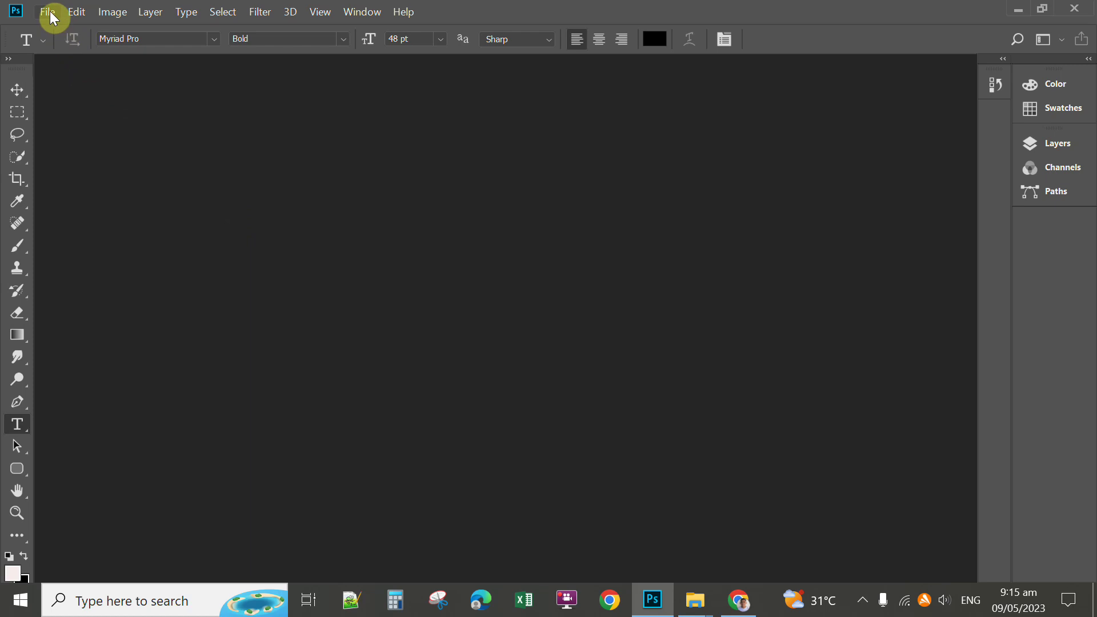
Start a new document and set its height to 13 inches, keeping the 8.5-inch width
left_click(48, 11)
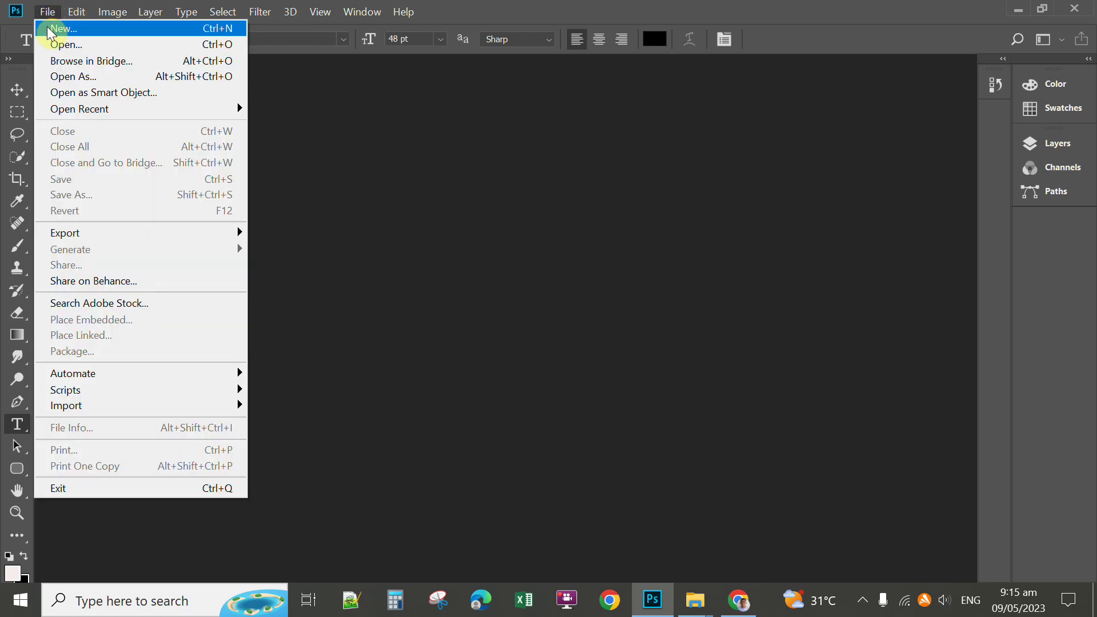
left_click(71, 38)
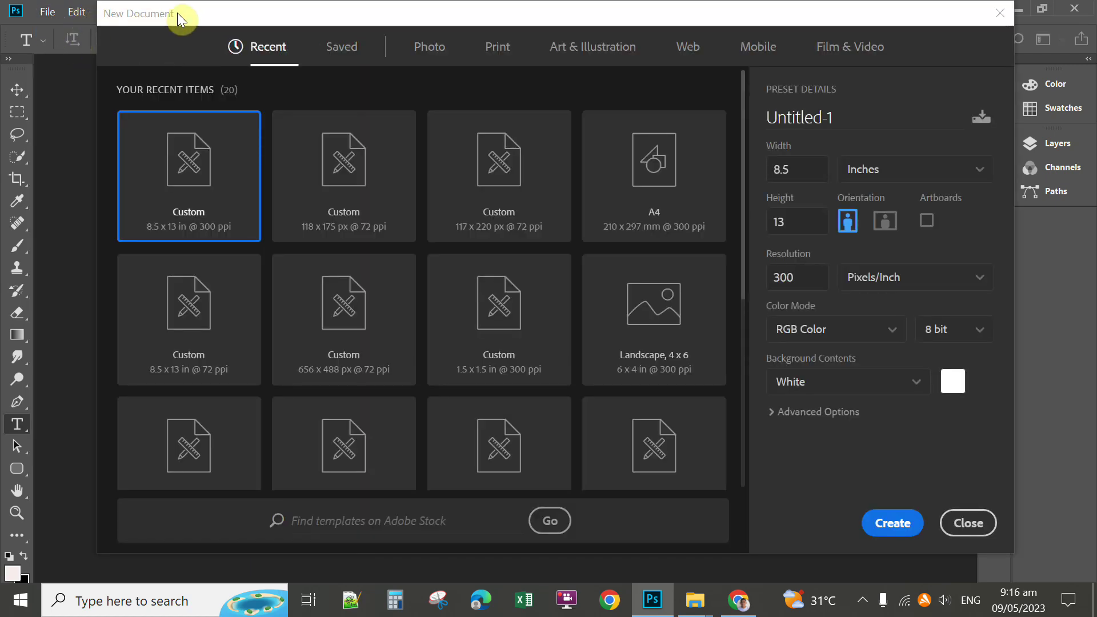
left_click_drag(188, 12, 173, 74)
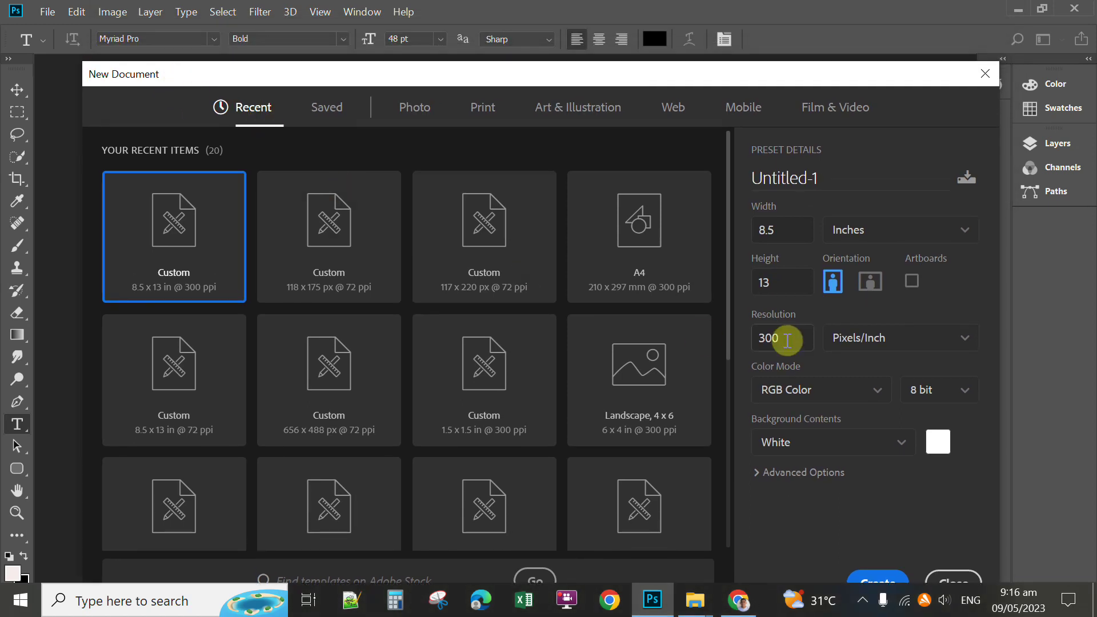
left_click(792, 233)
left_click(791, 232)
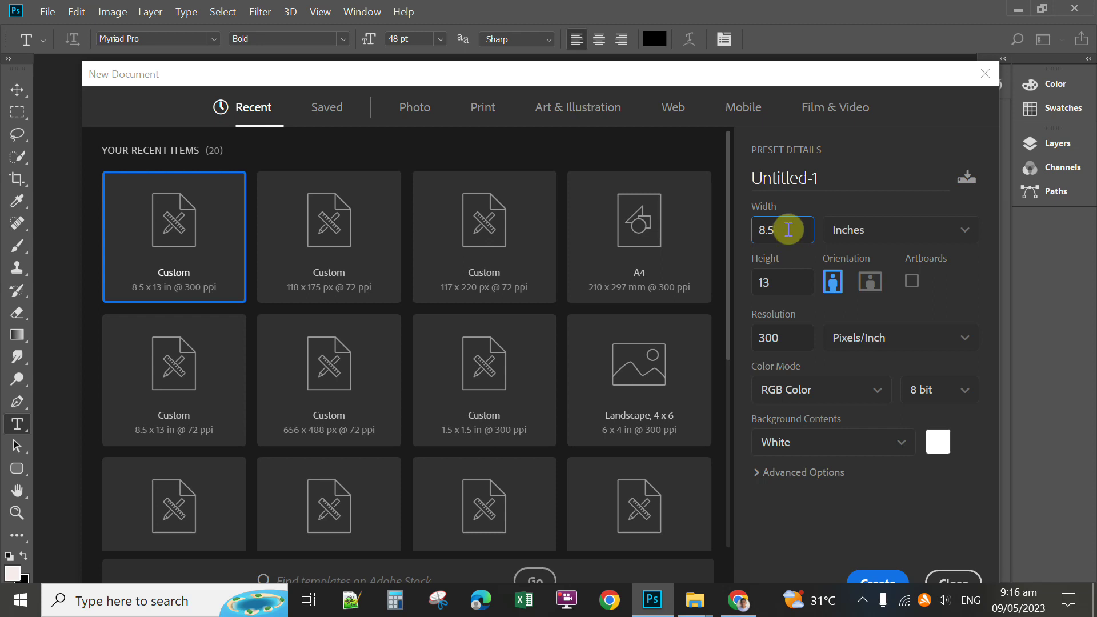
left_click(782, 282)
left_click(783, 282)
double_click(766, 279)
type("11")
left_click_drag(790, 280, 751, 286)
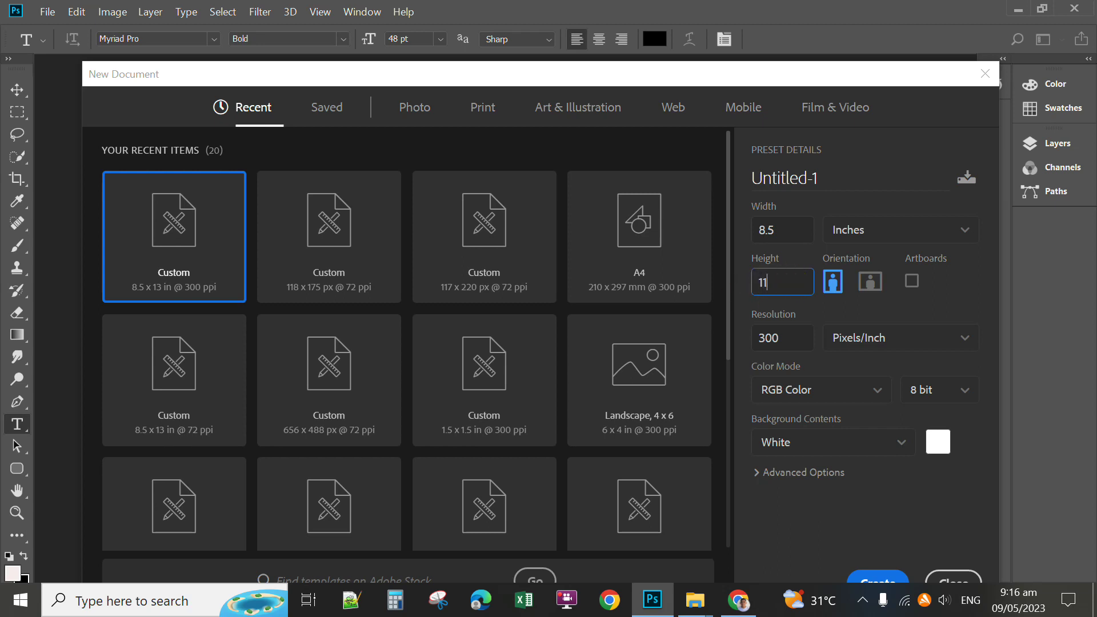
type("13")
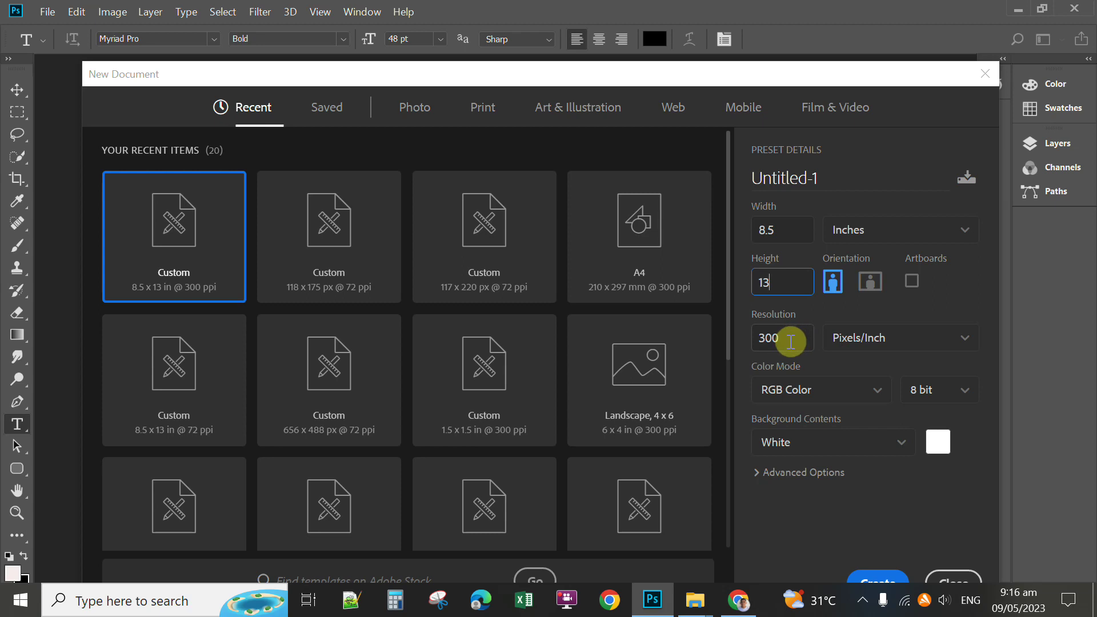
Name the new document COVER PAGE and create it
left_click_drag(833, 177, 729, 181)
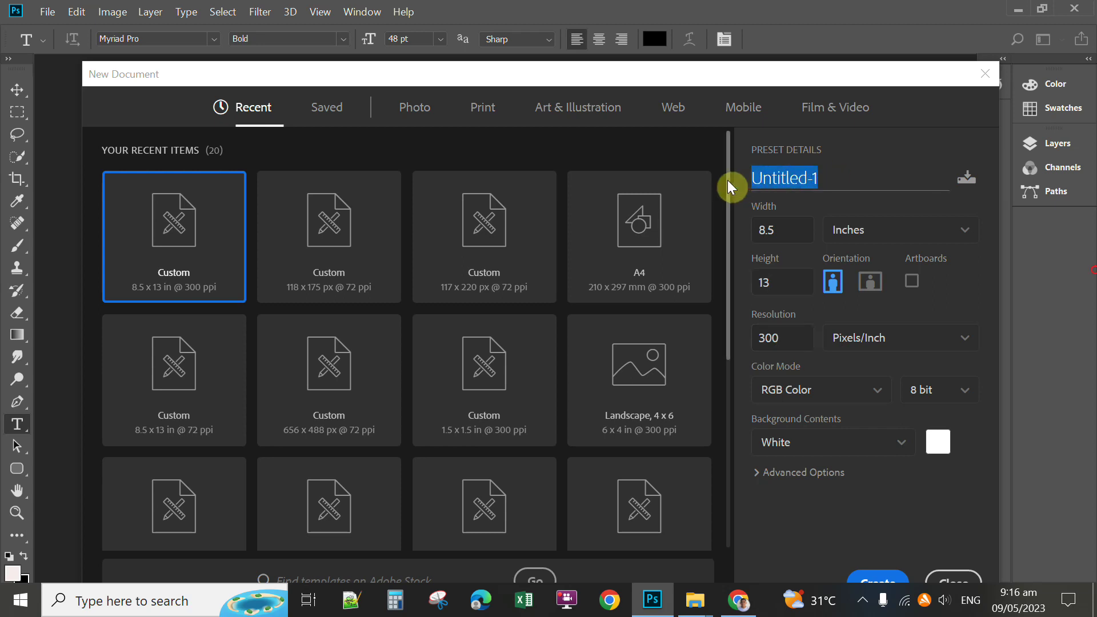
type("CO")
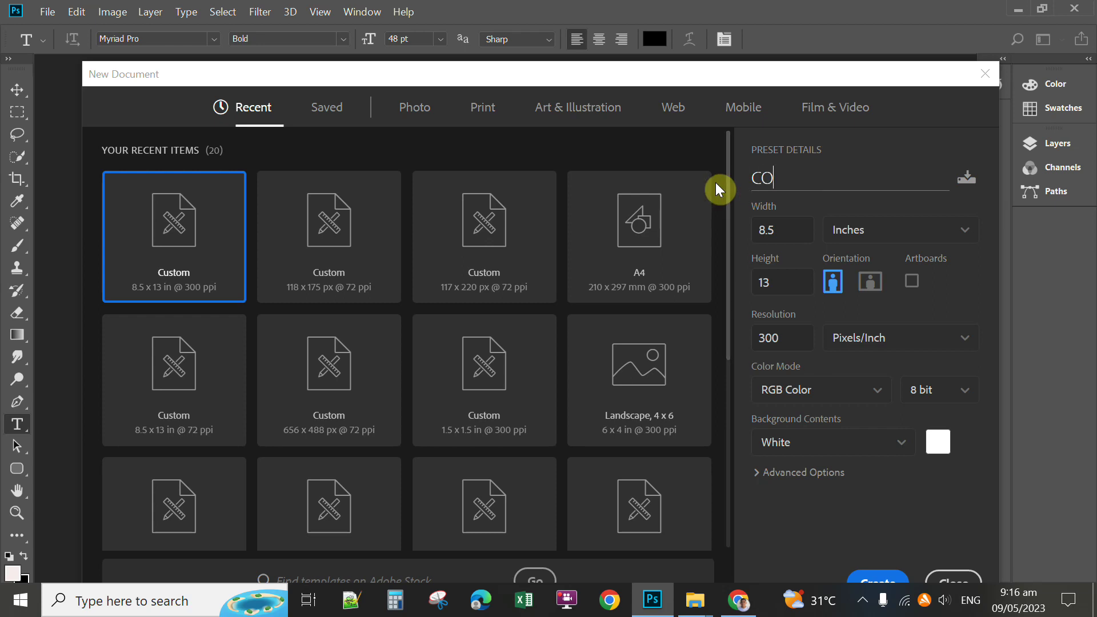
type("VER PAGE")
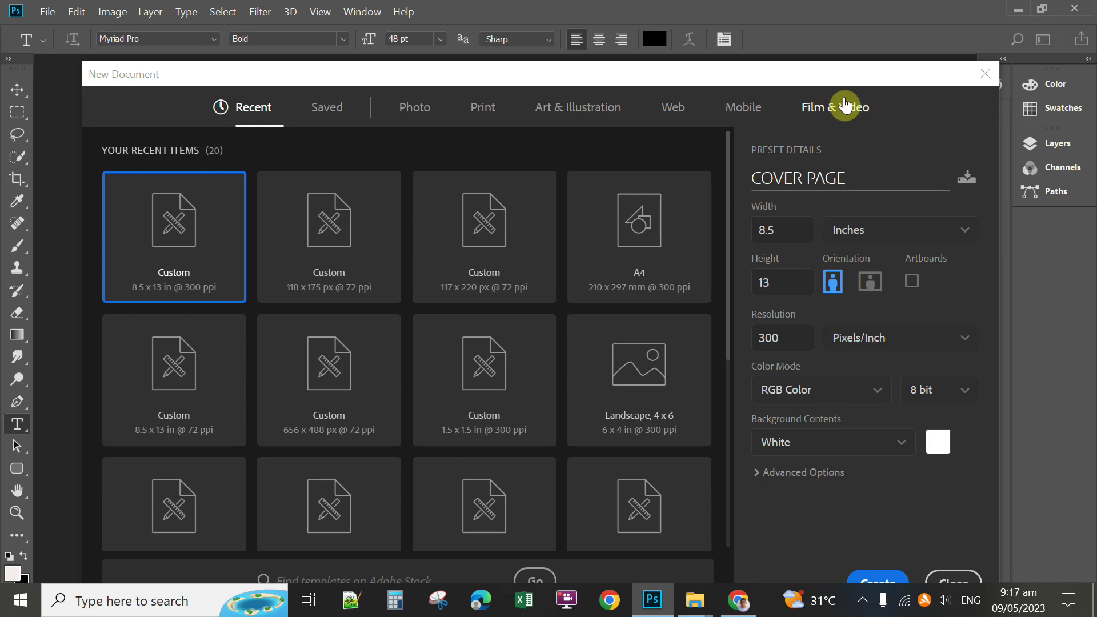
left_click_drag(850, 78, 805, 53)
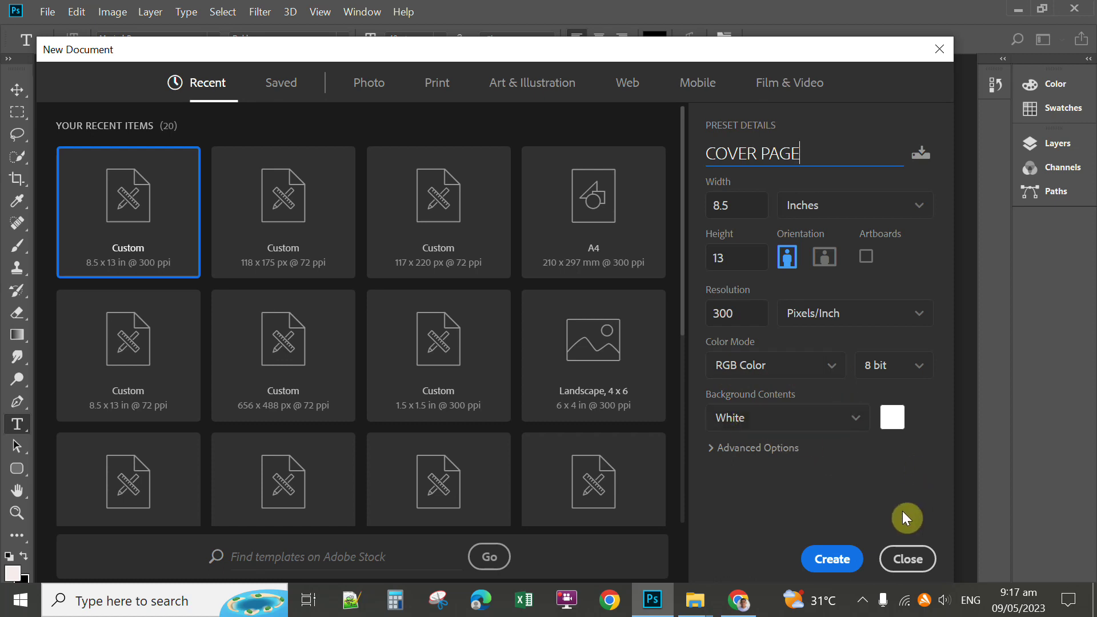
left_click(831, 559)
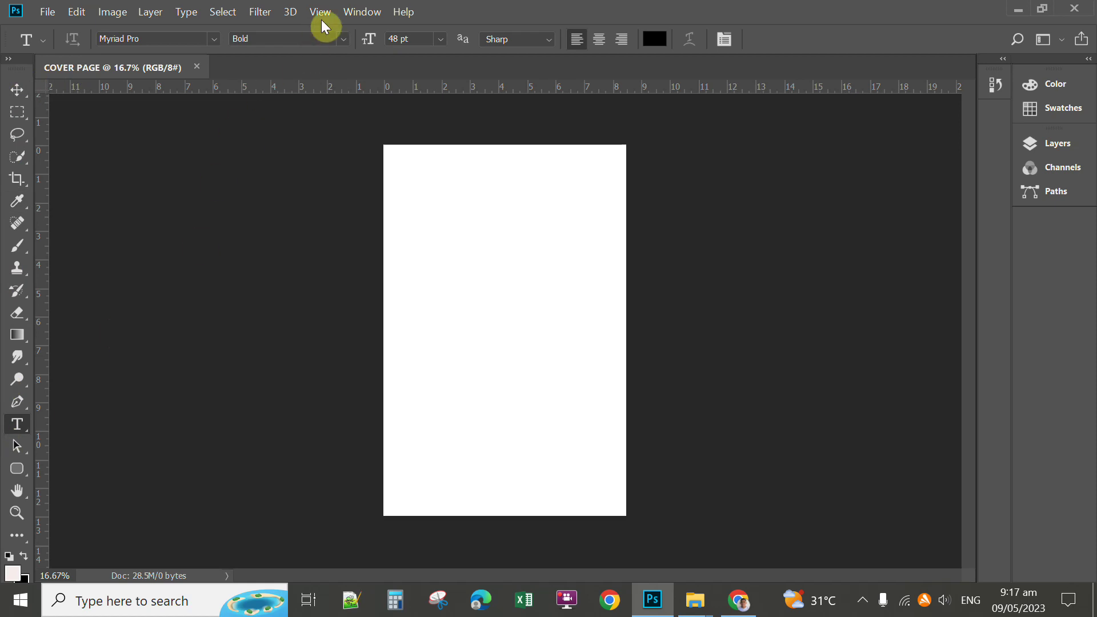
Hide the Tools panel and show it again
left_click(360, 14)
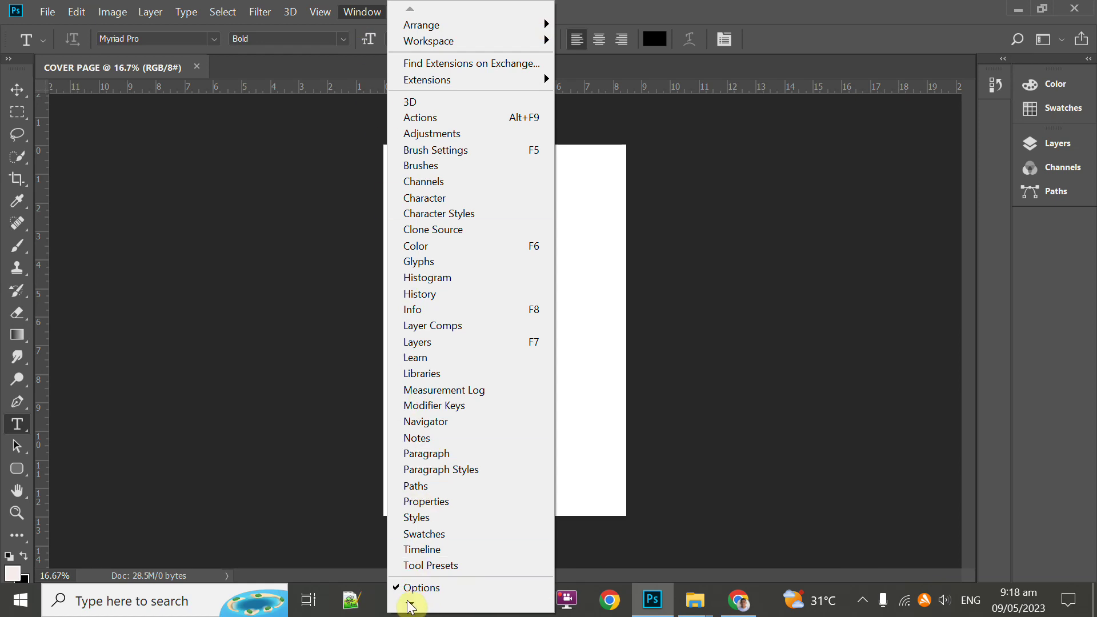
left_click(410, 607)
left_click(410, 606)
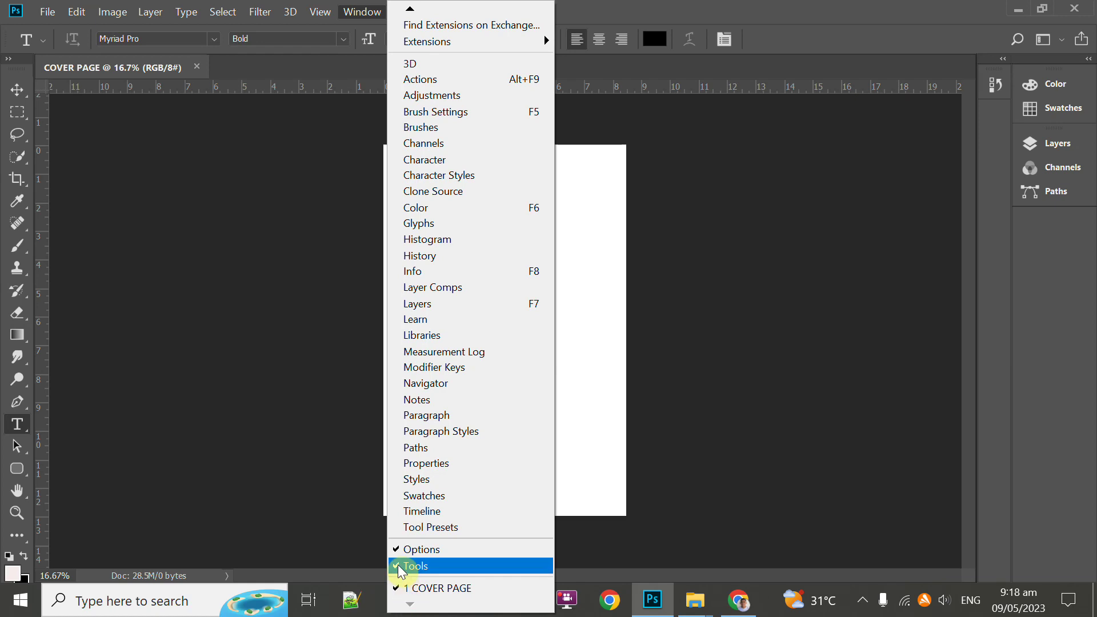
left_click(403, 566)
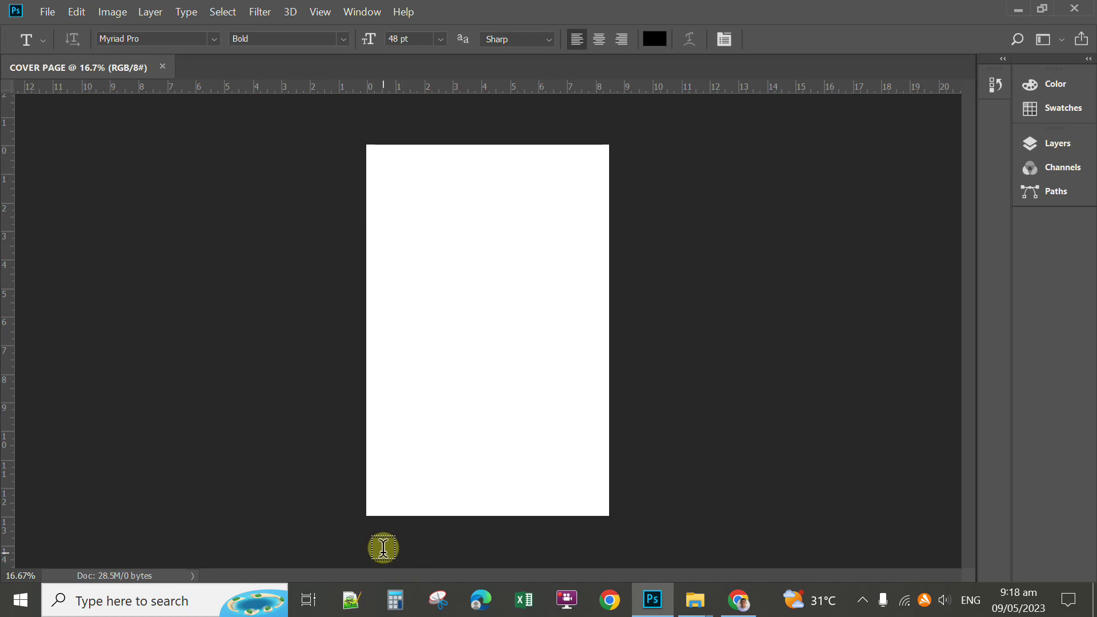
left_click(362, 12)
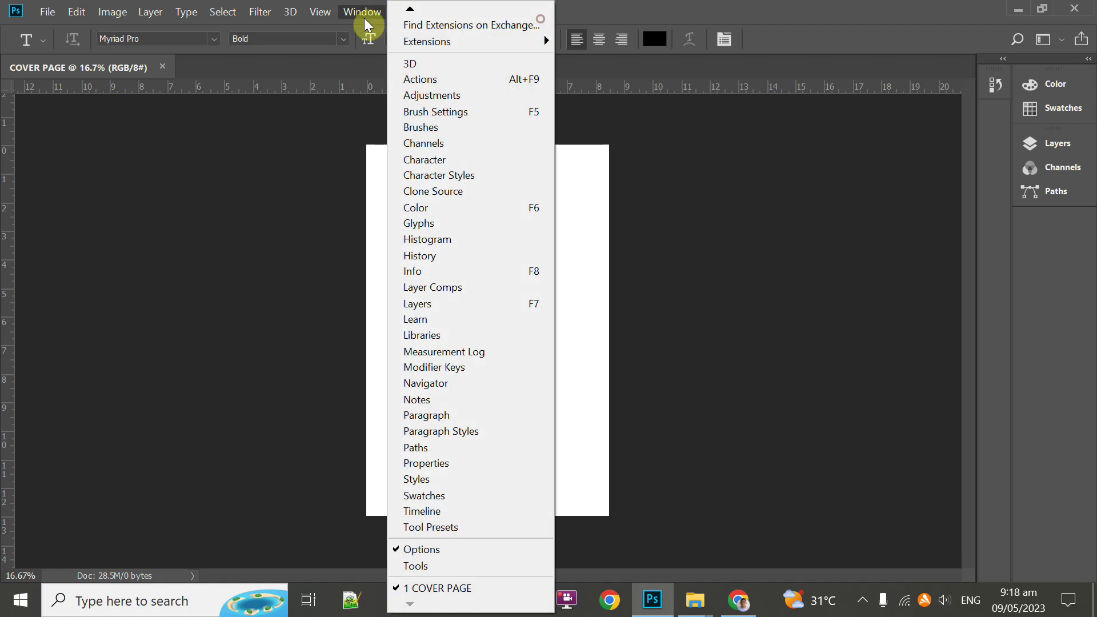
left_click(426, 568)
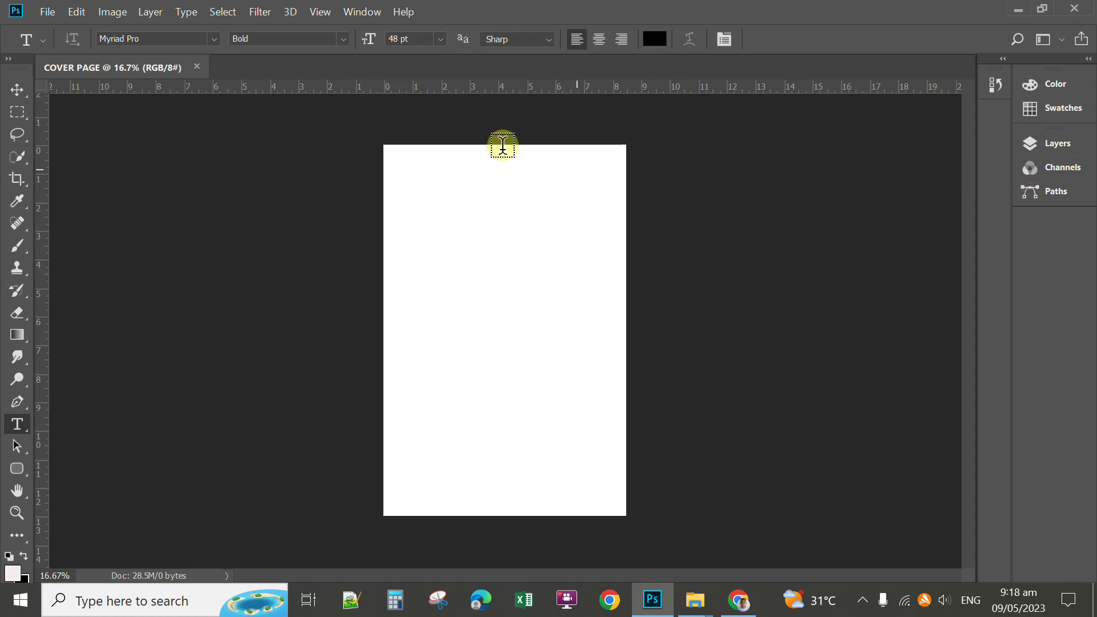
Display the Layers panel and extend its height
left_click(320, 12)
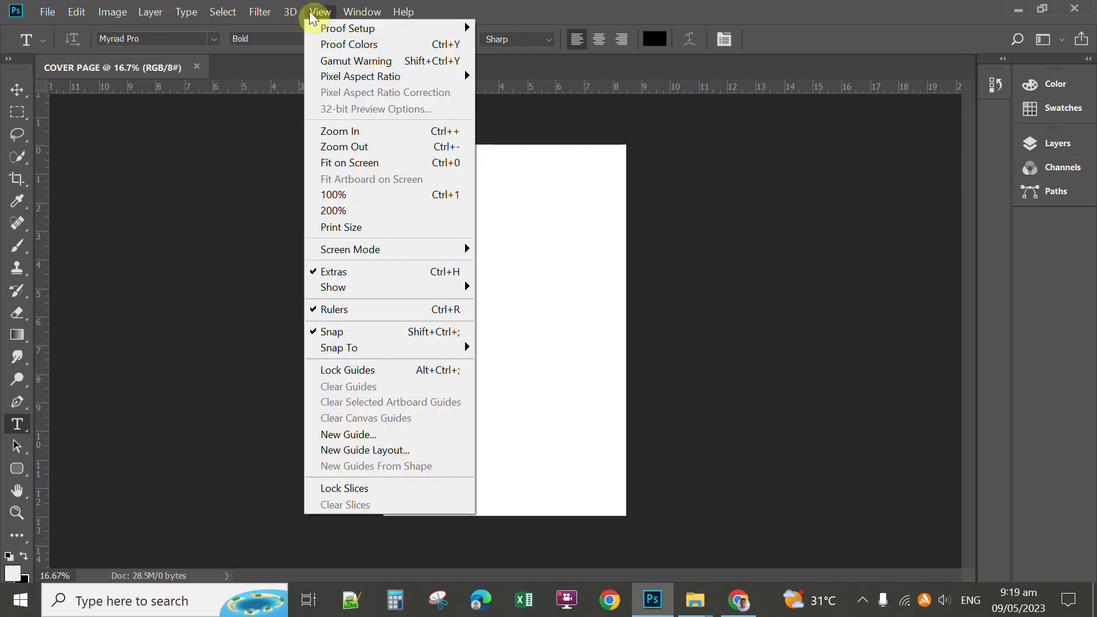
mouse_move(365, 15)
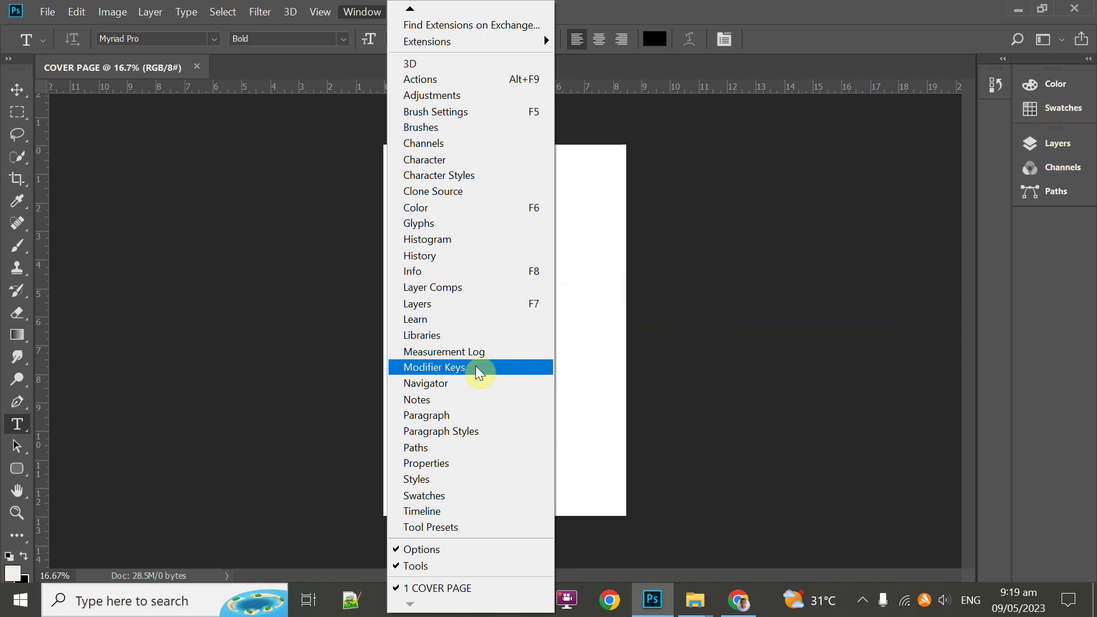
left_click(447, 304)
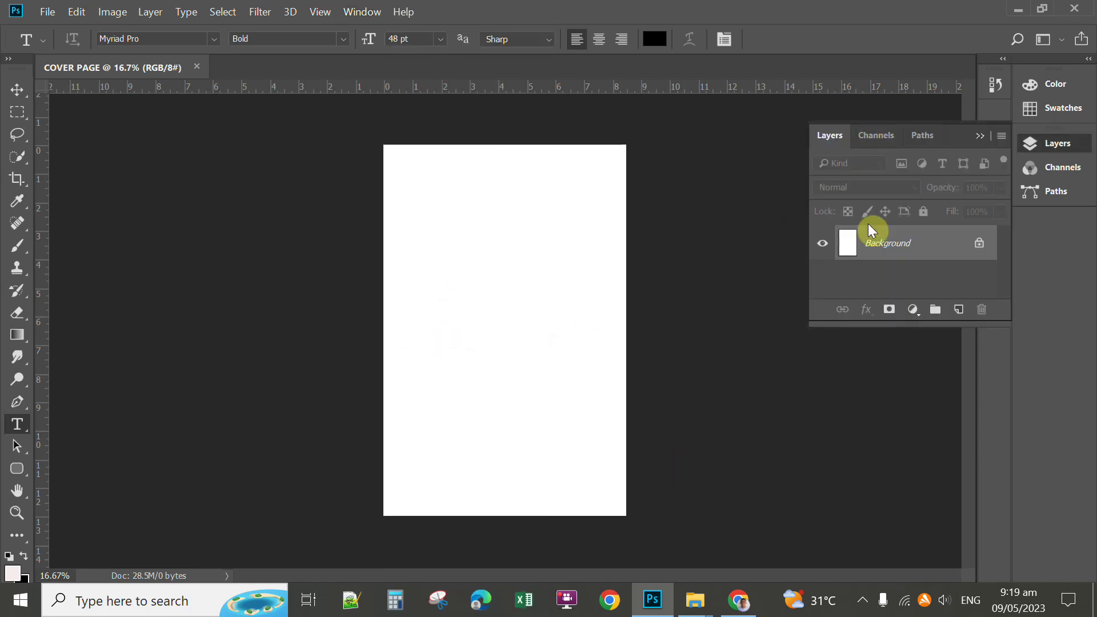
left_click_drag(877, 325, 890, 496)
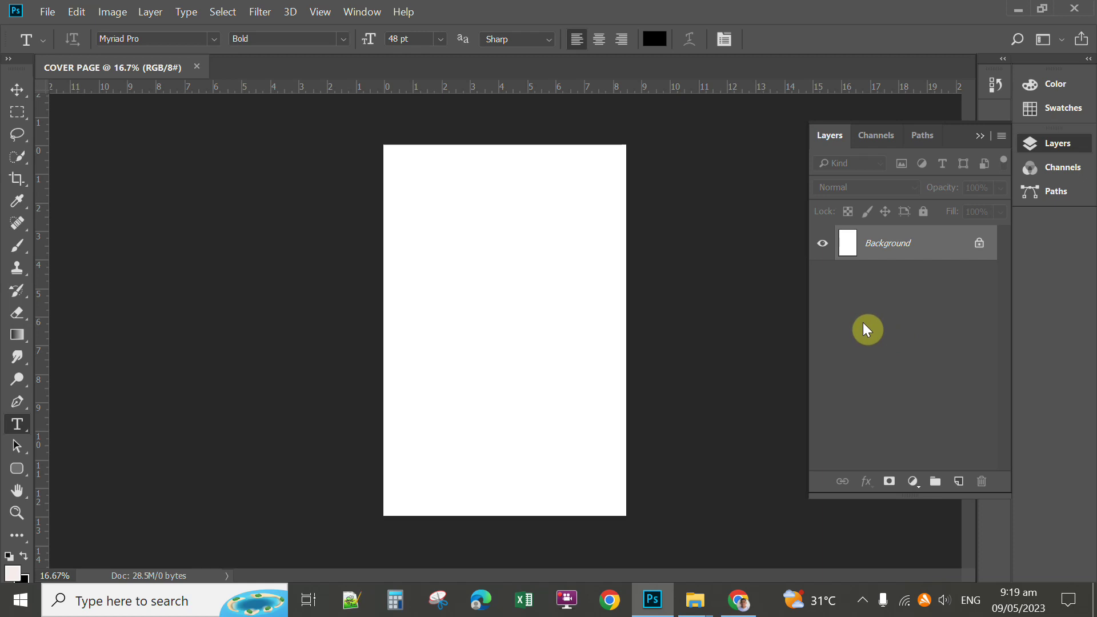
key("F7")
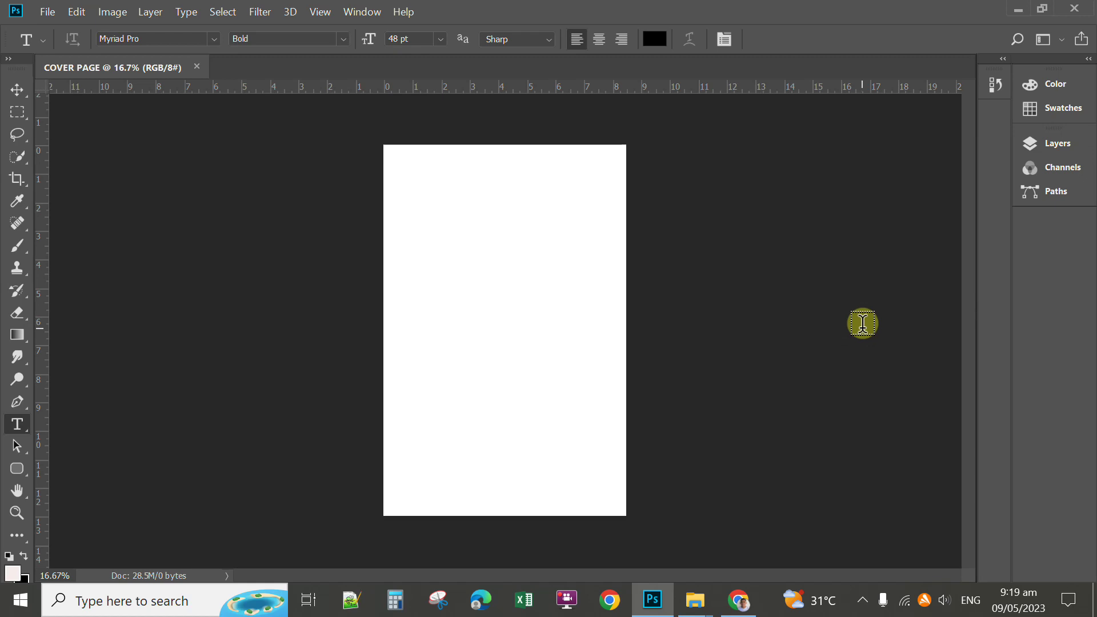
key("F7")
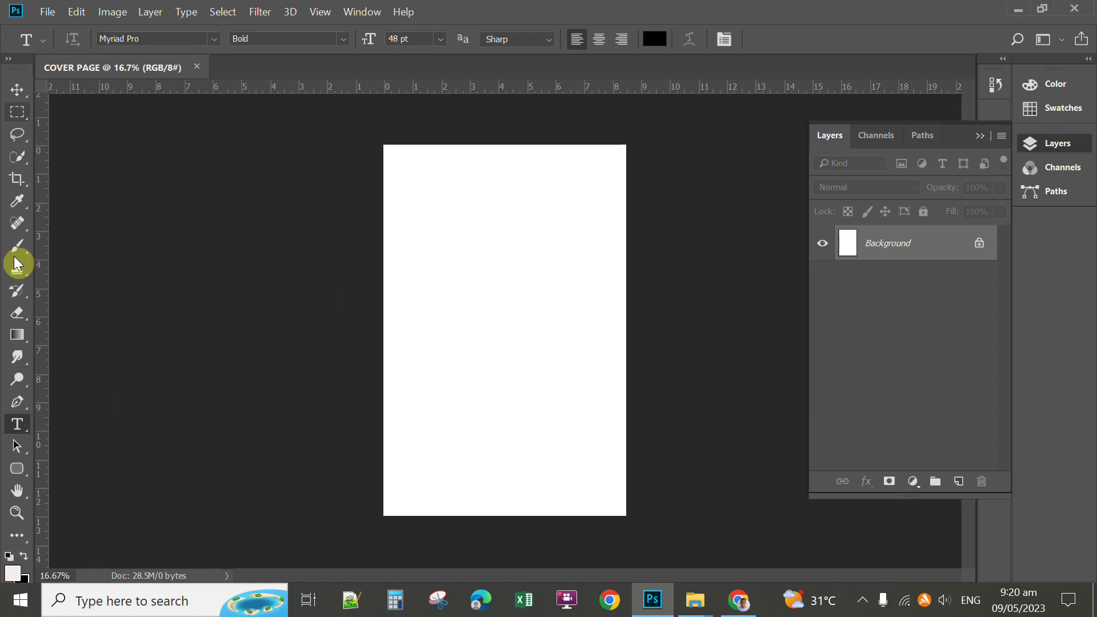
Add the horizontal text NAME OF SCHOOL near the upper edge of the page
right_click(18, 424)
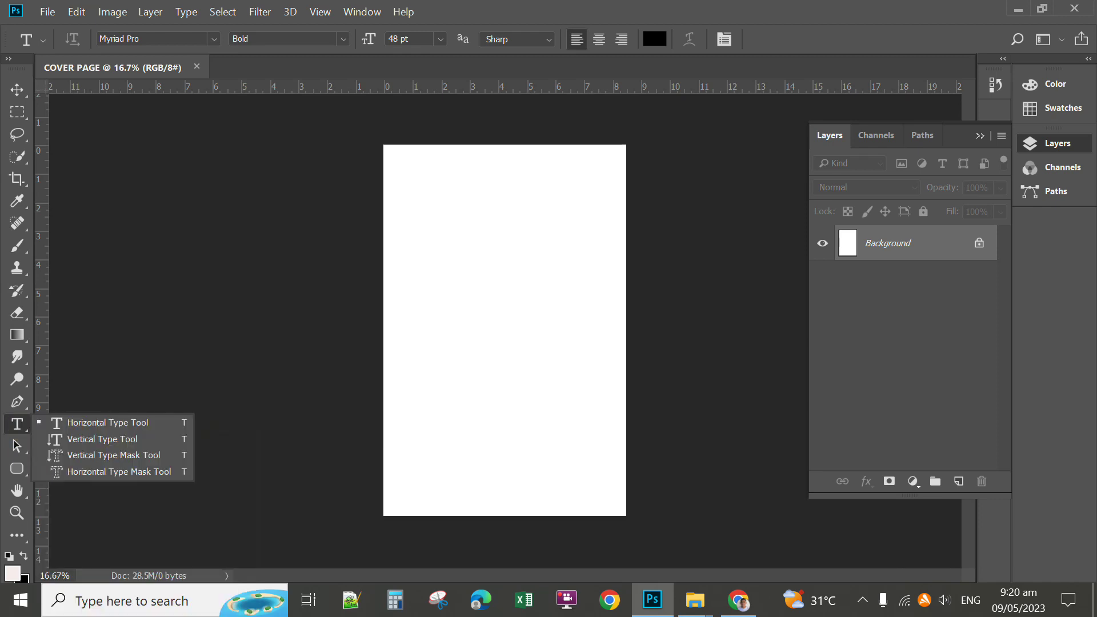
left_click(106, 428)
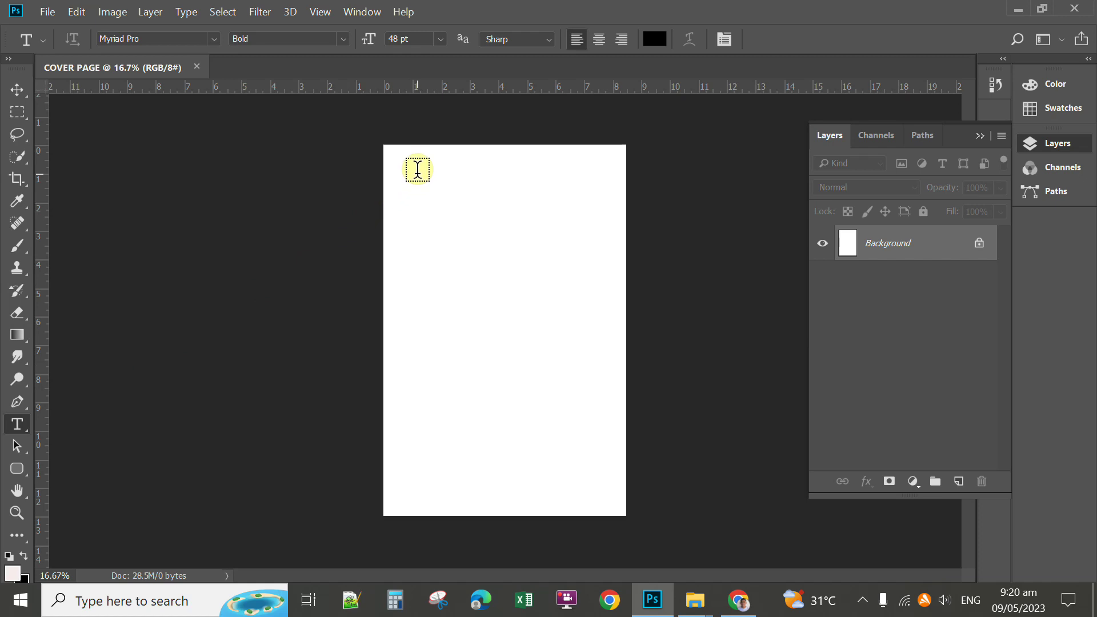
left_click(418, 169)
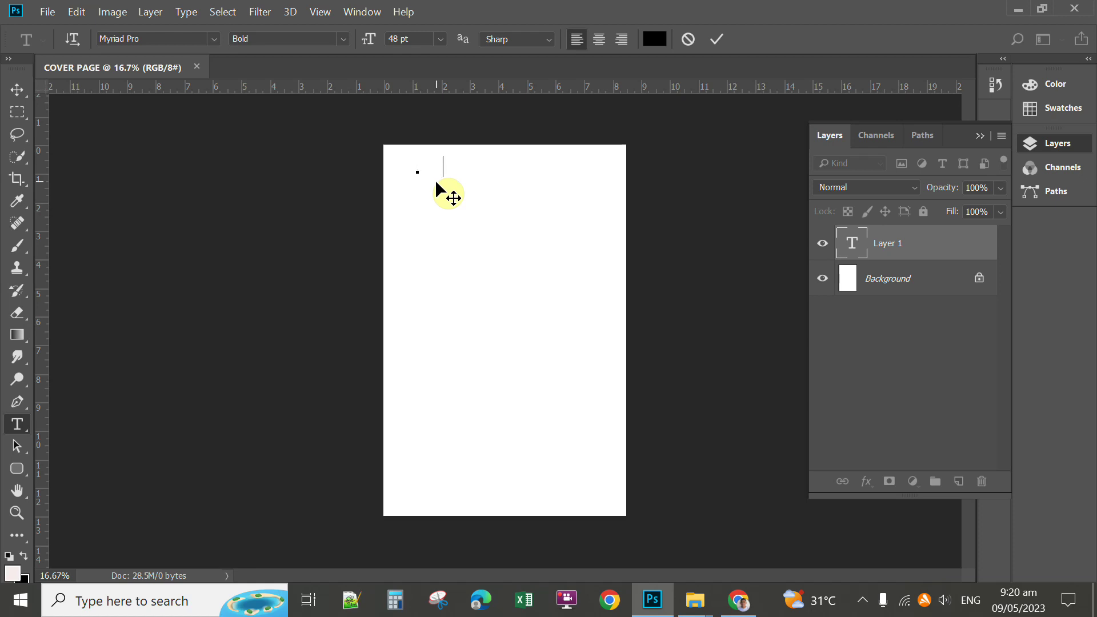
type("E OF SCHOOL")
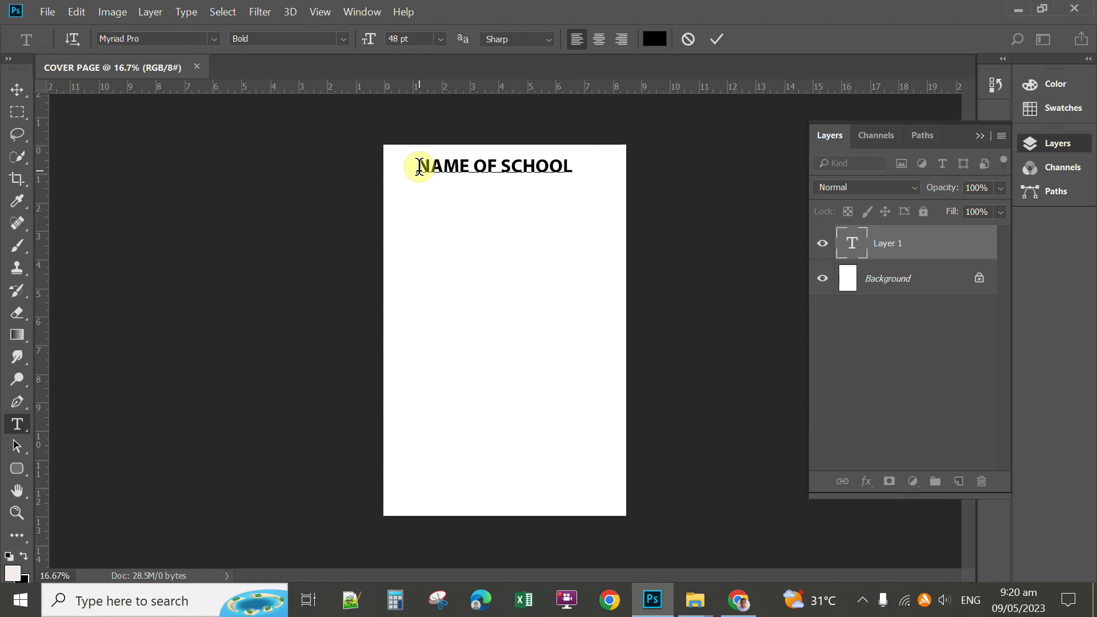
Set the size of the NAME OF SCHOOL text to 30 pt
left_click_drag(421, 167, 590, 169)
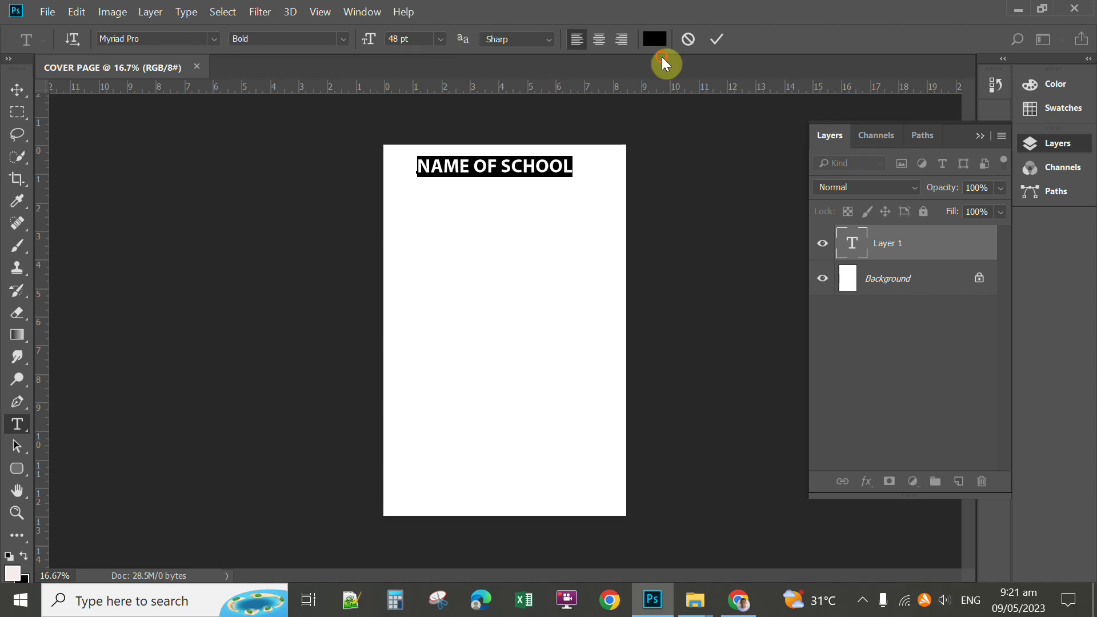
left_click(441, 39)
left_click(423, 248)
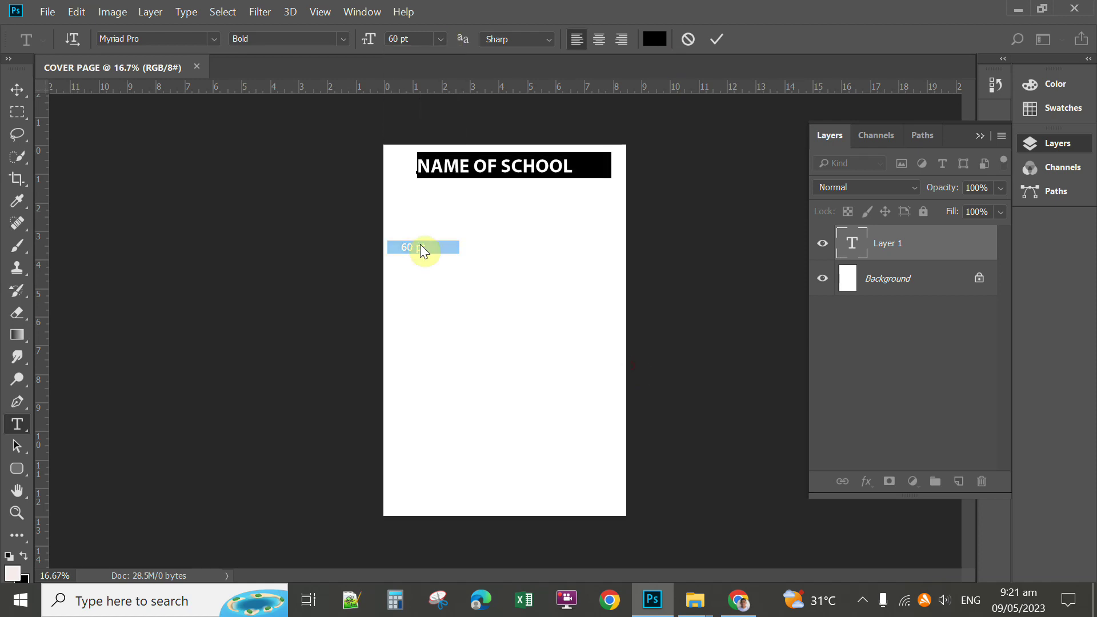
left_click(441, 39)
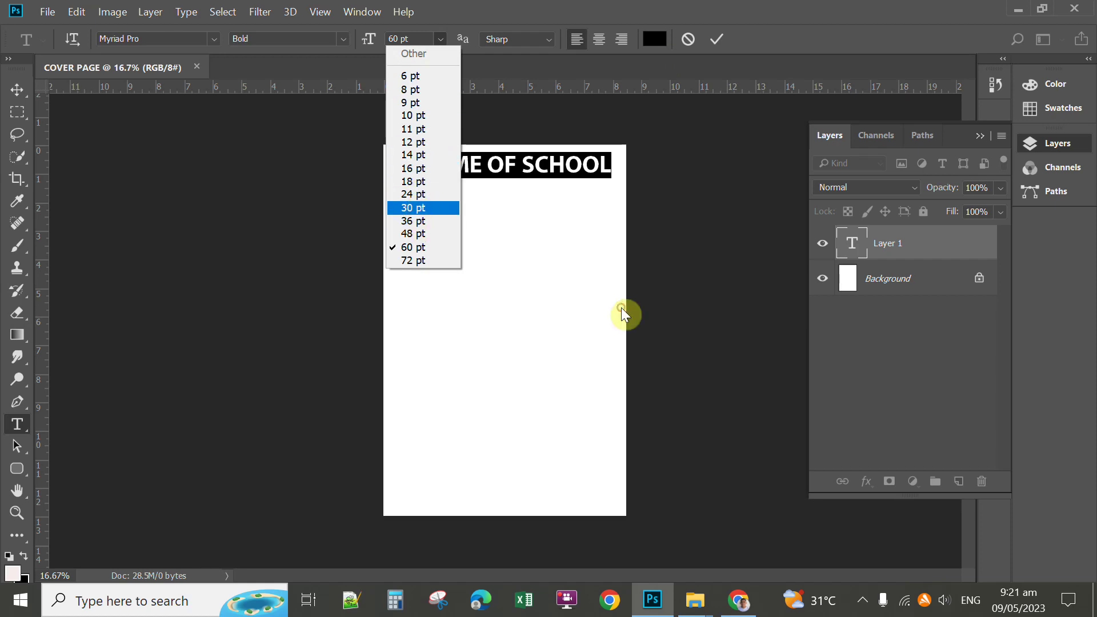
left_click(417, 208)
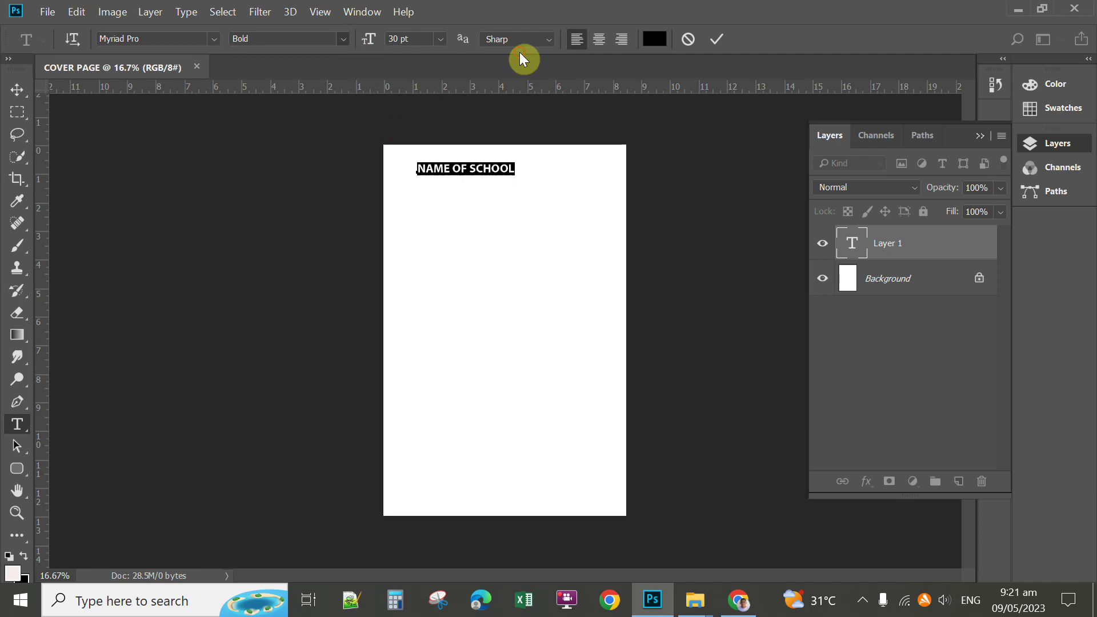
Try the italic font style on the NAME OF SCHOOL text and switch it back to Bold
left_click(345, 39)
left_click(326, 69)
left_click(345, 39)
left_click(290, 82)
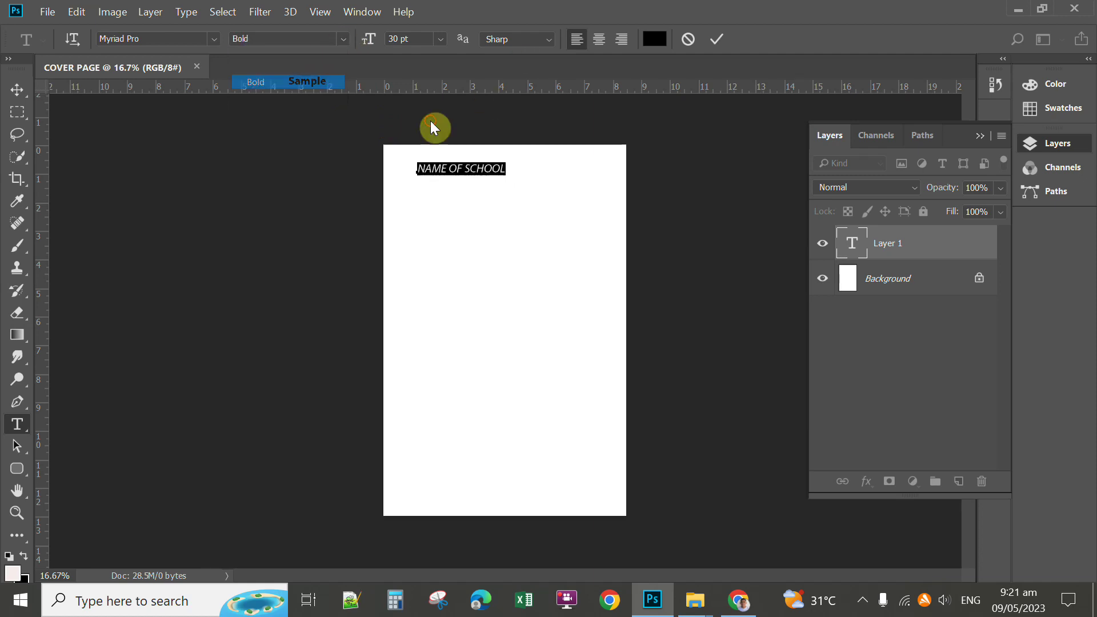
Change the font of the NAME OF SCHOOL text to AardvarkBold
left_click(215, 38)
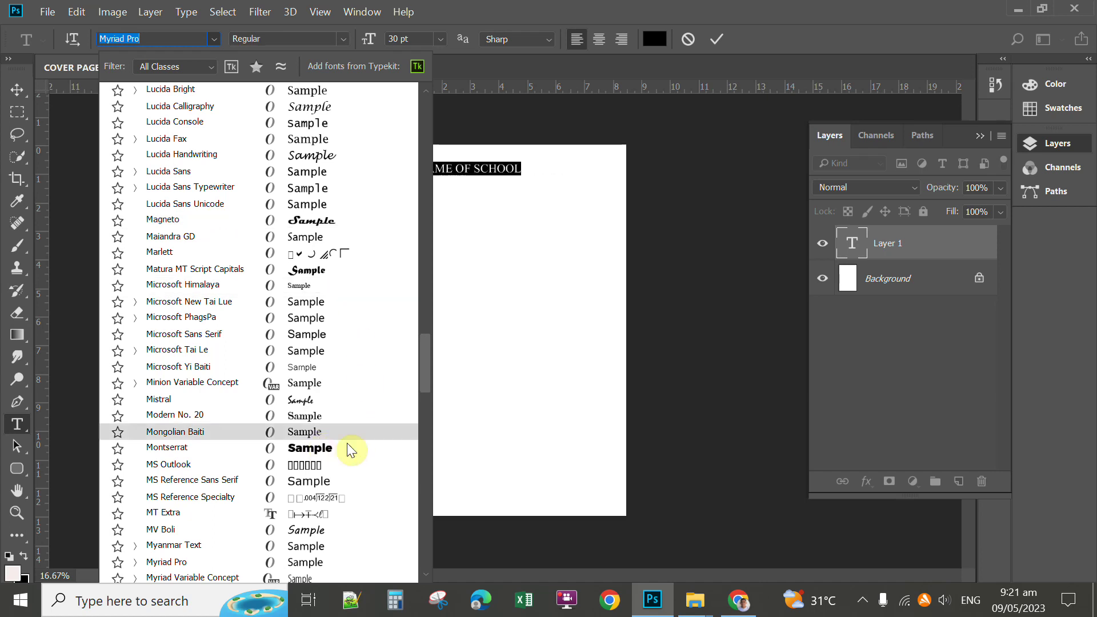
left_click_drag(429, 374, 350, 125)
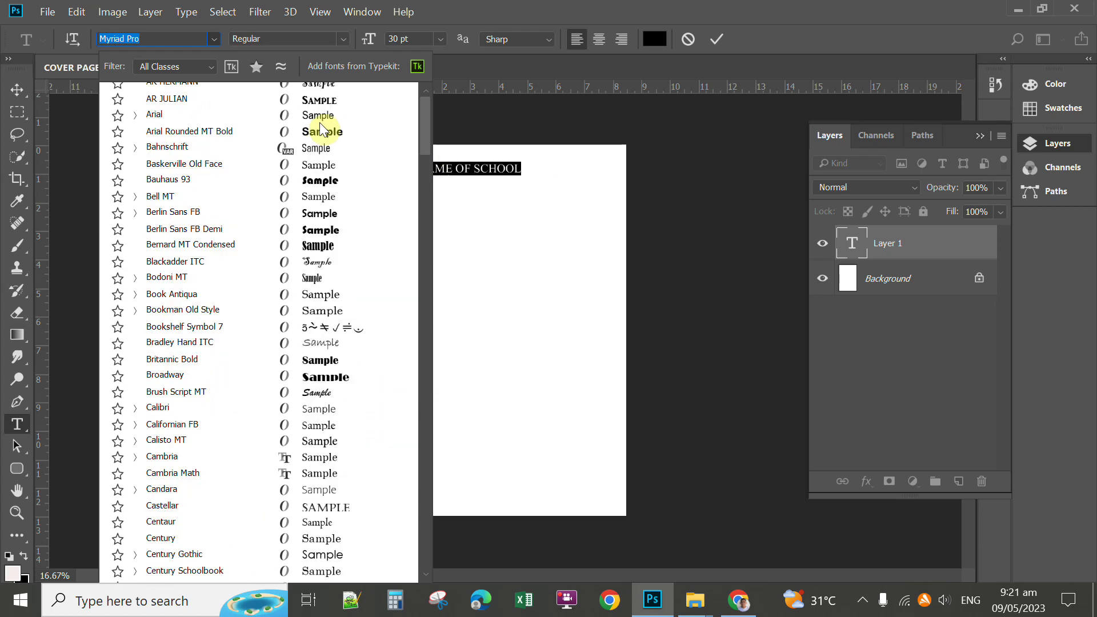
scroll(252, 111, "up", 5)
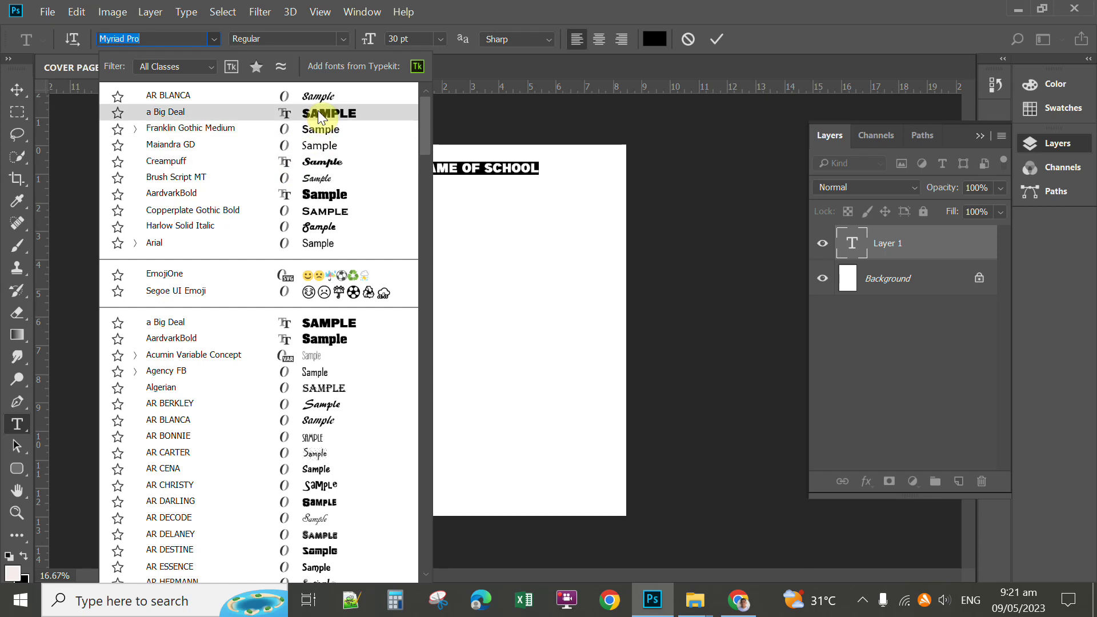
left_click(316, 197)
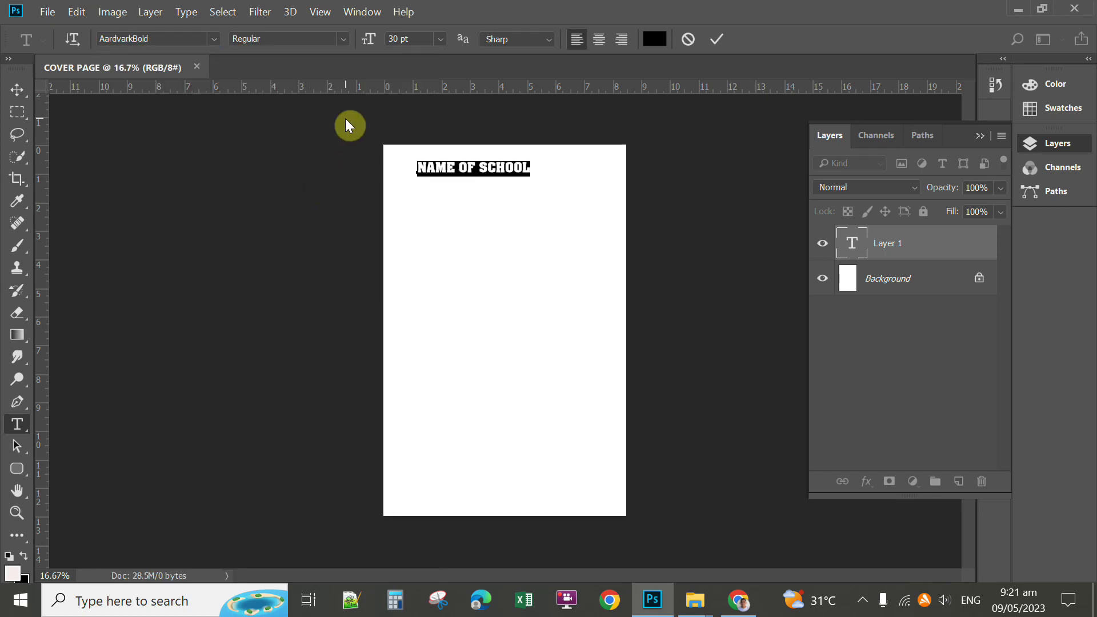
Set the NAME OF SCHOOL text size to 60 pt and its colour to blue 1d04d4
left_click(445, 39)
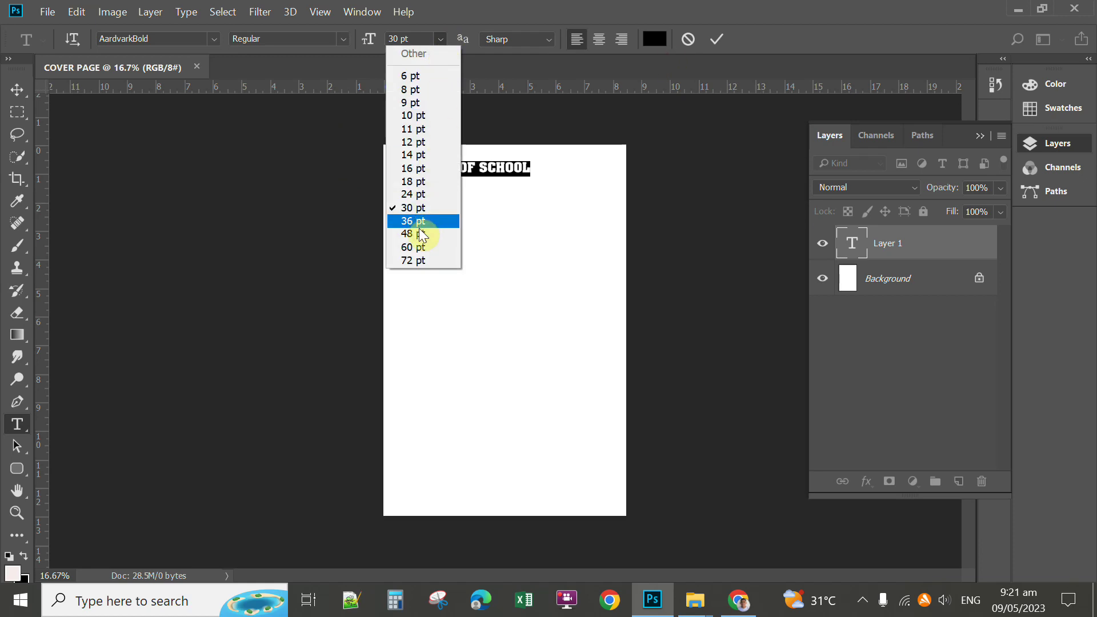
left_click(420, 246)
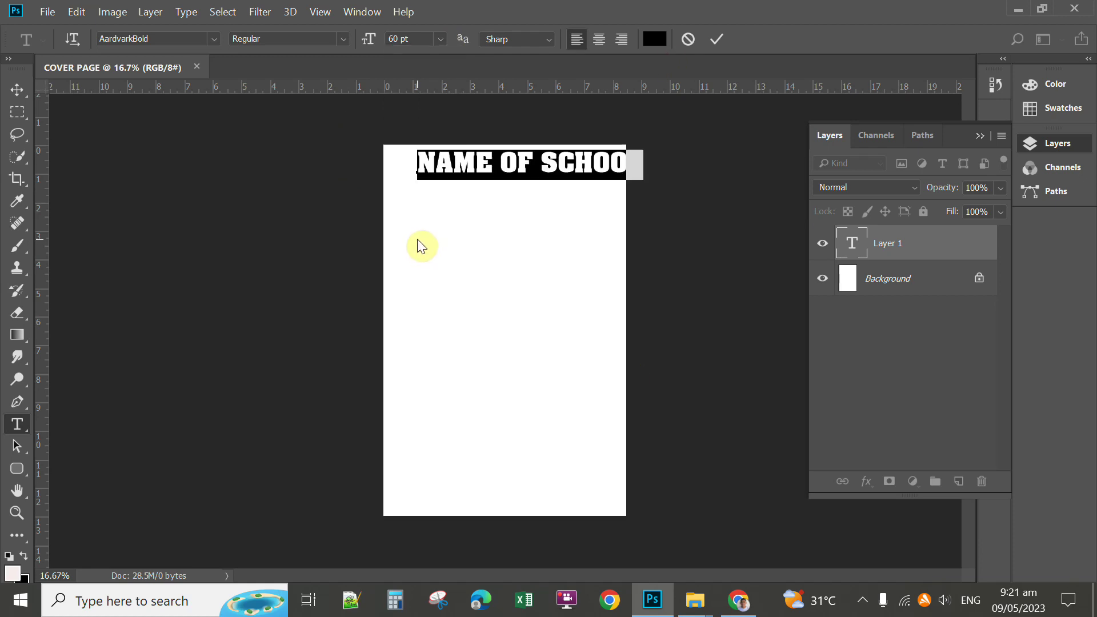
left_click(656, 44)
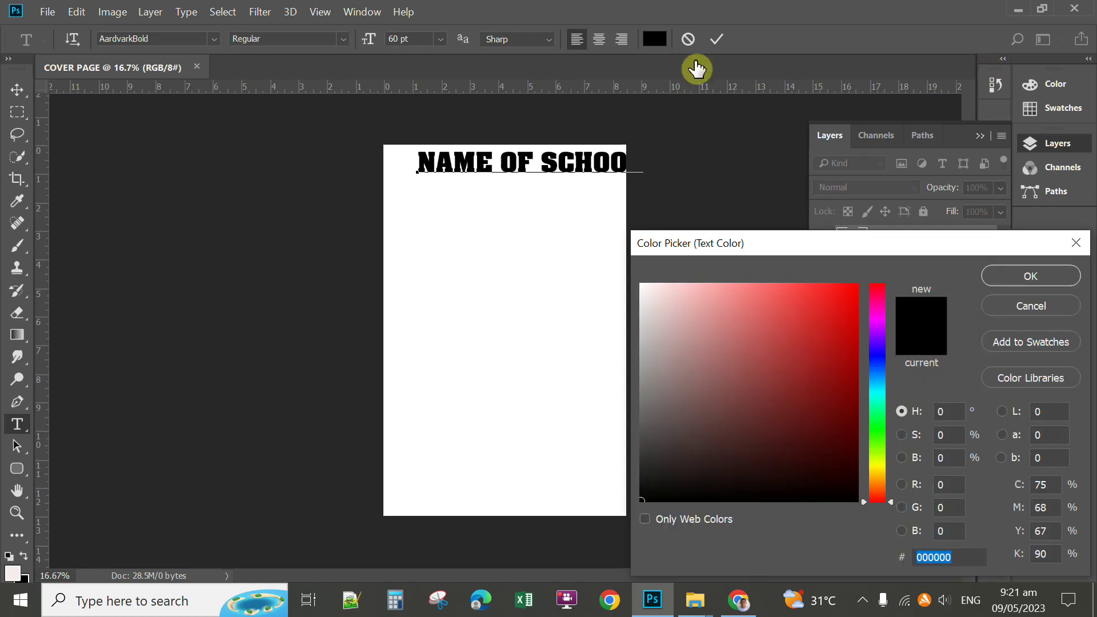
left_click(878, 317)
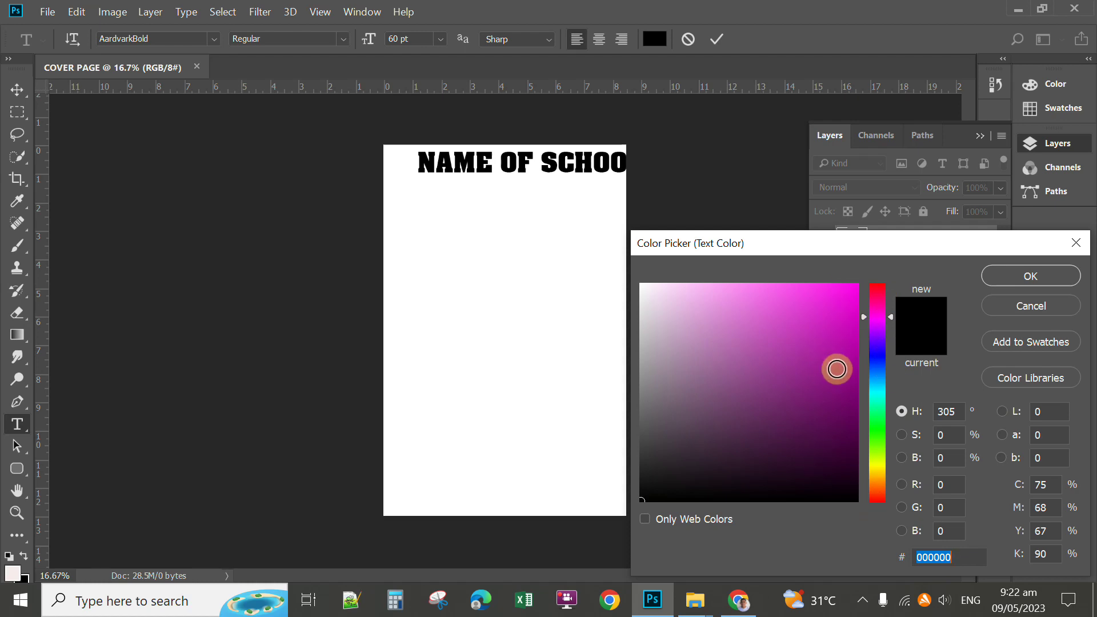
left_click(850, 421)
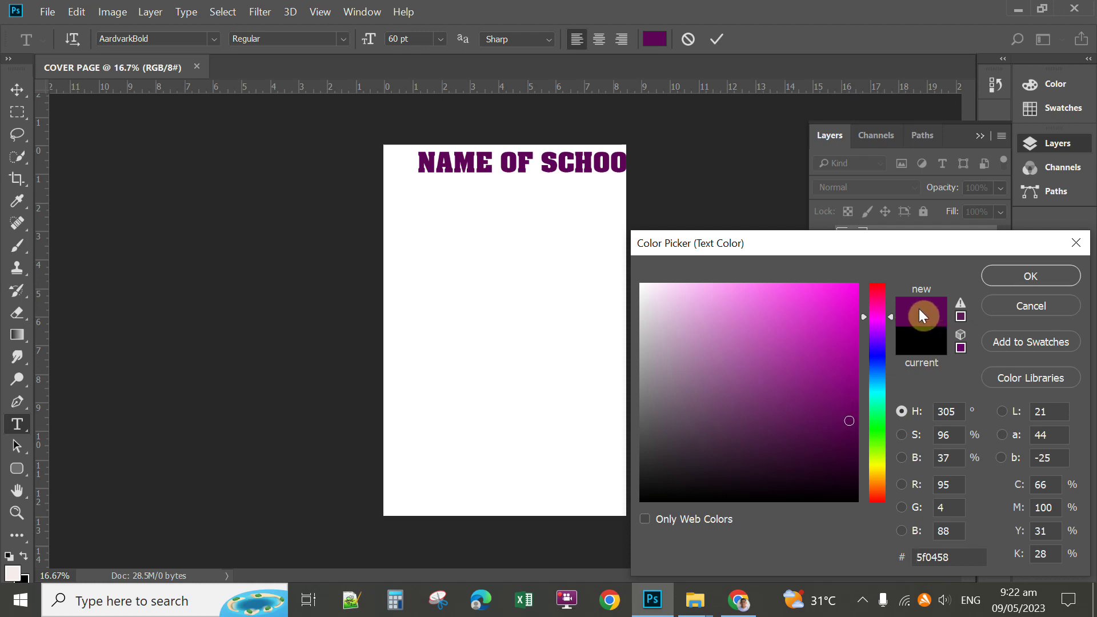
left_click(752, 296)
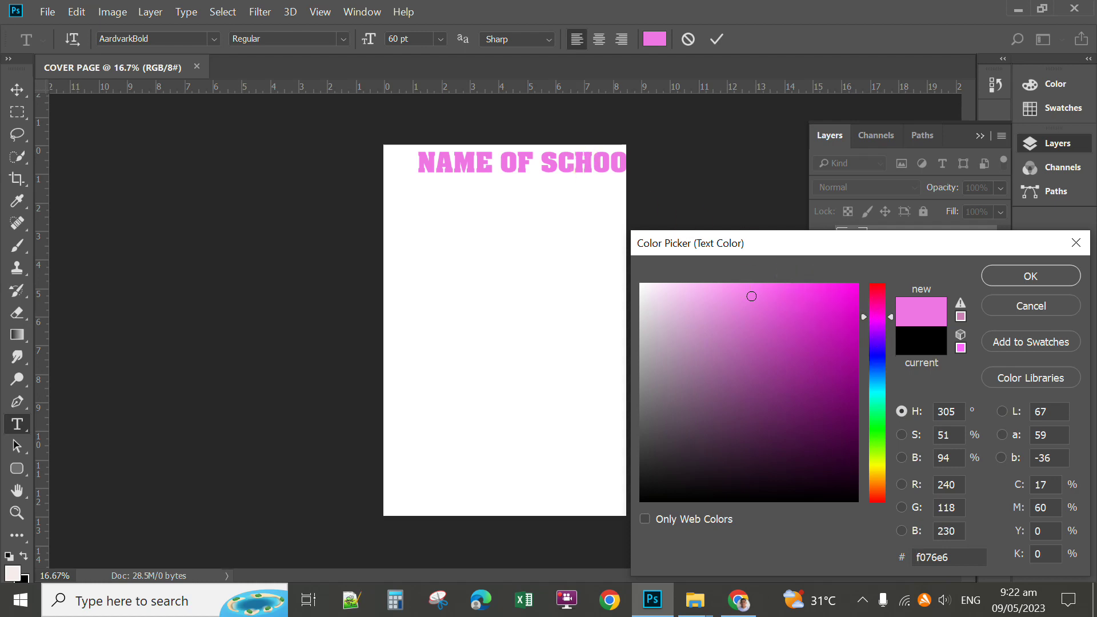
left_click(877, 352)
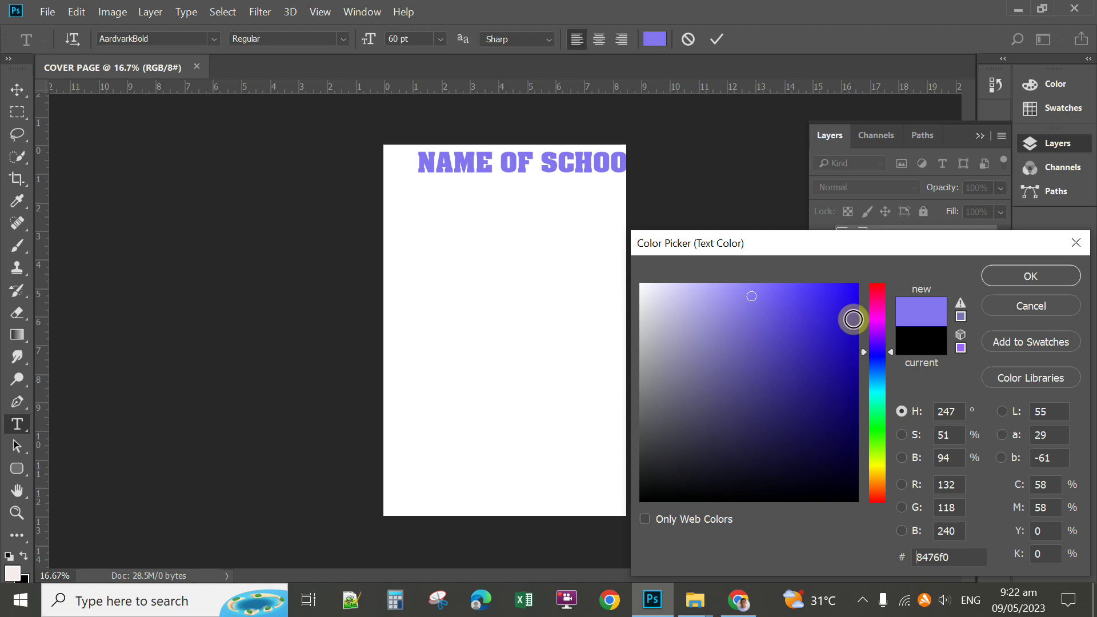
left_click(854, 318)
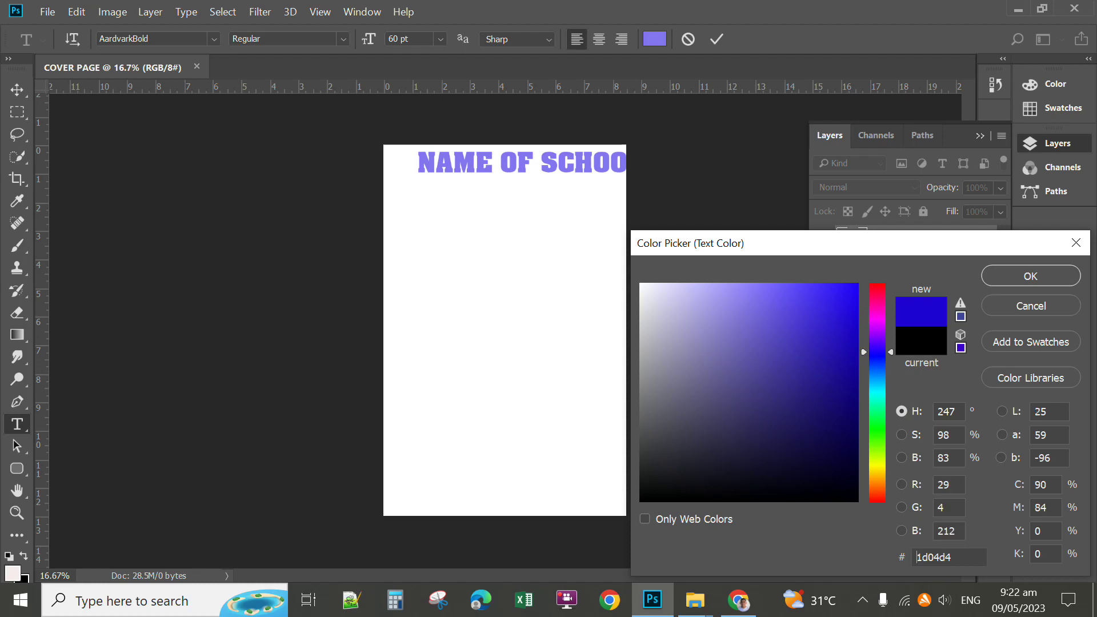
left_click(1024, 277)
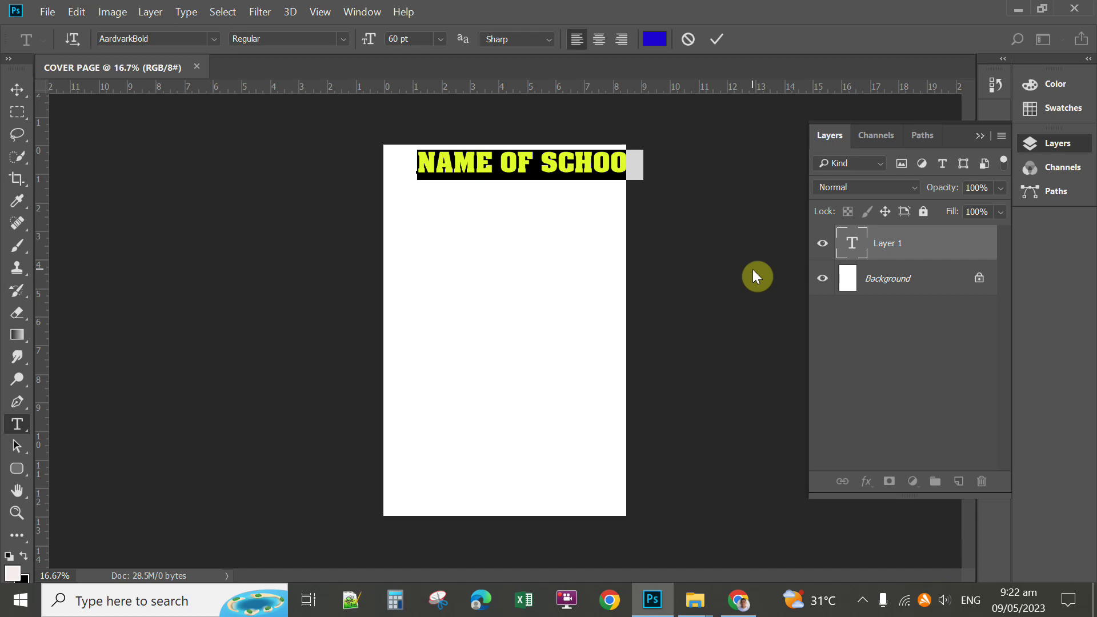
left_click(719, 38)
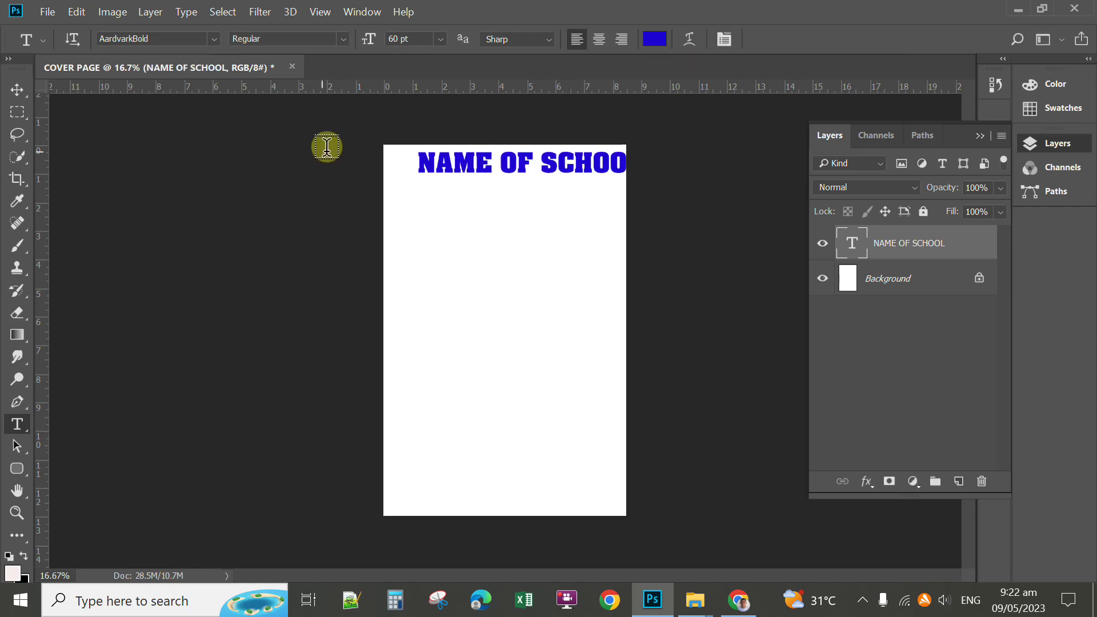
Move the NAME OF SCHOOL text about 0.9 in sideways so it is centred horizontally near the page's upper edge
left_click(17, 89)
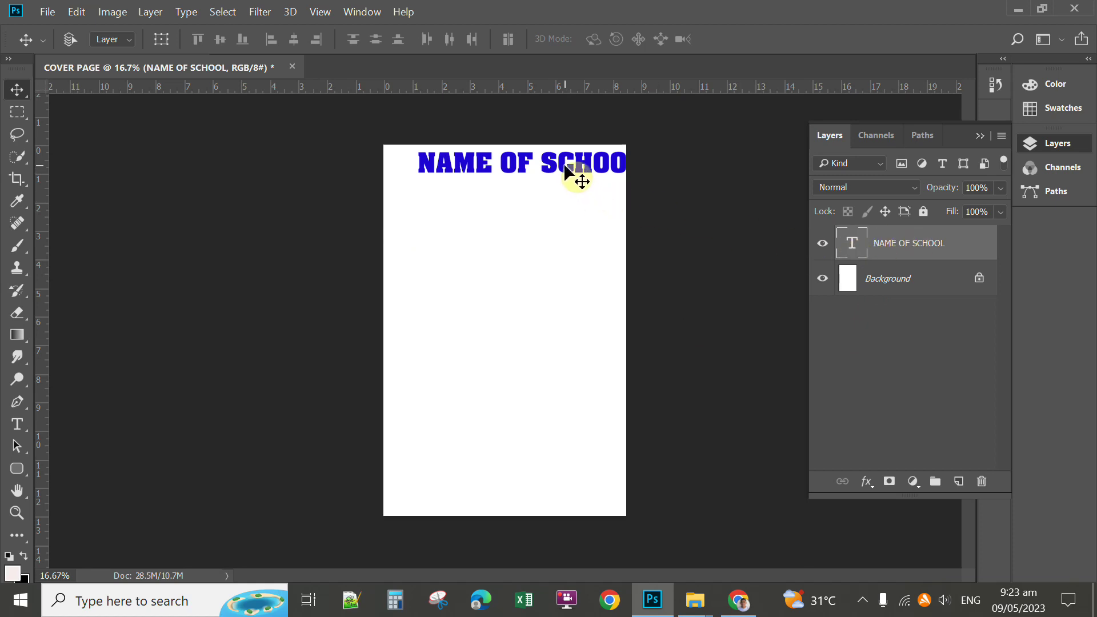
left_click(847, 244)
mouse_move(556, 172)
left_mouse_down()
mouse_move(544, 180)
mouse_move(539, 168)
left_mouse_up()
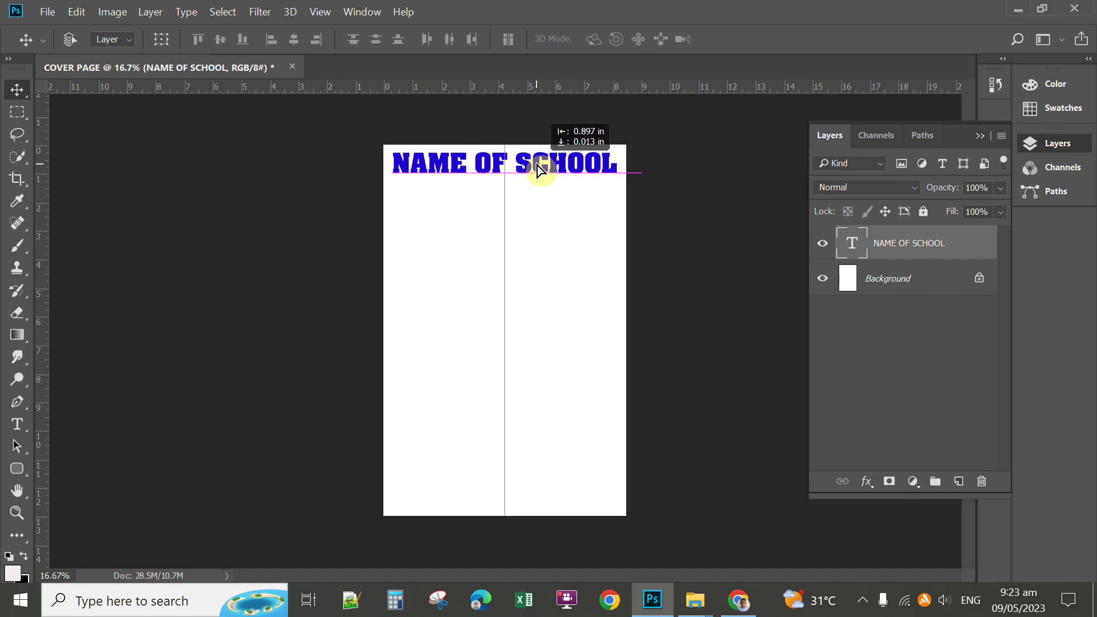
left_click_drag(540, 170, 540, 170)
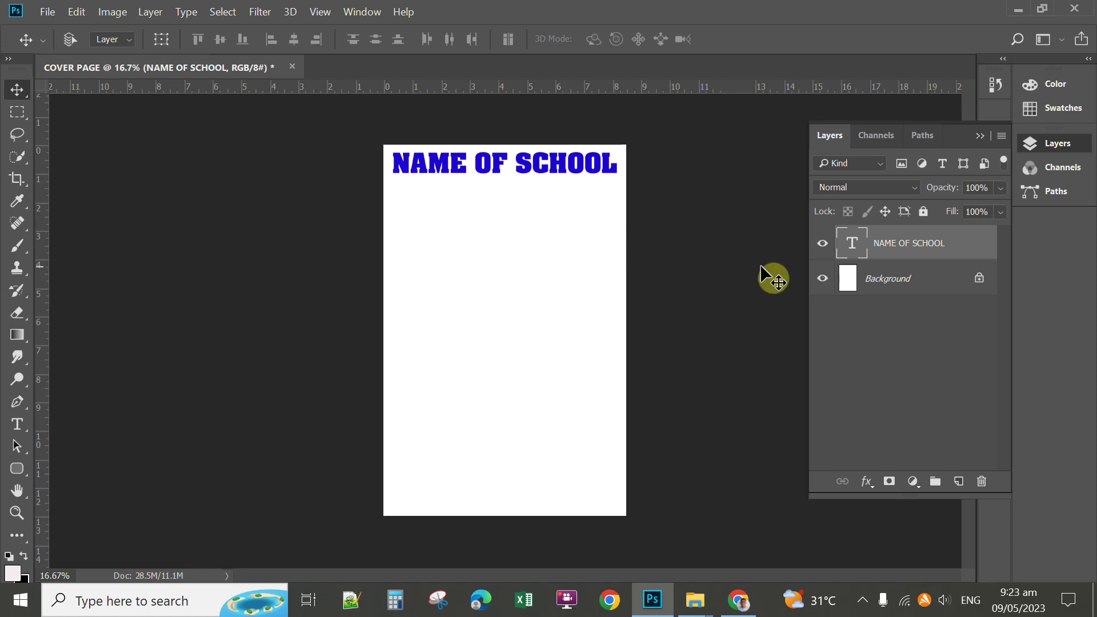
Replace the wording of the NAME OF SCHOOL text layer with PORTFOLIO
double_click(880, 245)
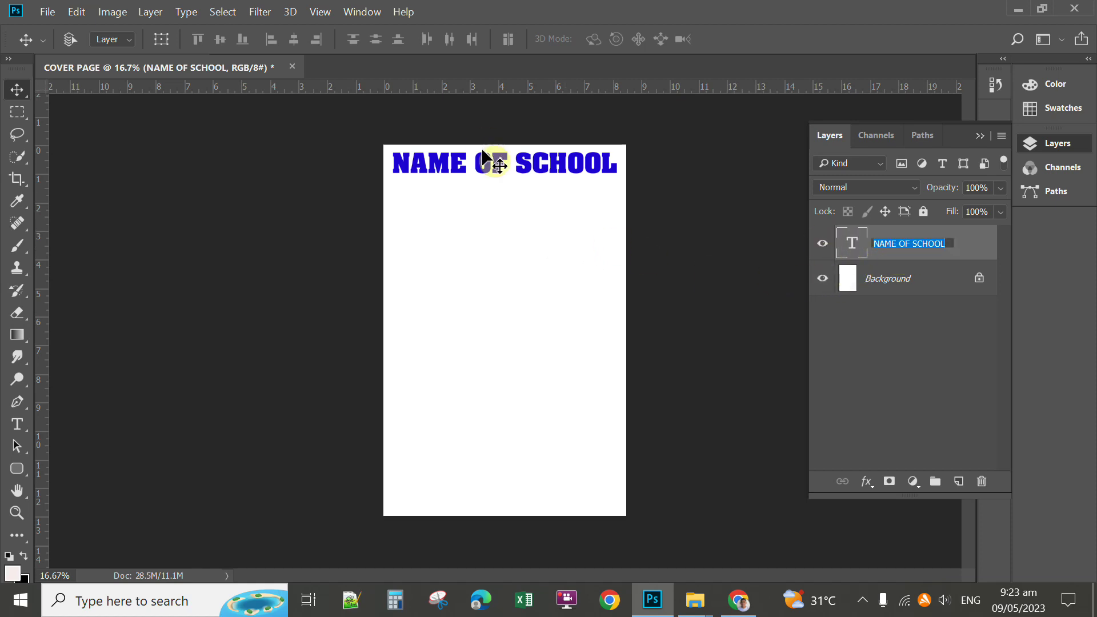
double_click(852, 249)
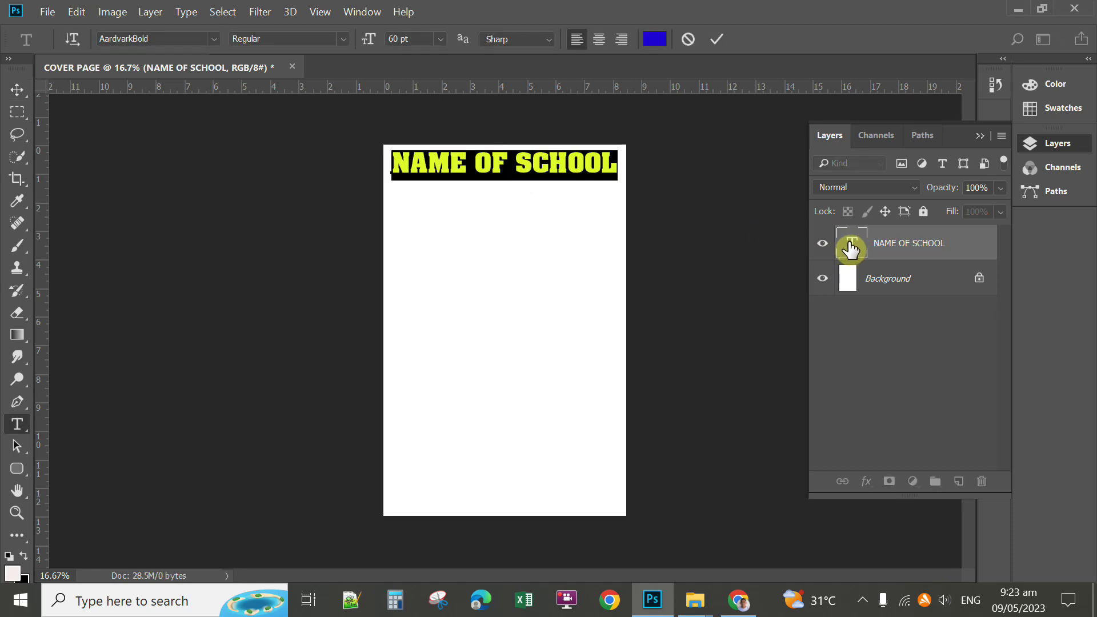
type("PORTFOLIO")
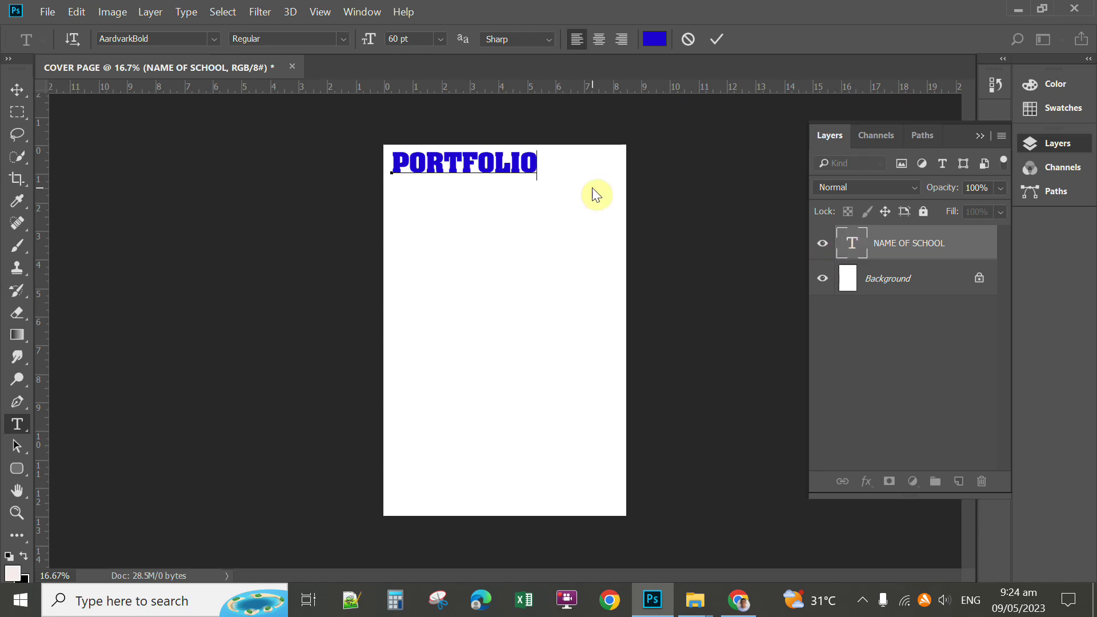
left_click(716, 39)
Move the PORTFOLIO text down to about 2 in below the page's upper edge and scale it to about 156.5%, centred across the page
key("v")
left_click_drag(504, 180, 513, 231)
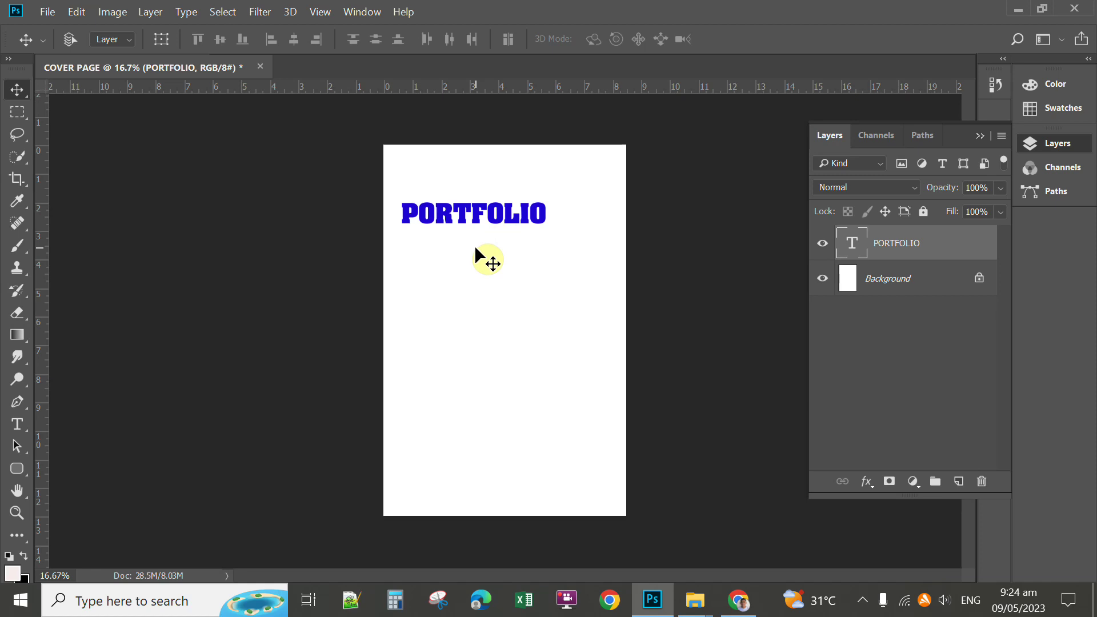
key("ctrl")
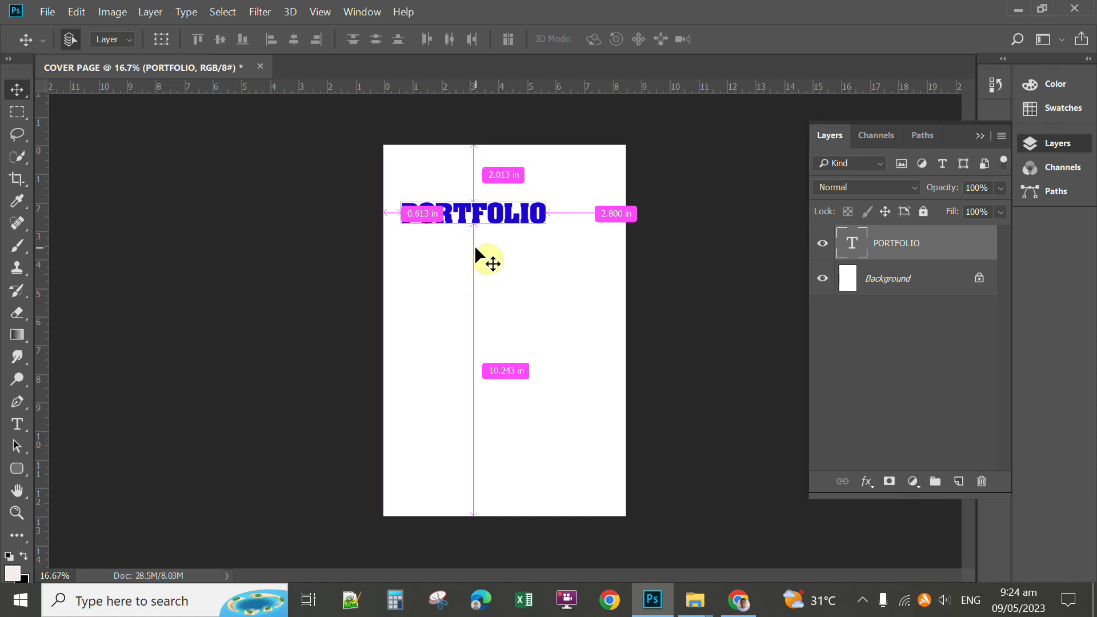
key("ctrl+t")
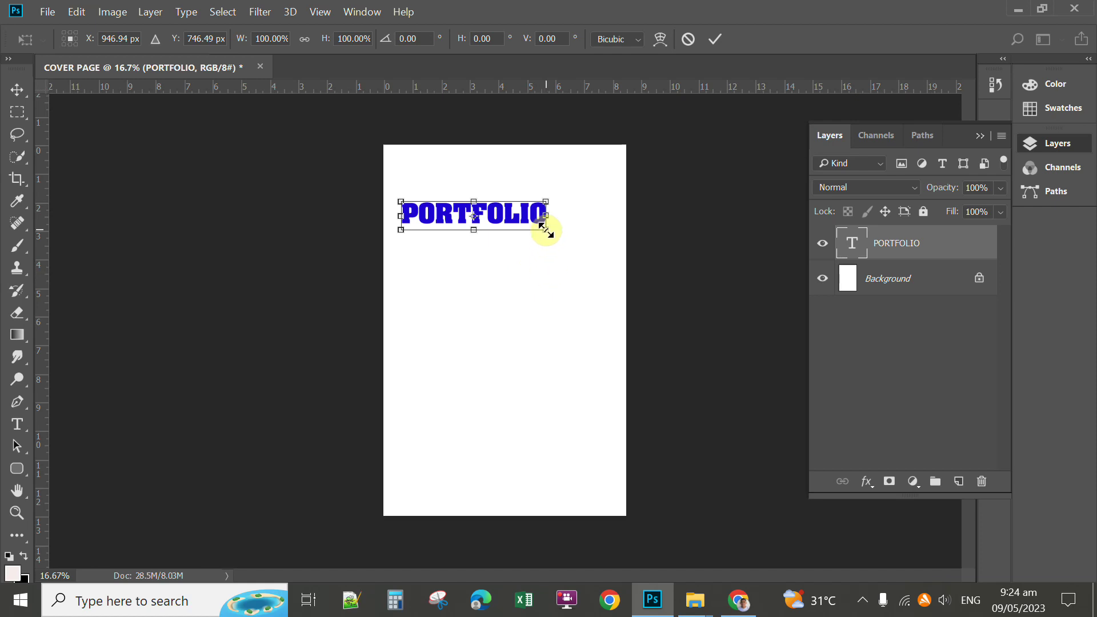
left_click_drag(546, 228, 615, 245)
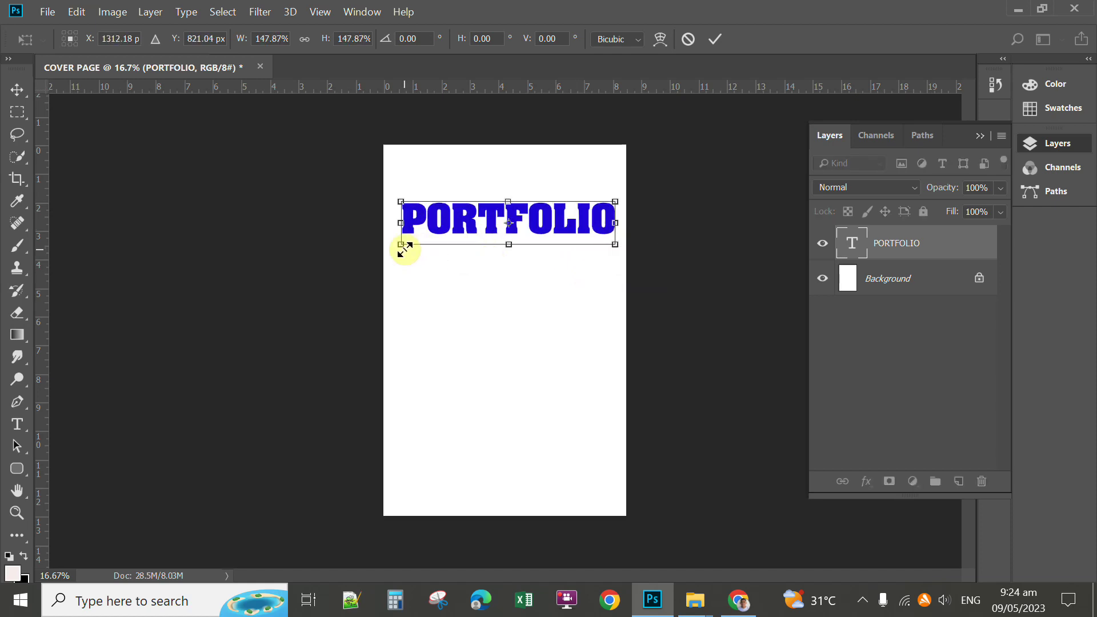
left_click_drag(400, 245, 389, 247)
left_click_drag(503, 235, 506, 239)
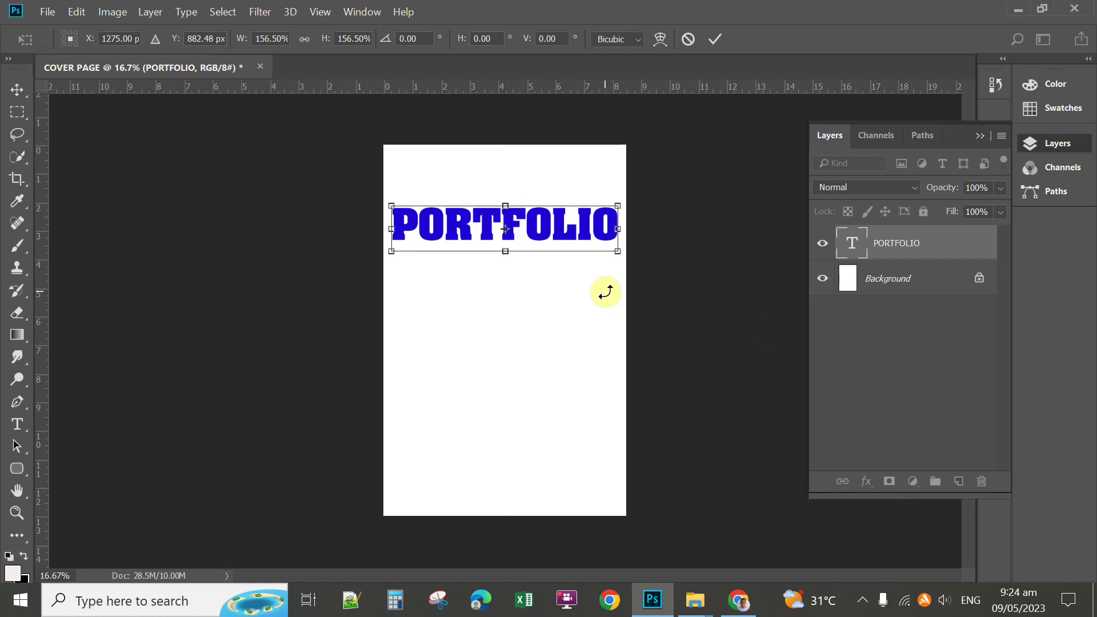
key("Return")
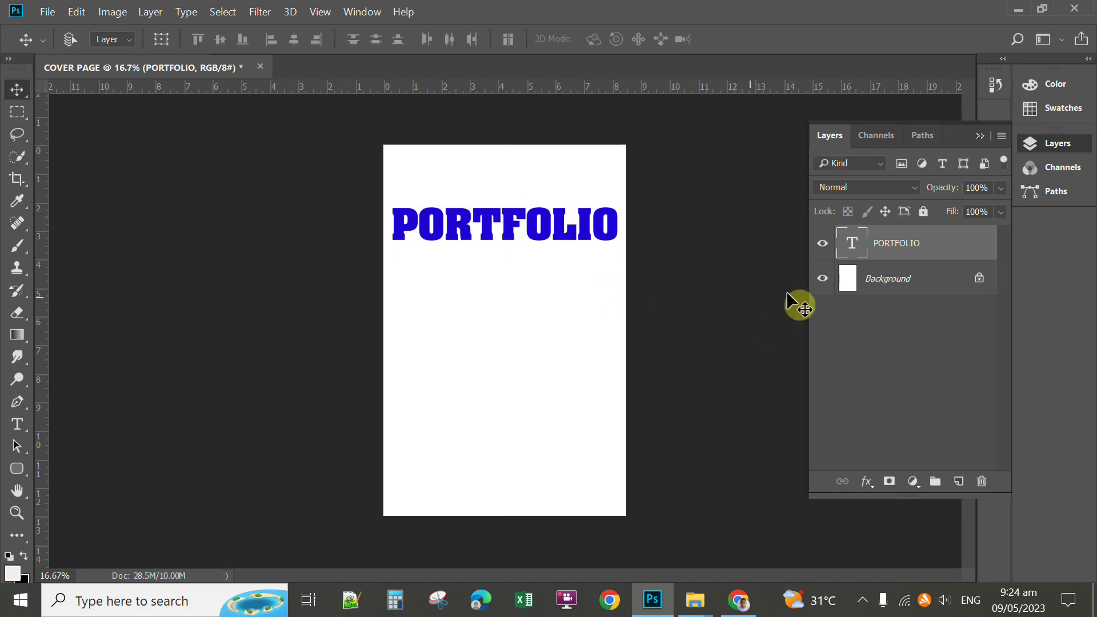
Add a Stroke layer style in magenta e705df to the PORTFOLIO text layer
right_click(880, 243)
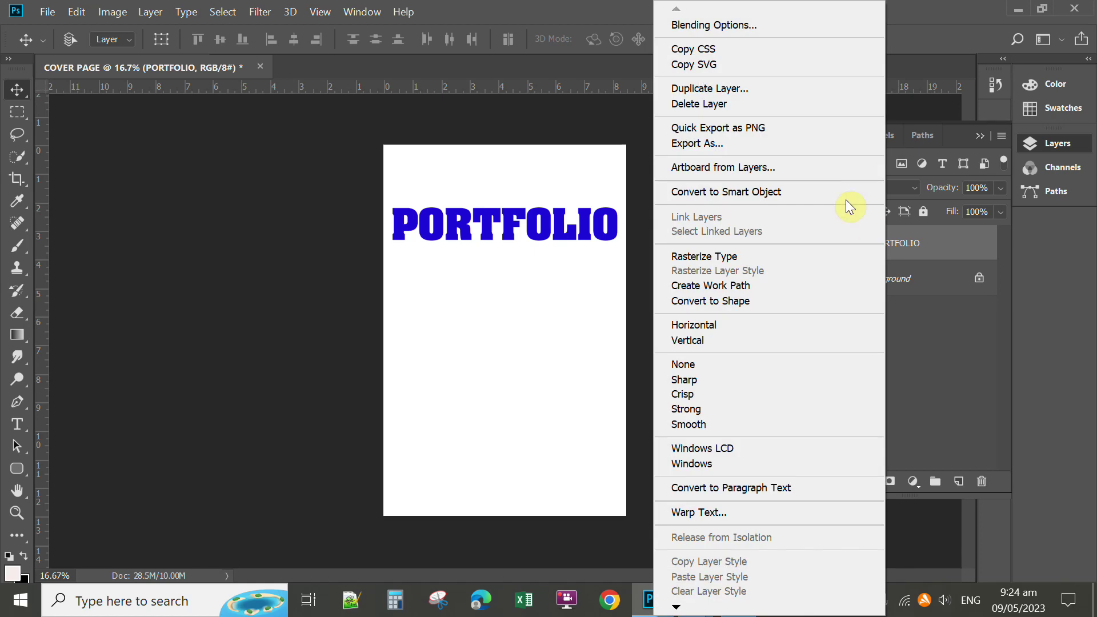
left_click(748, 25)
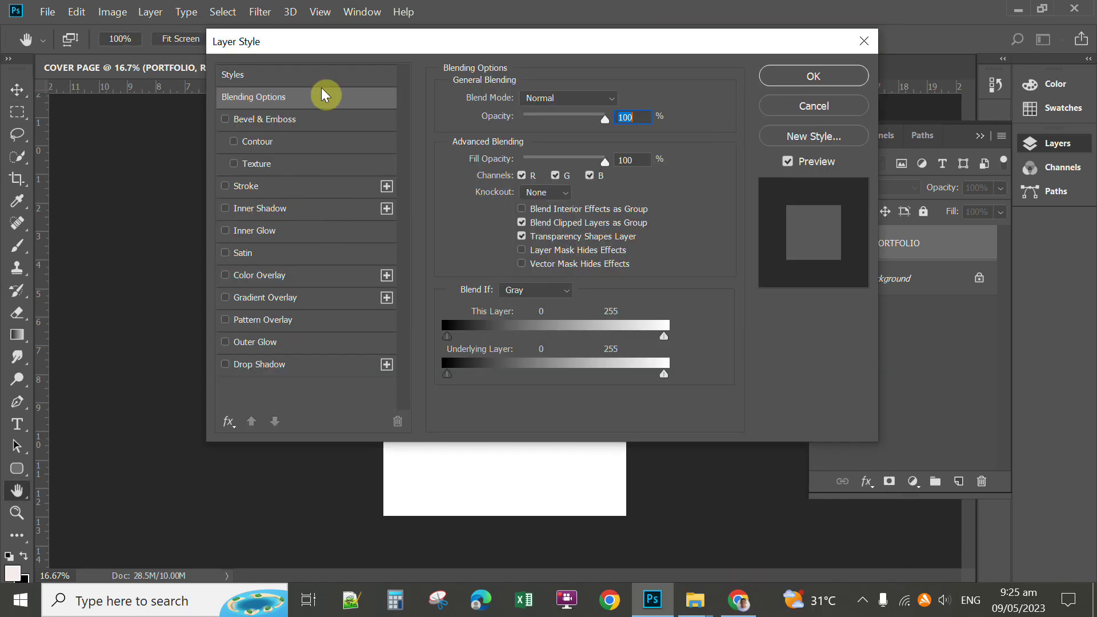
left_click_drag(355, 46, 365, 200)
left_click_drag(458, 288, 572, 266)
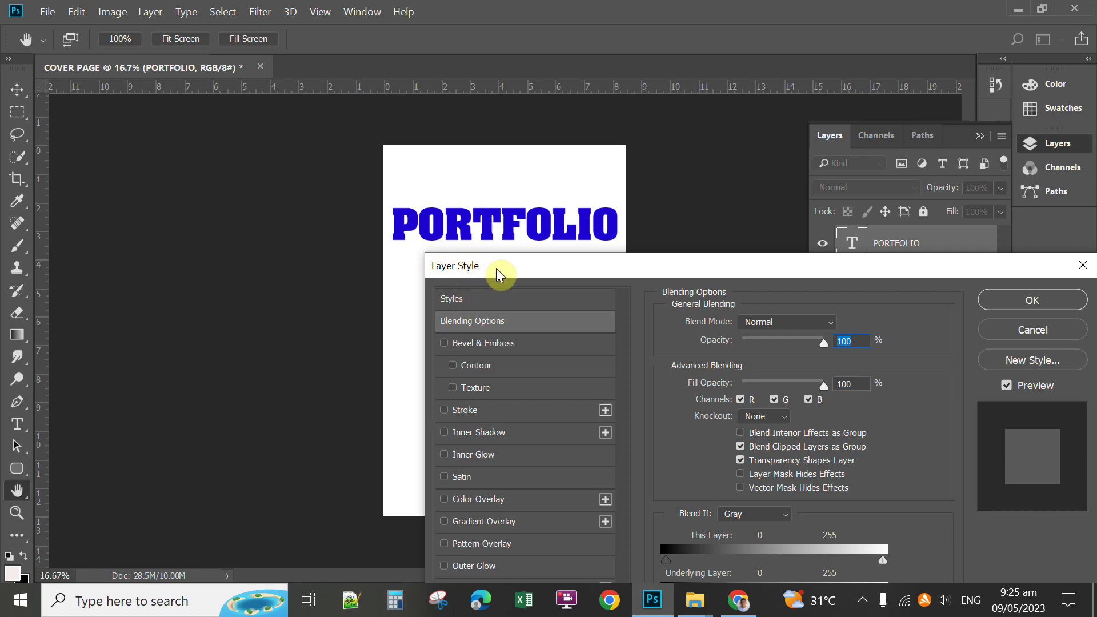
left_click_drag(486, 271, 489, 264)
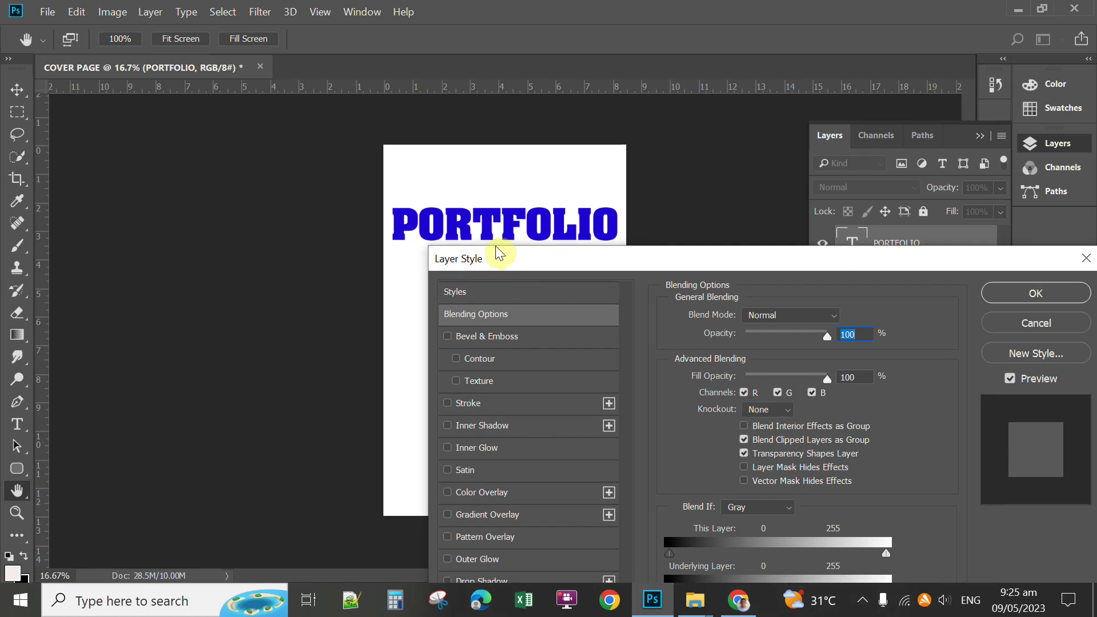
mouse_move(556, 260)
left_mouse_down()
mouse_move(556, 200)
mouse_move(537, 250)
left_mouse_up()
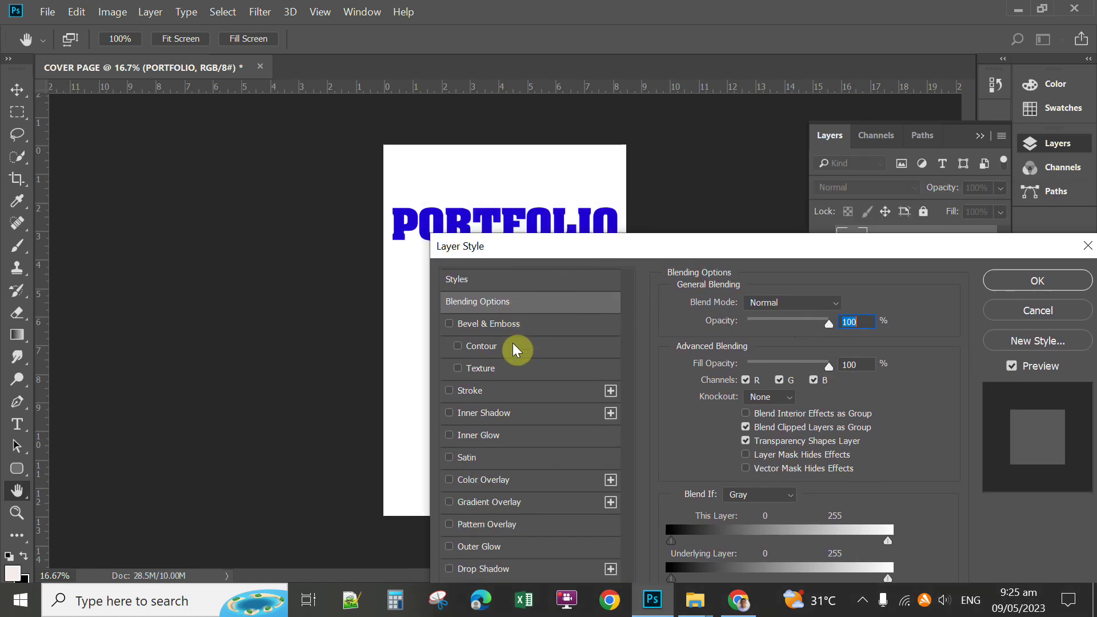
left_click(470, 392)
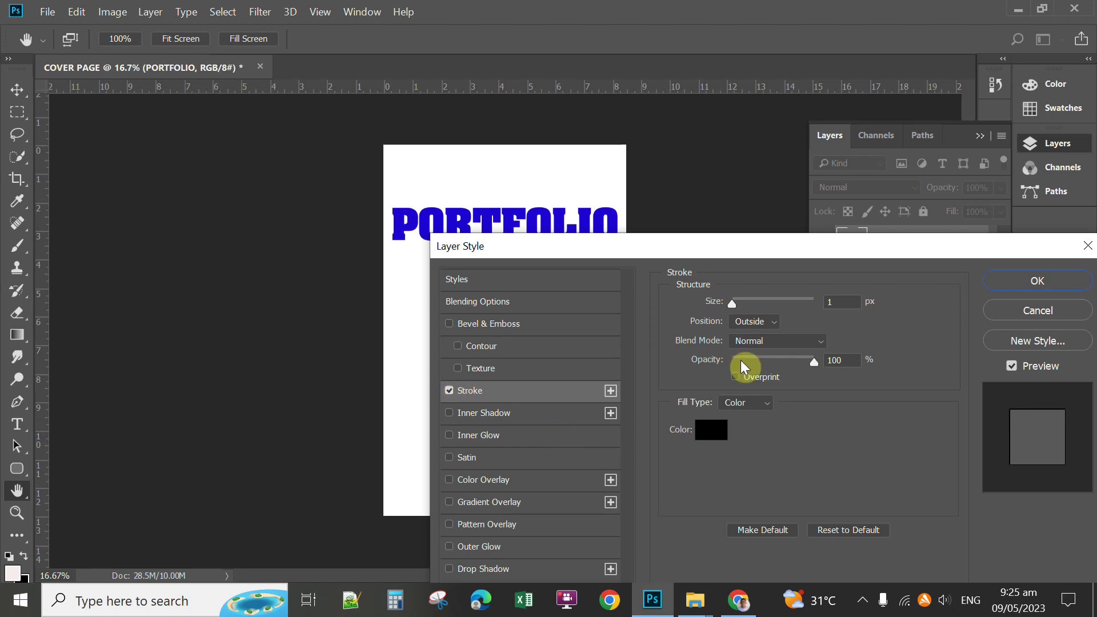
left_click(711, 430)
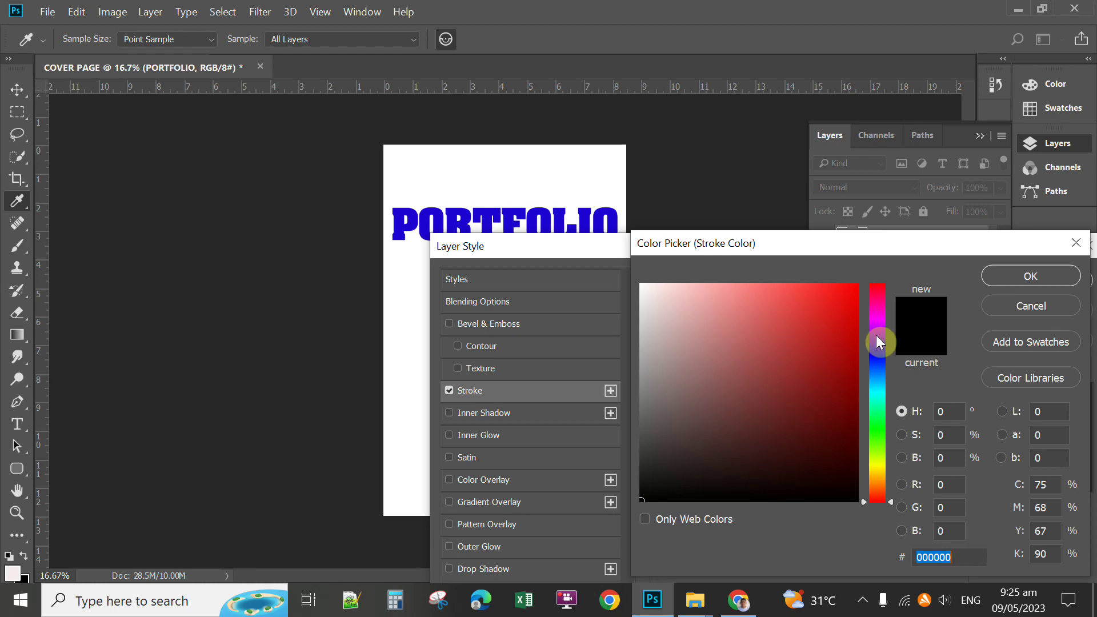
left_click_drag(878, 378, 878, 318)
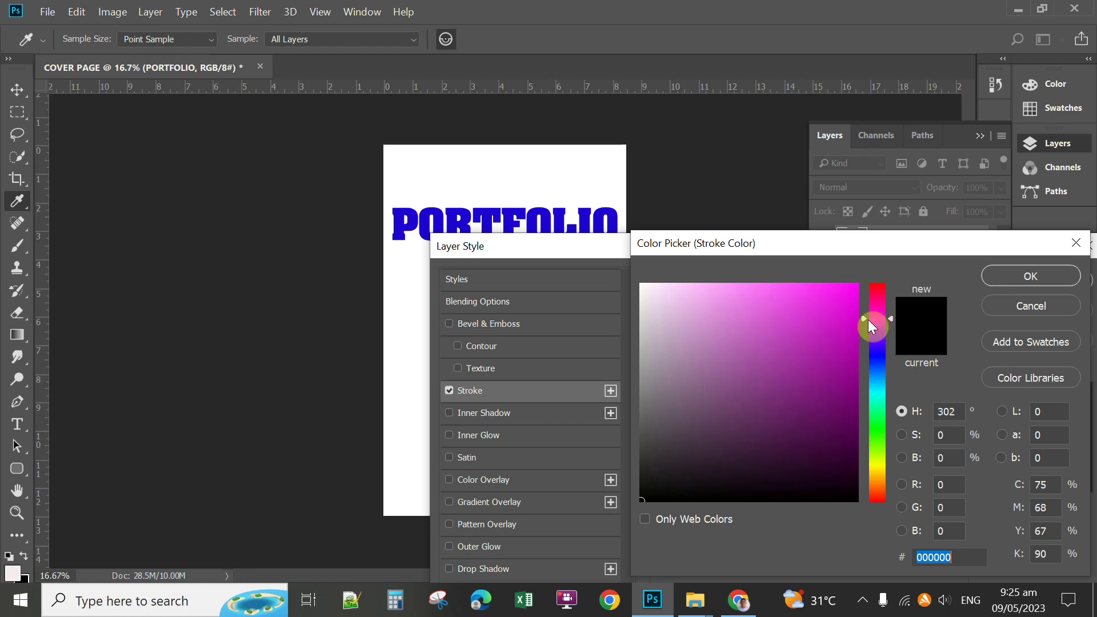
left_click(855, 303)
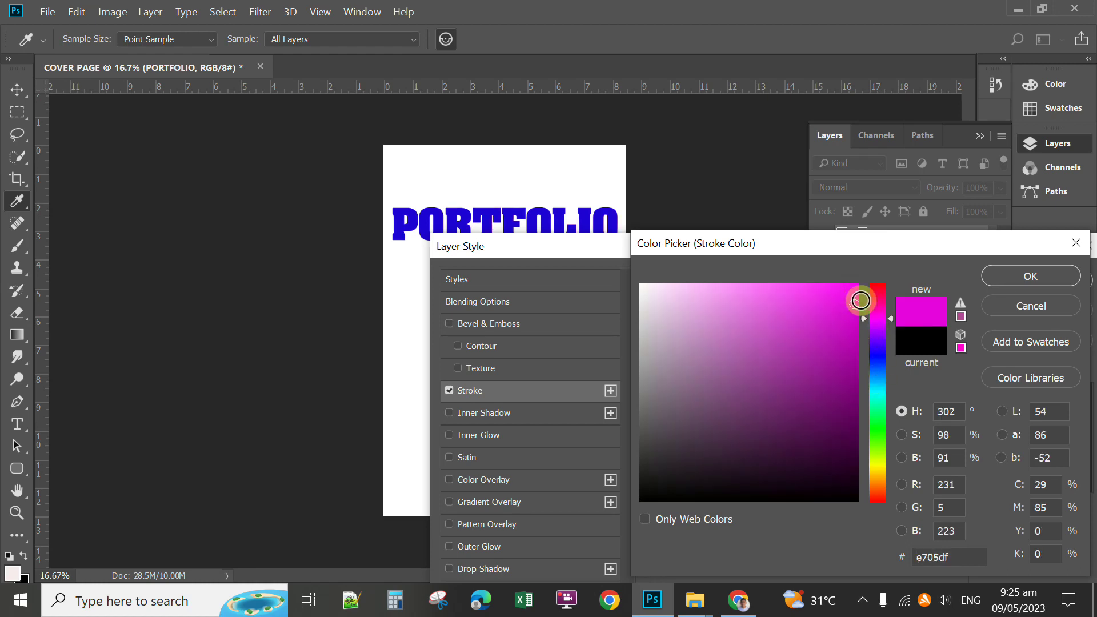
left_click(1000, 276)
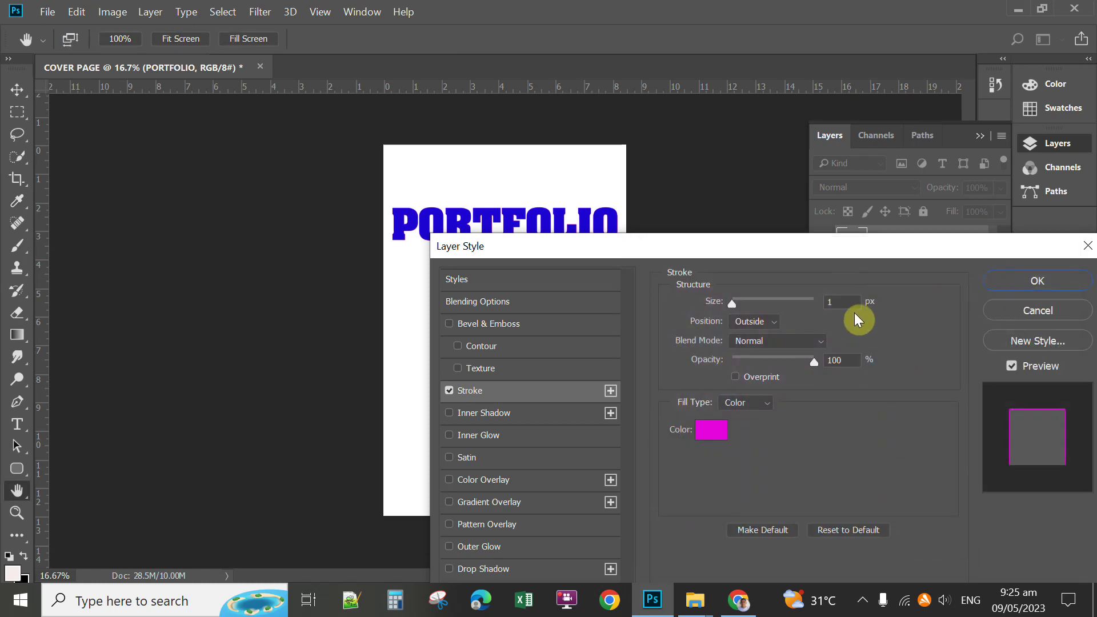
Set the PORTFOLIO text's stroke size to 38 px and apply the layer style
left_click_drag(845, 303, 818, 306)
type("5")
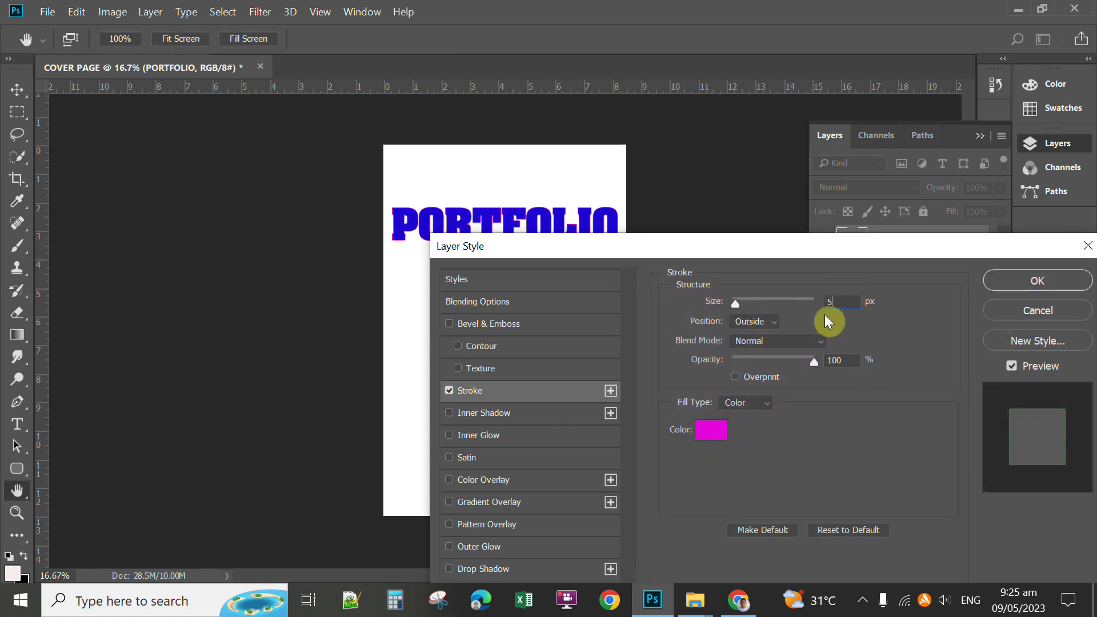
mouse_move(735, 303)
left_mouse_down()
mouse_move(777, 301)
mouse_move(750, 303)
left_mouse_up()
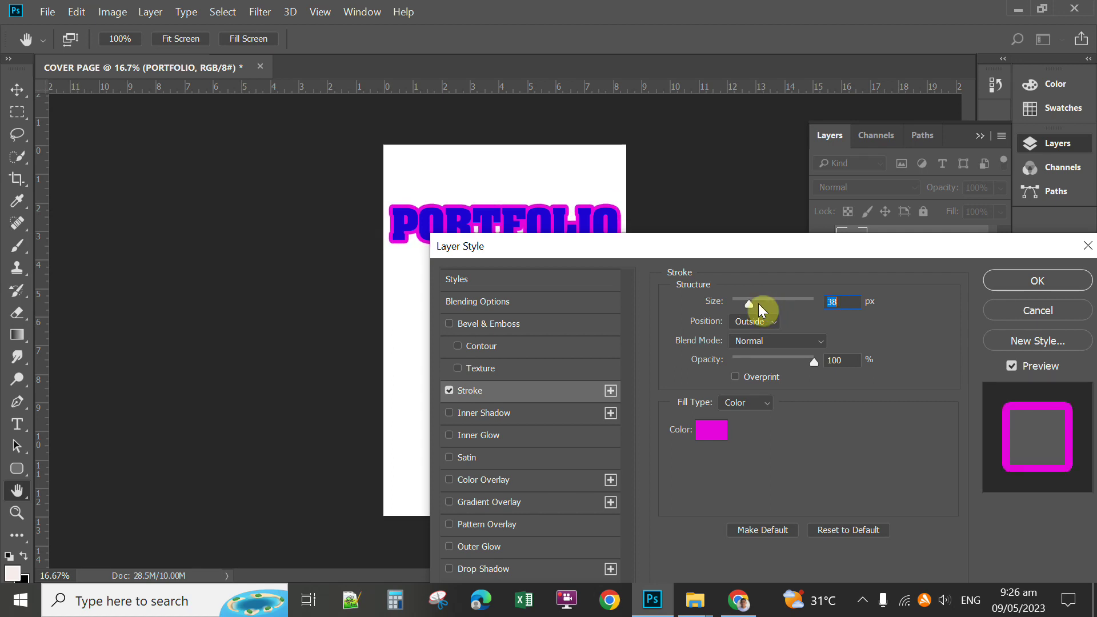
left_click(1007, 280)
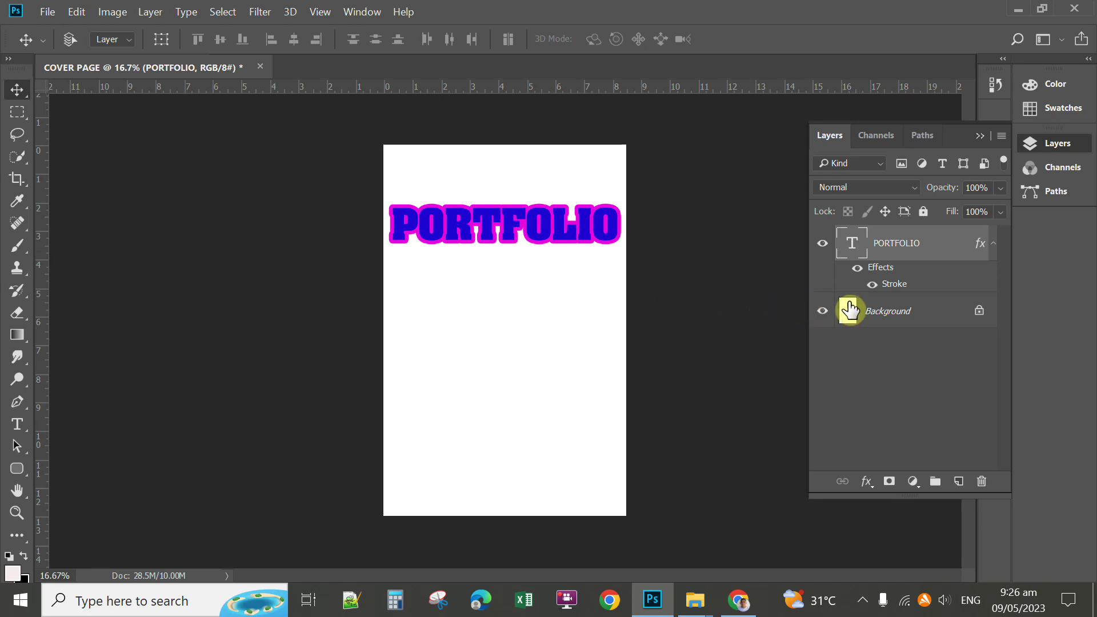
Add a Gradient Overlay to the PORTFOLIO text layer's style and set its angle to 120°
right_click(894, 243)
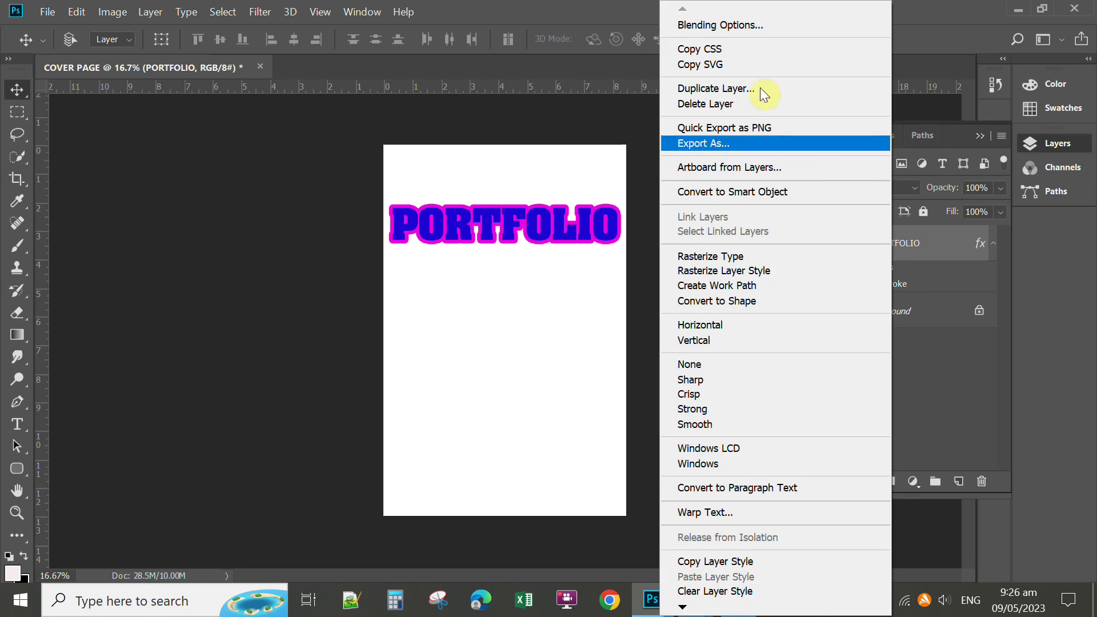
left_click(742, 26)
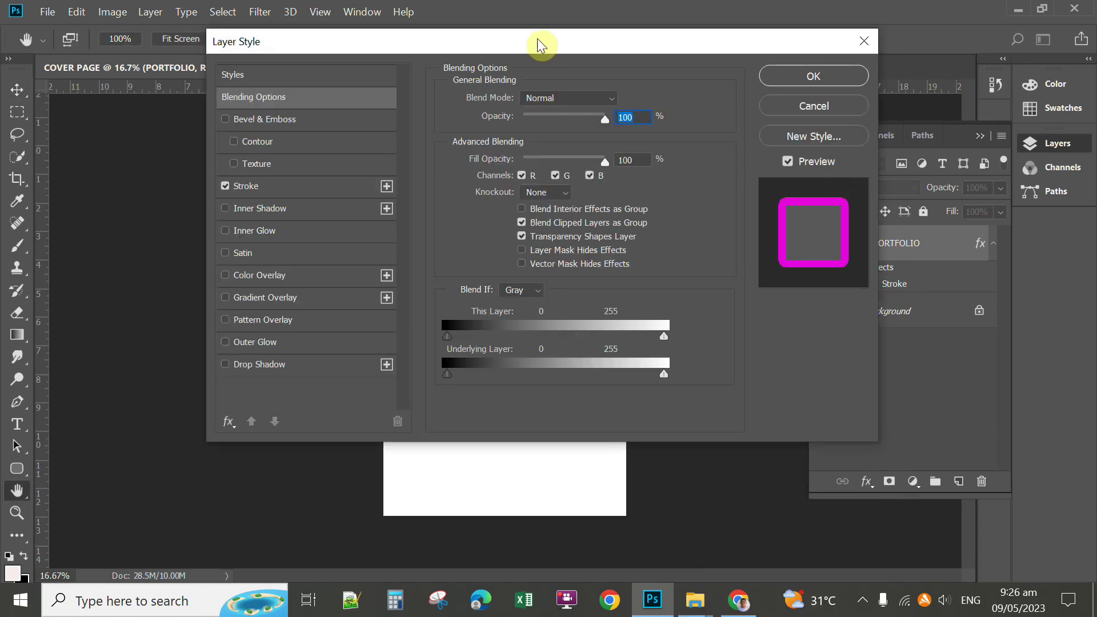
left_click_drag(530, 48, 869, 110)
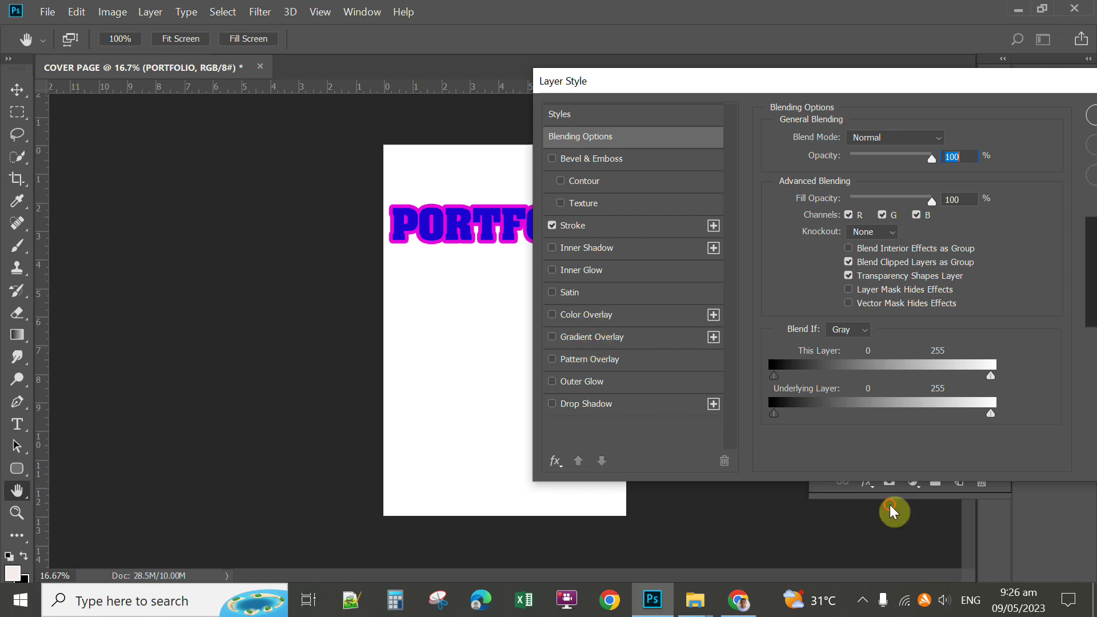
left_click(593, 339)
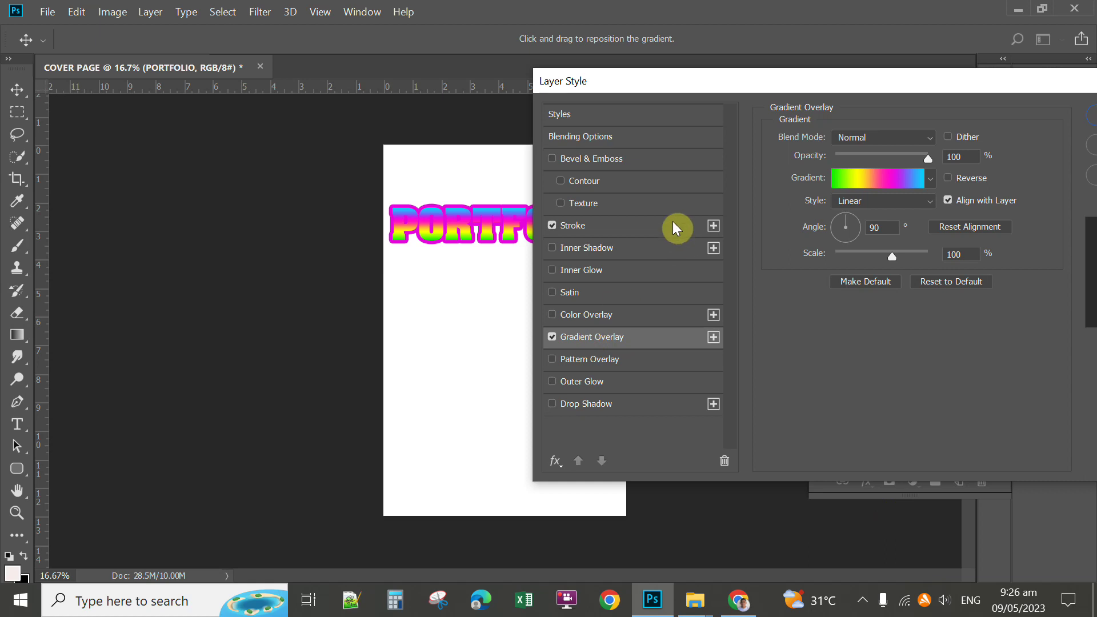
left_click_drag(678, 88, 766, 121)
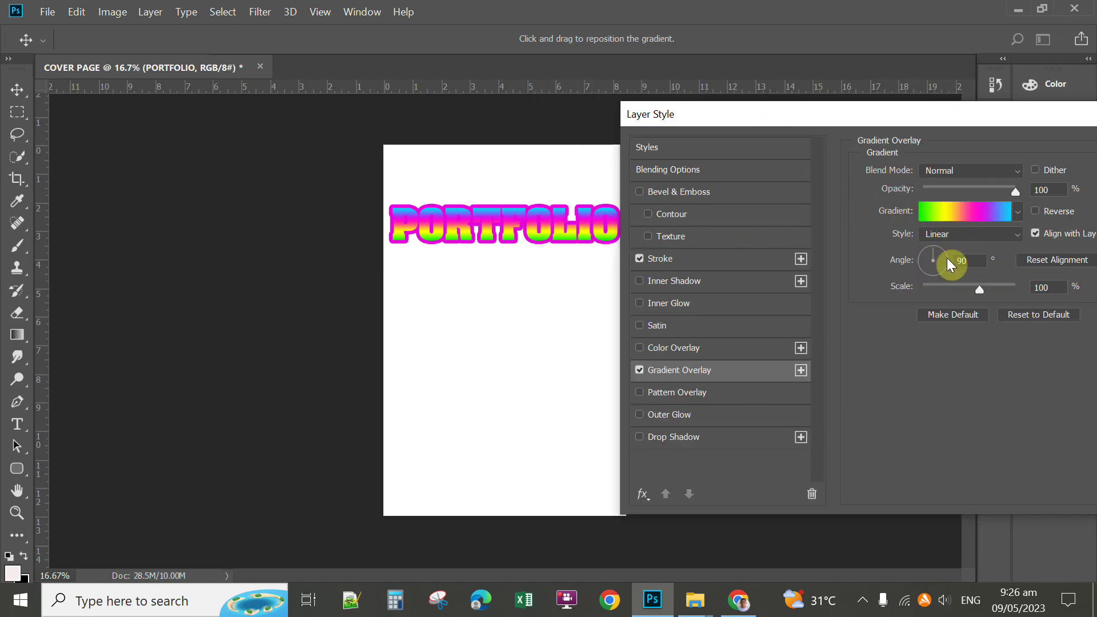
double_click(972, 260)
type("120")
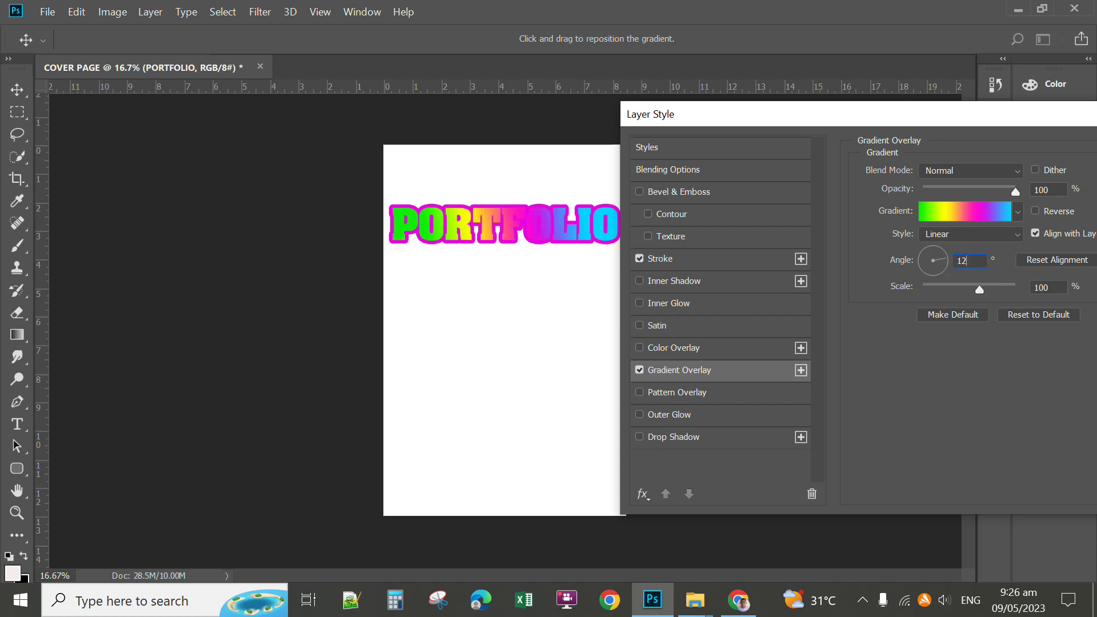
Edit the overlay's gradient and recolour its cyan end stop at 100% to yellow-green c4df0b
left_click(961, 211)
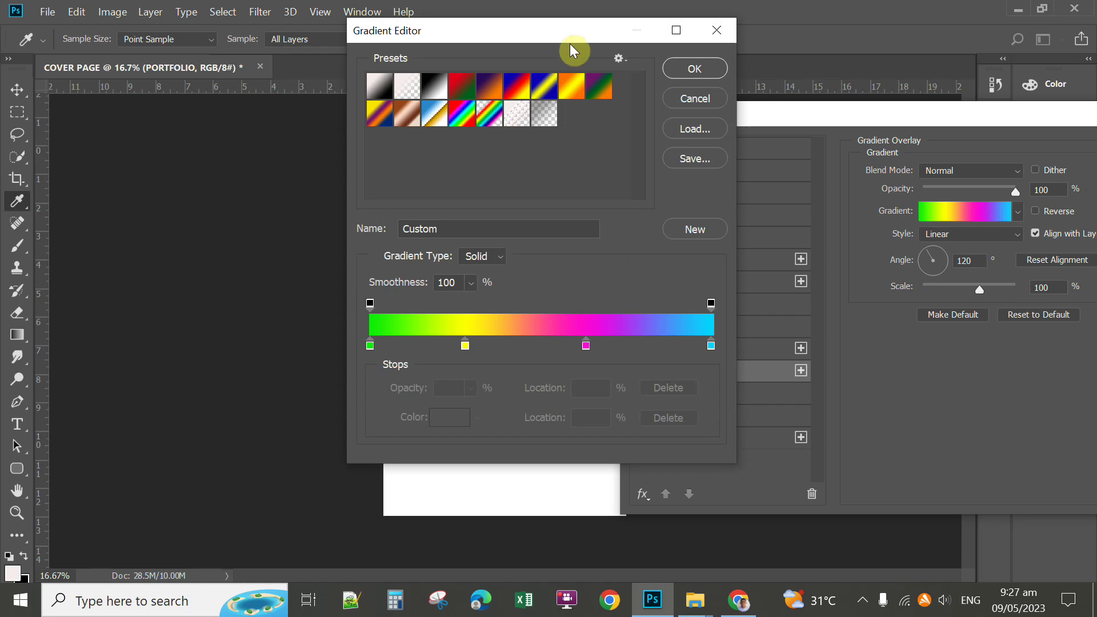
left_click_drag(511, 43, 252, 27)
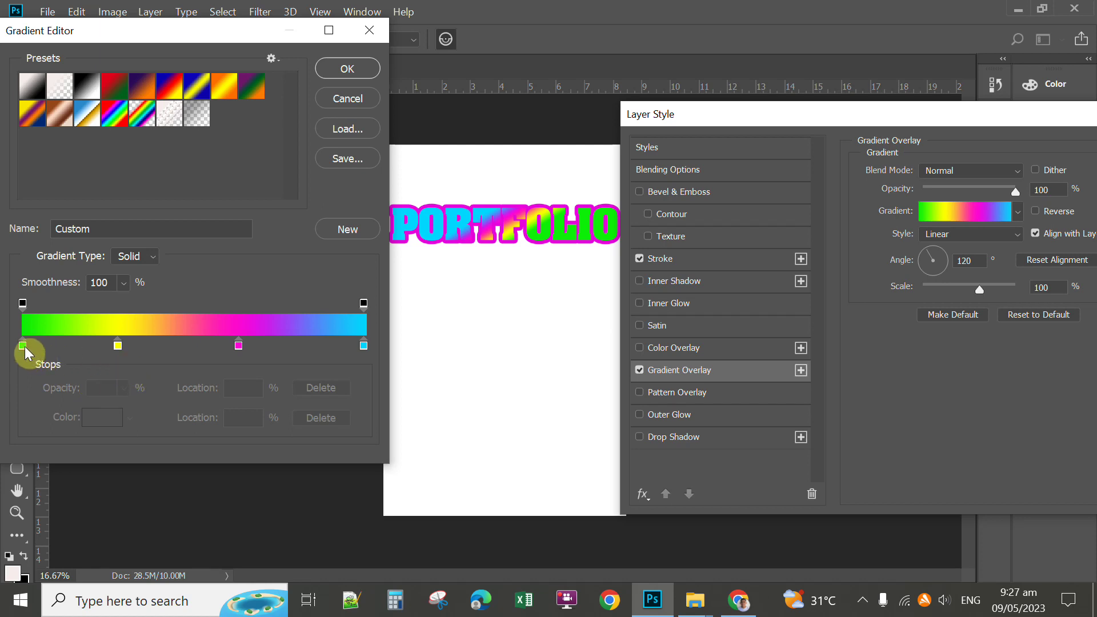
left_click(364, 346)
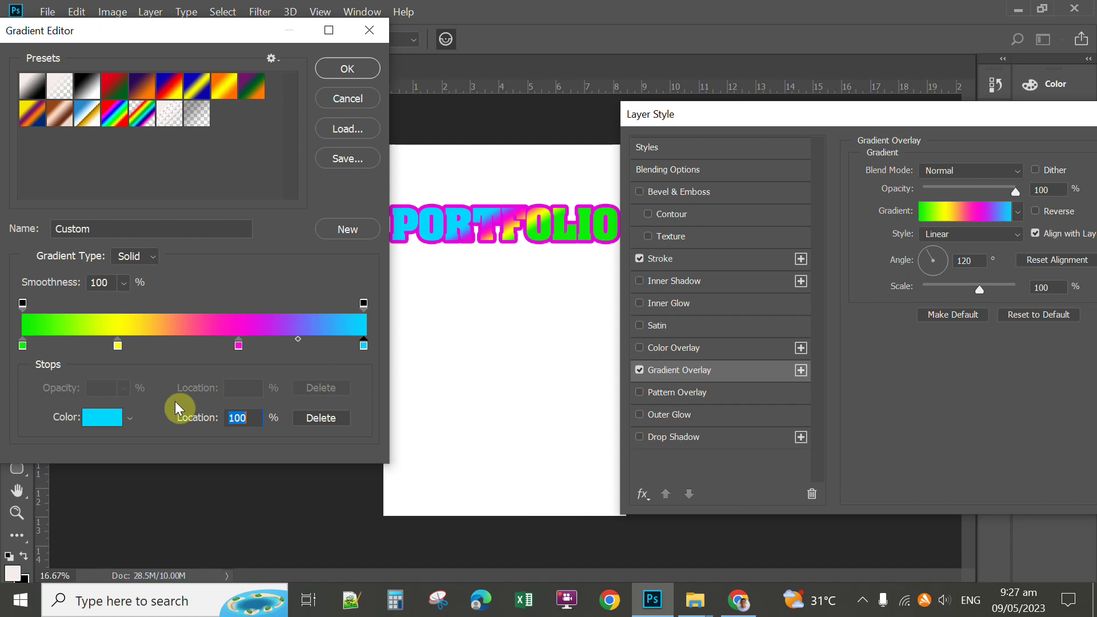
left_click(100, 417)
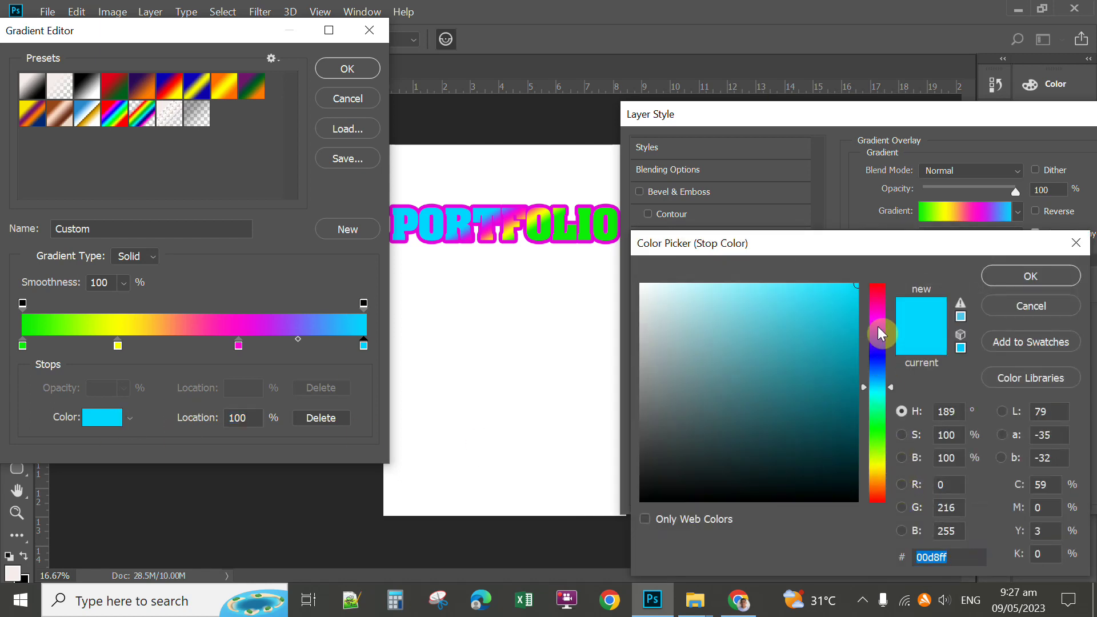
left_click(878, 461)
left_click_drag(859, 317, 848, 311)
left_click(1006, 274)
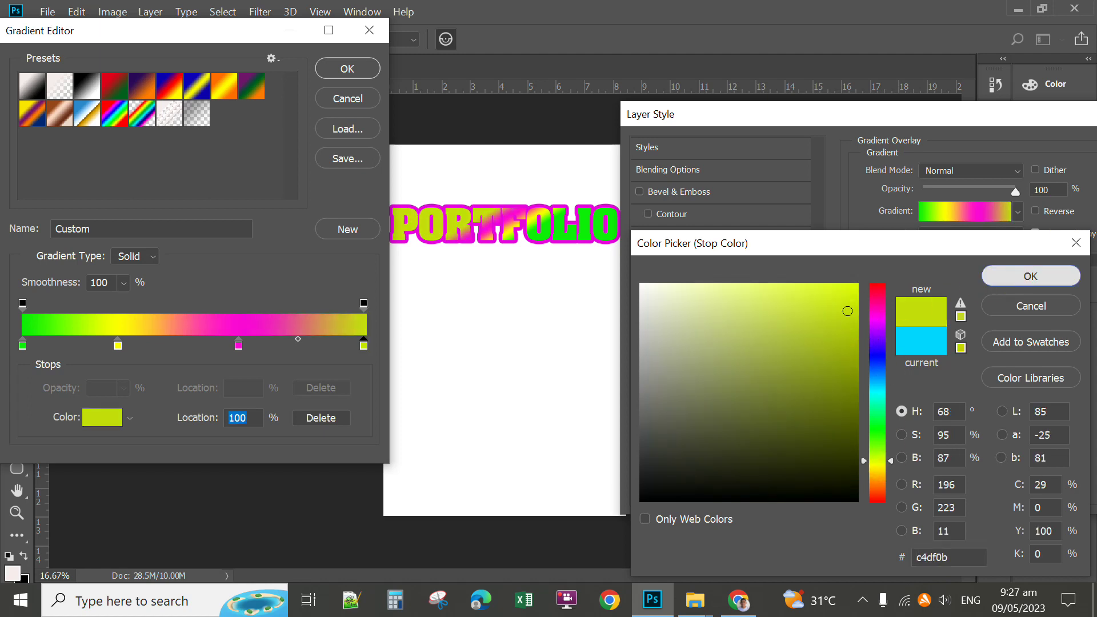
Delete the gradient's yellow stop, move the magenta stop to 51% and accept the gradient
mouse_move(241, 344)
left_mouse_down()
mouse_move(202, 345)
mouse_move(256, 352)
mouse_move(221, 345)
left_mouse_up()
left_click(117, 345)
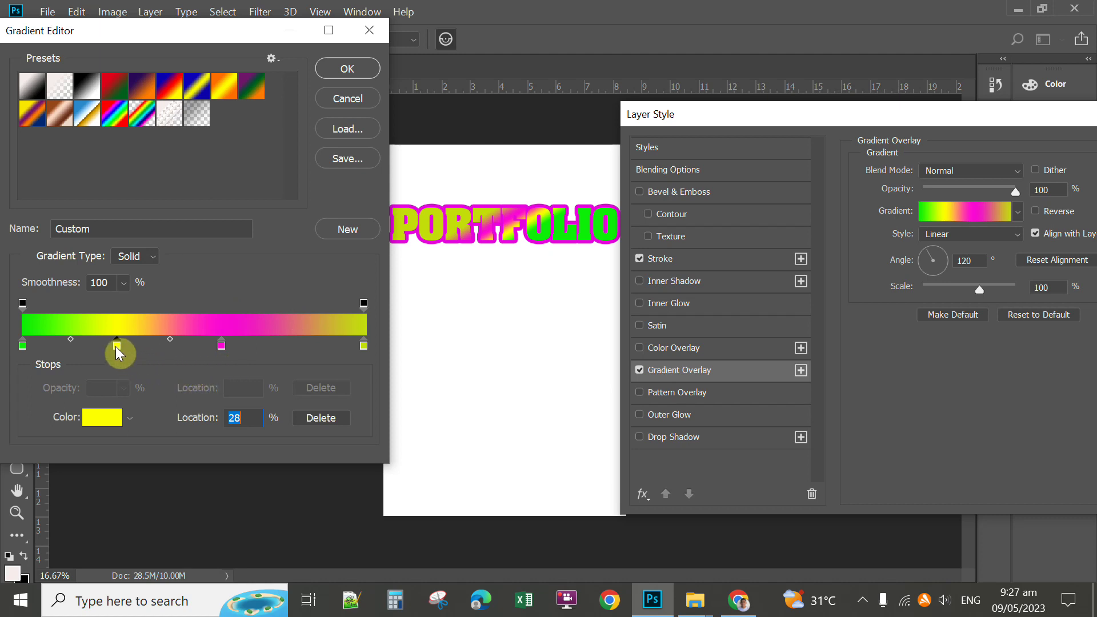
left_click(332, 423)
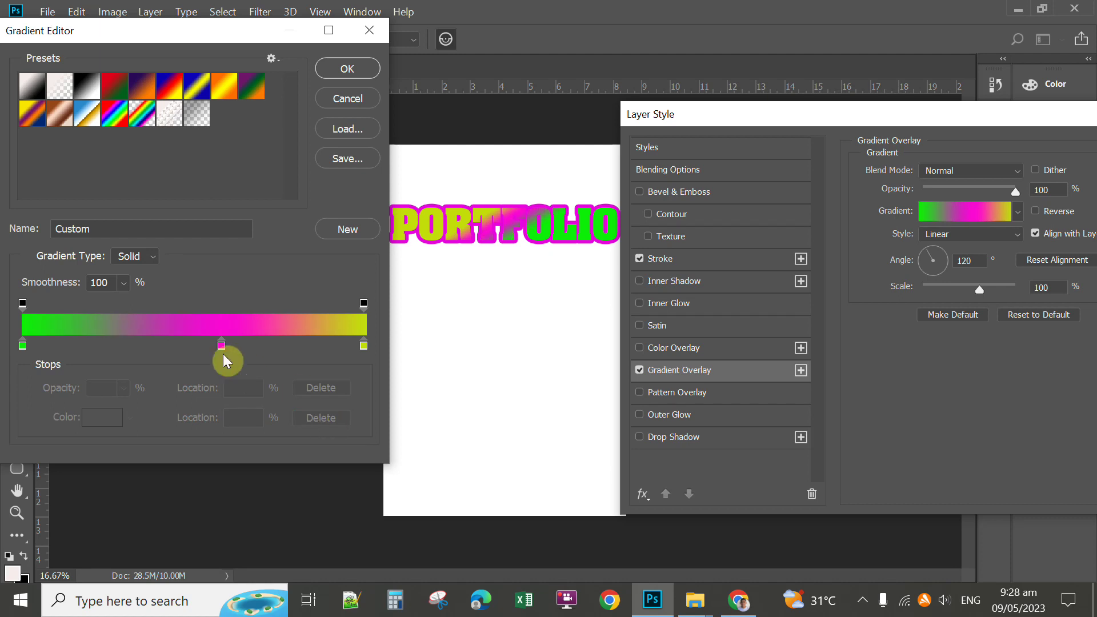
left_click_drag(222, 344, 196, 345)
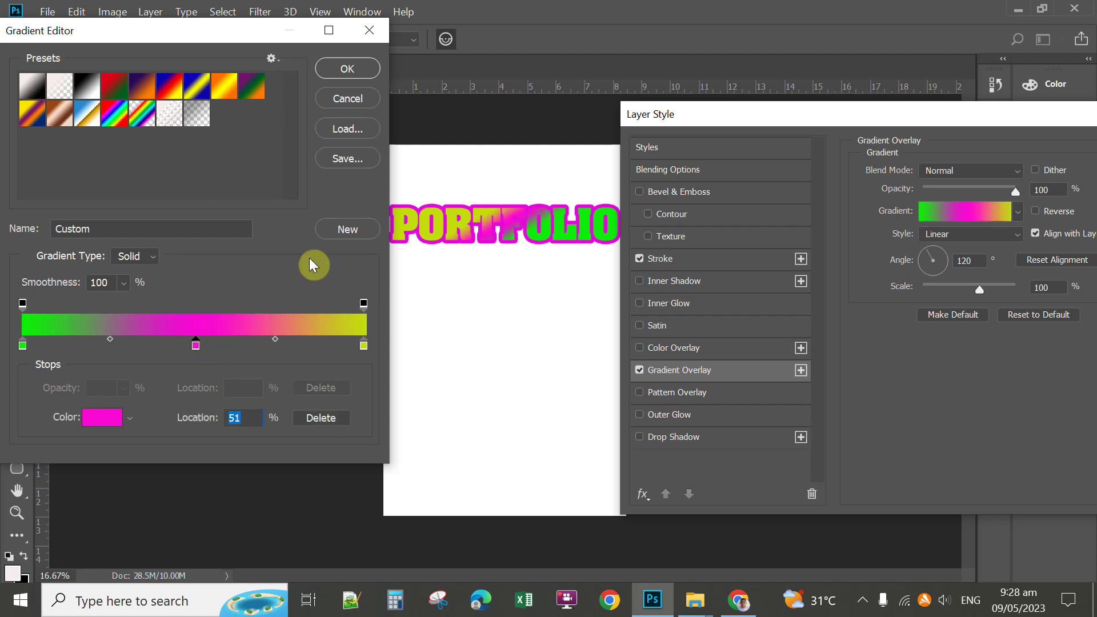
left_click(348, 71)
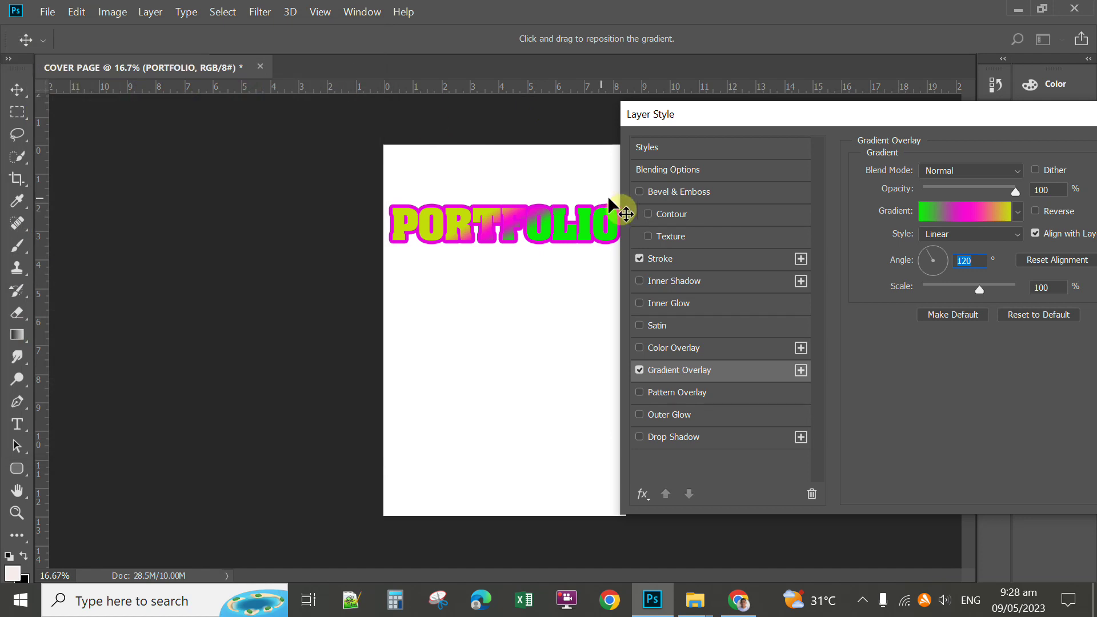
Set the gradient overlay's angle to 90° and move the Layer Style dialog clear of the PORTFOLIO text
left_click(964, 260)
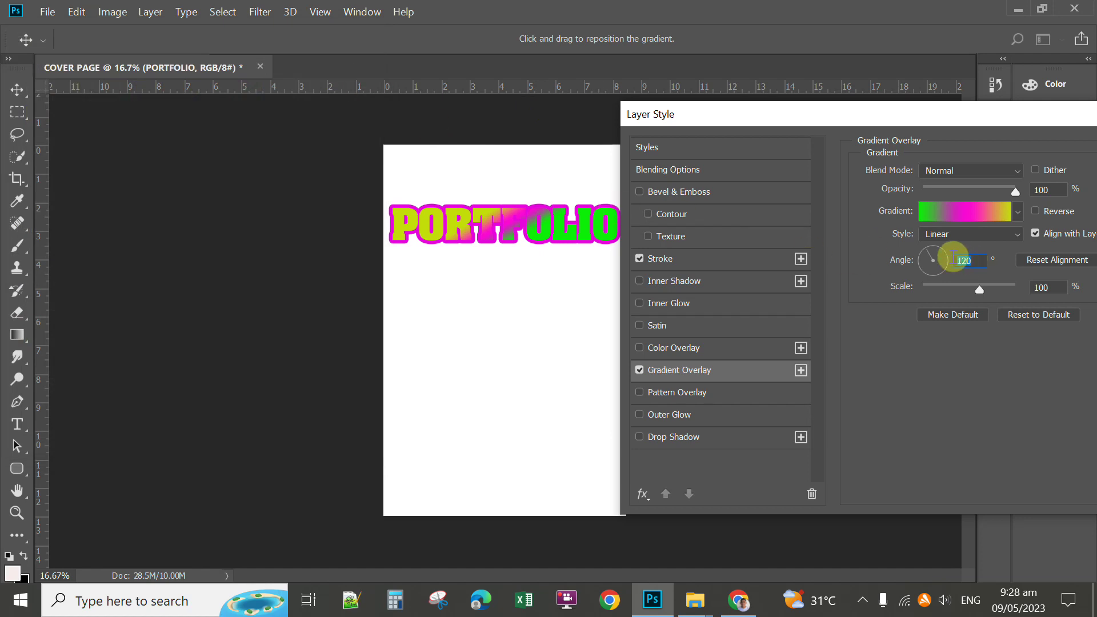
type("90")
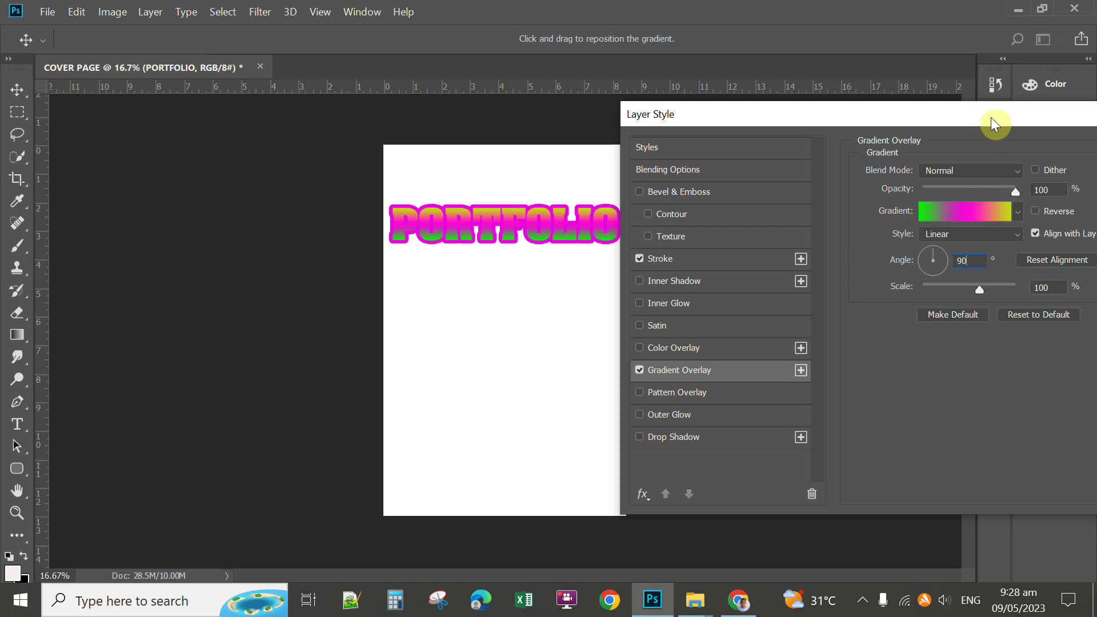
left_click_drag(991, 118, 862, 279)
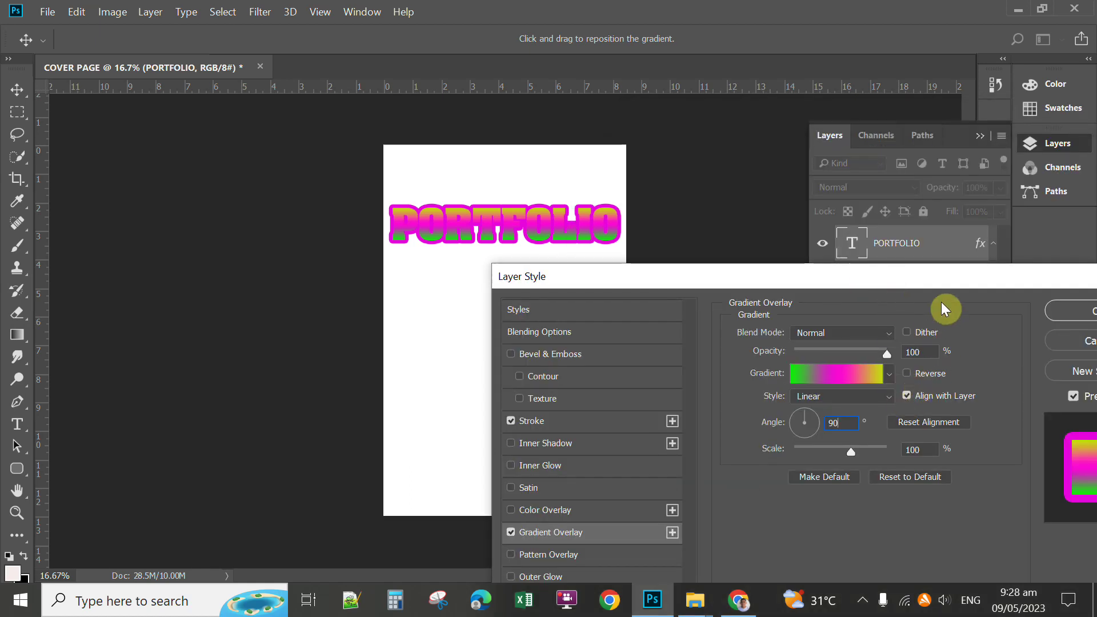
left_click_drag(876, 276, 786, 278)
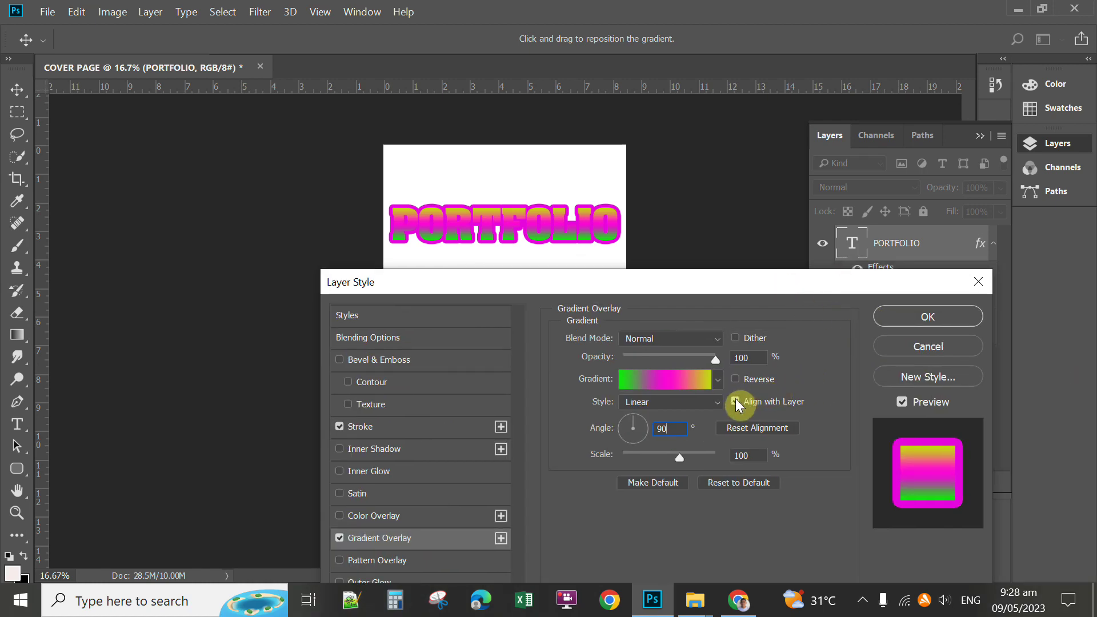
Try the Radial, Angle and Reflected styles on the gradient overlay, return it to Linear and apply the layer style
left_click(718, 402)
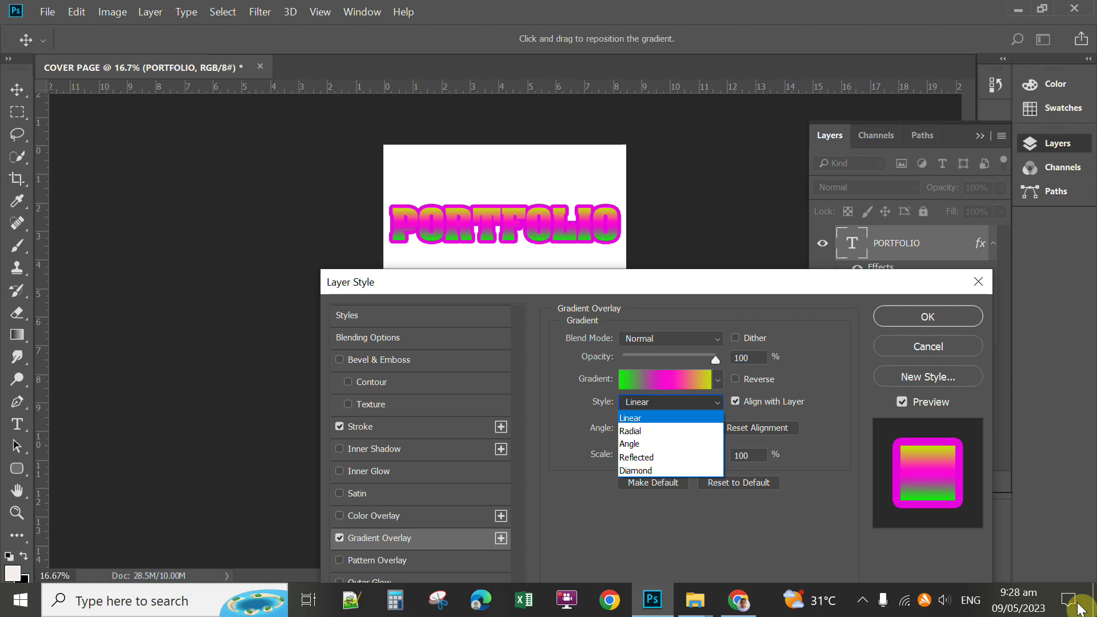
left_click(662, 431)
left_click(706, 404)
left_click(660, 444)
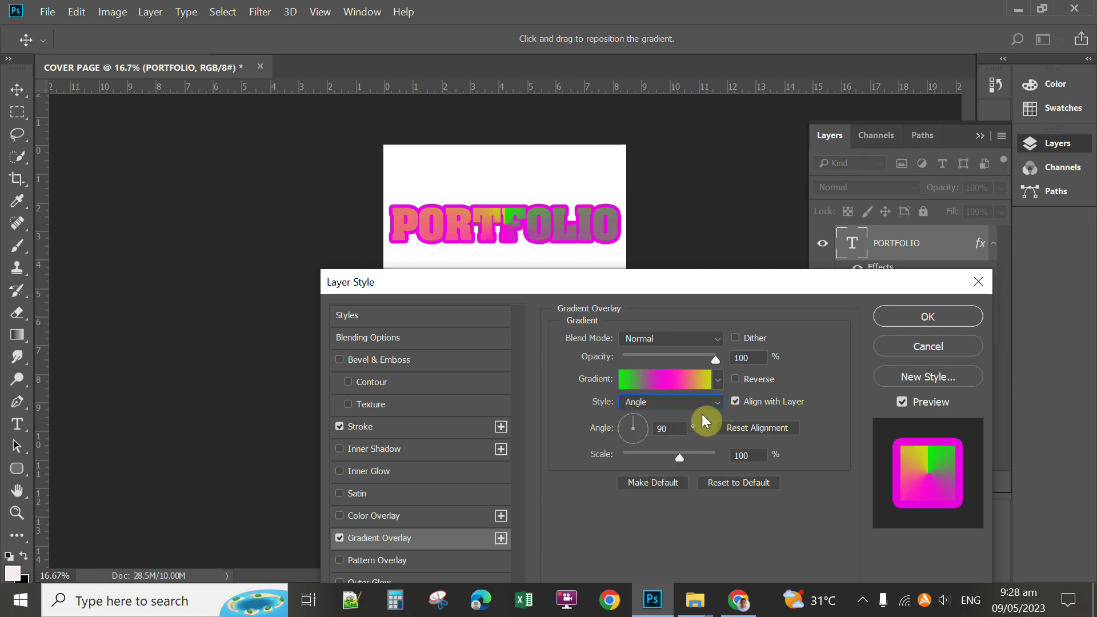
left_click(720, 383)
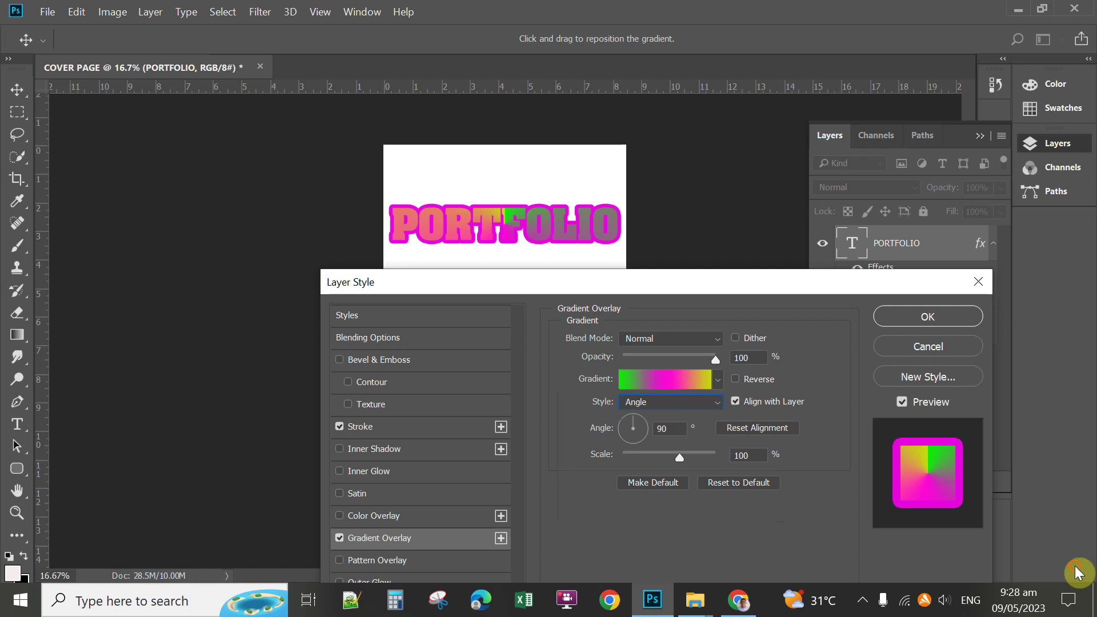
left_click(718, 383)
left_click(714, 402)
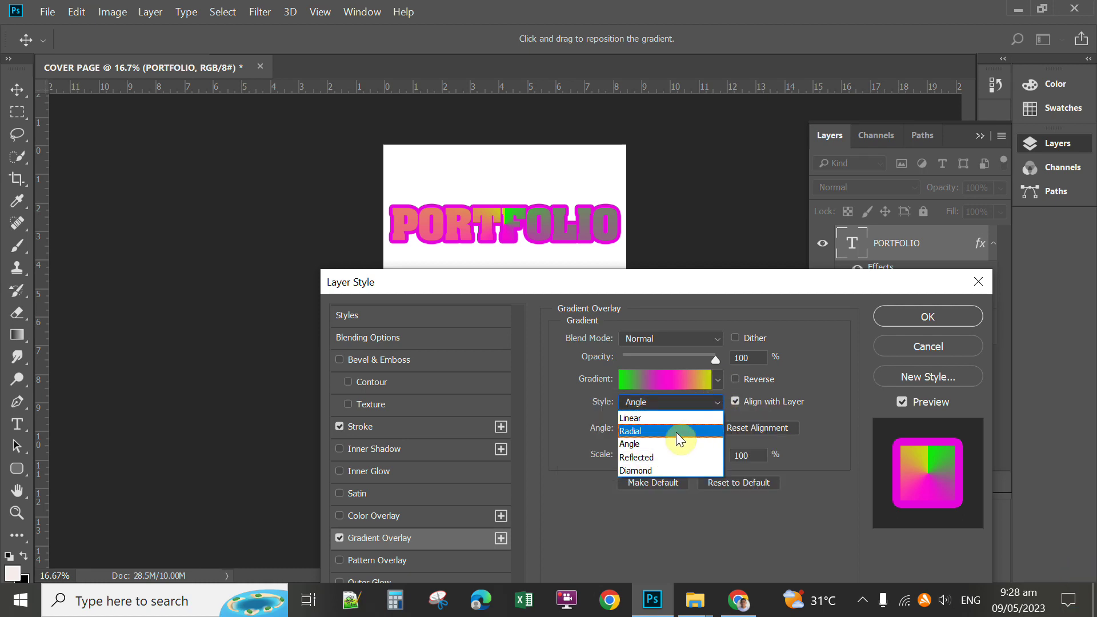
left_click(645, 457)
left_click(714, 402)
left_click(634, 418)
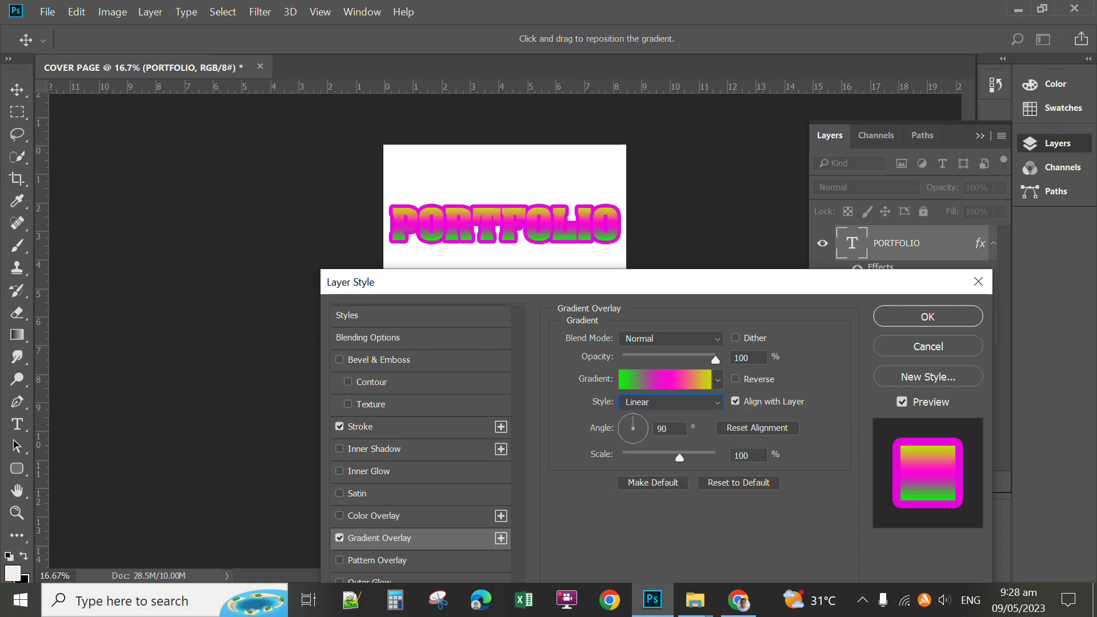
left_click(916, 318)
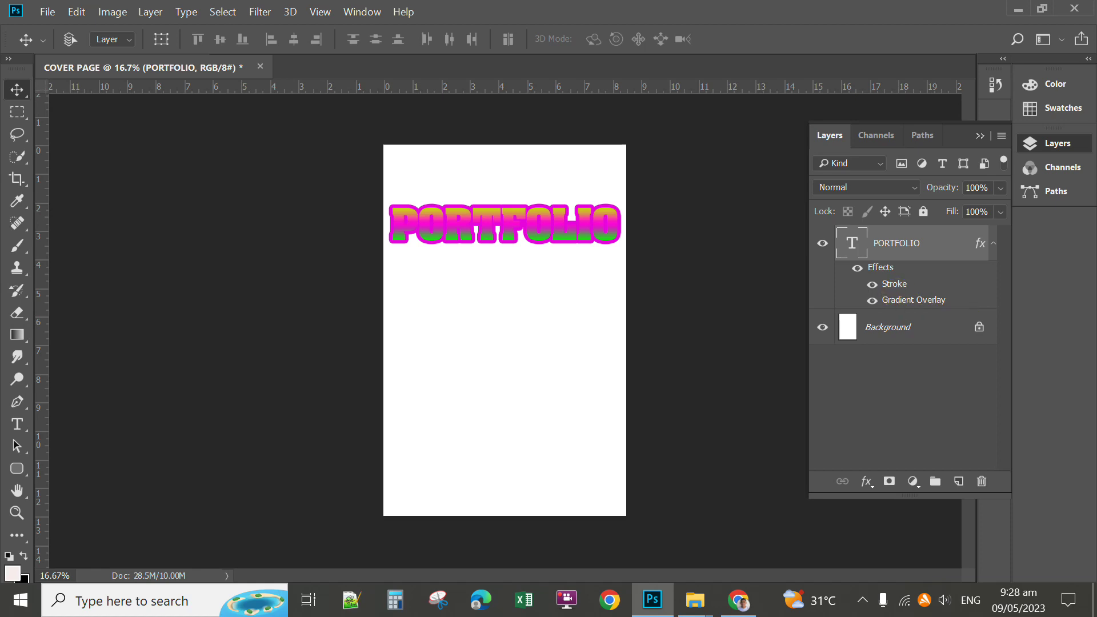
Recolour the PORTFOLIO text's stroke to dark grey 4c4a4c and move the text down to about 3.8 in below the page's upper edge
double_click(895, 285)
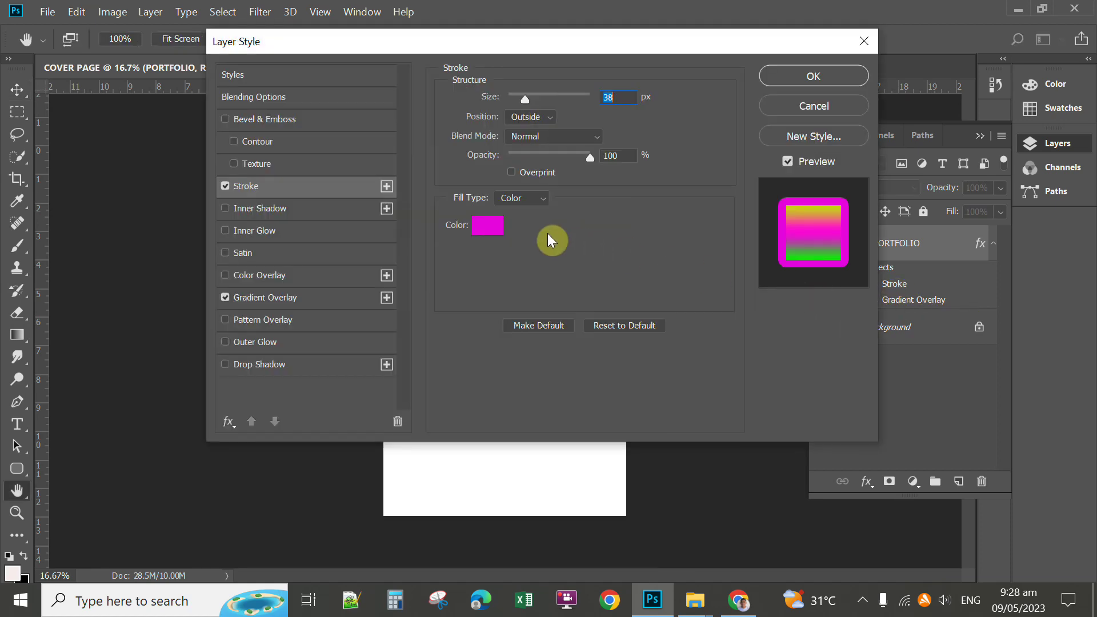
left_click(496, 231)
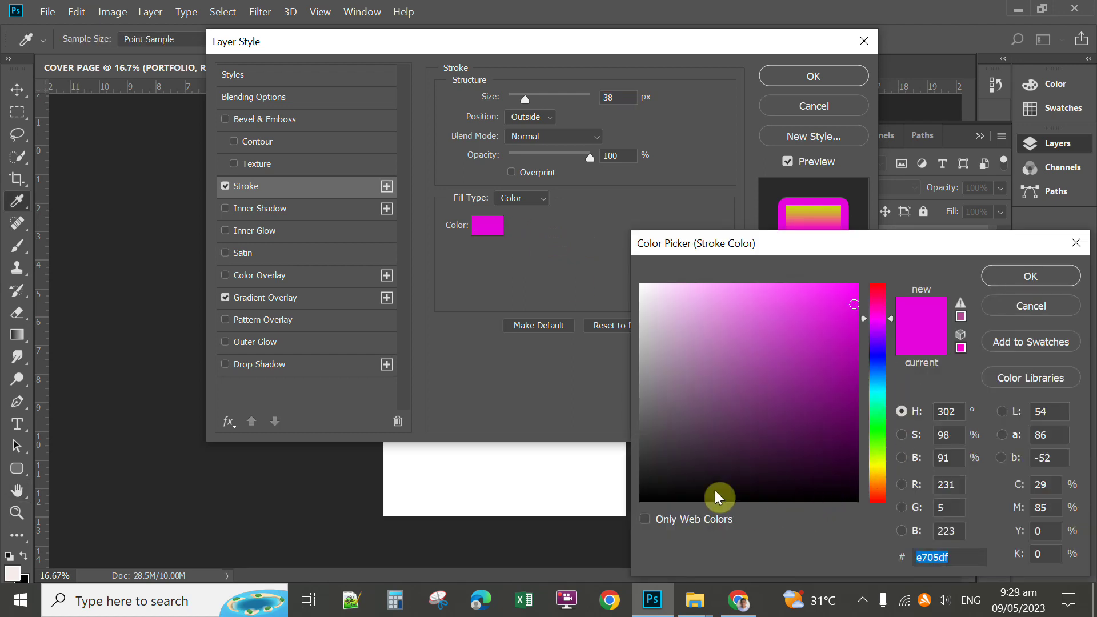
left_click(646, 437)
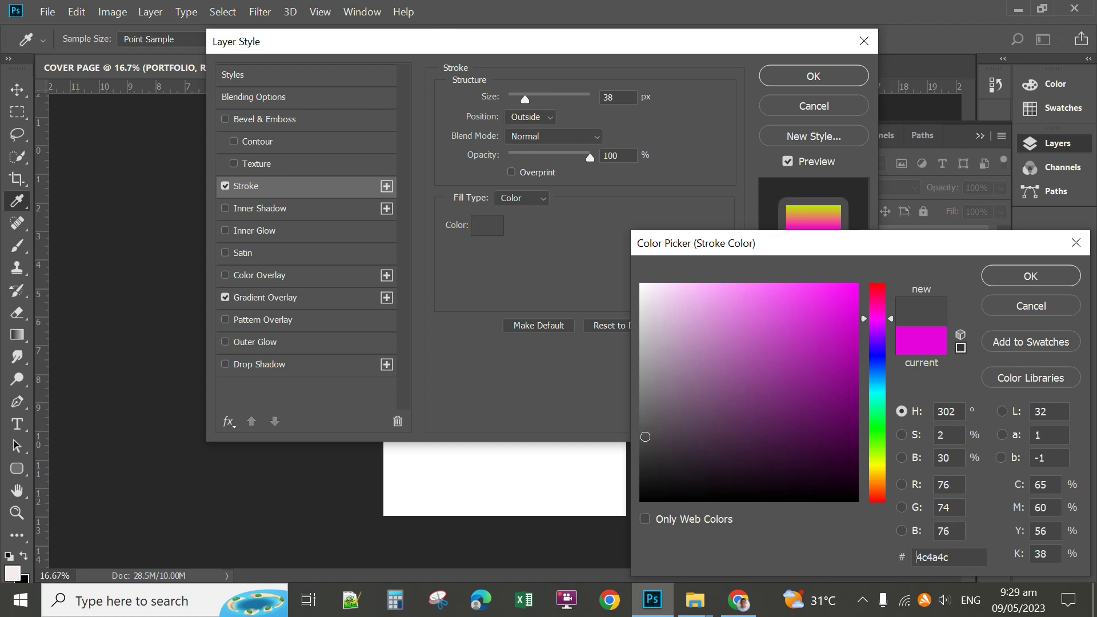
left_click(1029, 279)
left_click(804, 76)
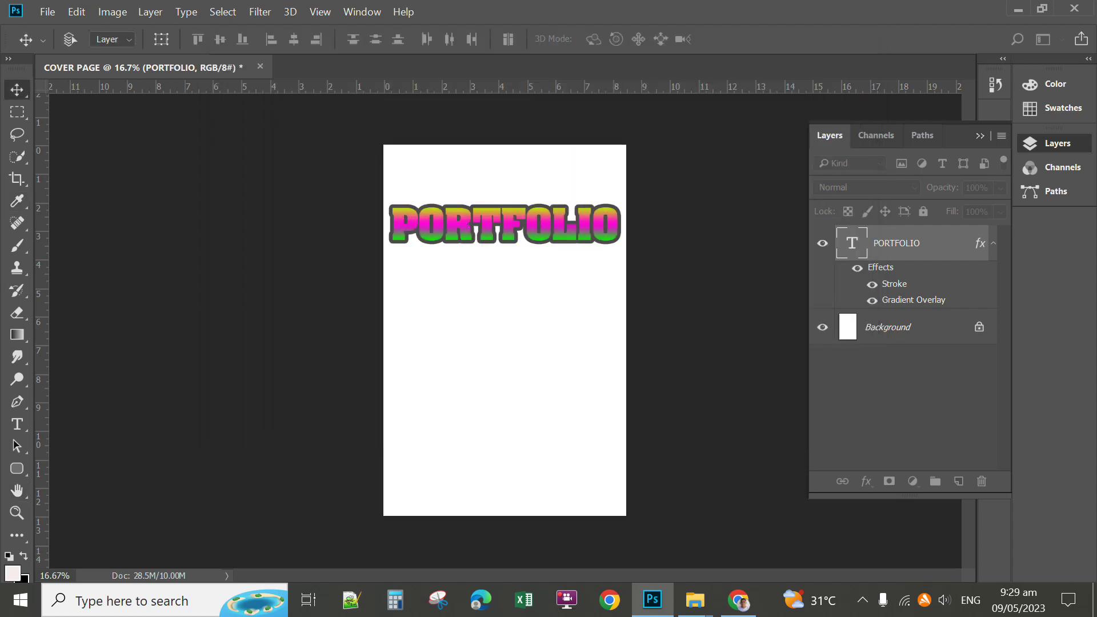
left_click_drag(526, 224, 526, 270)
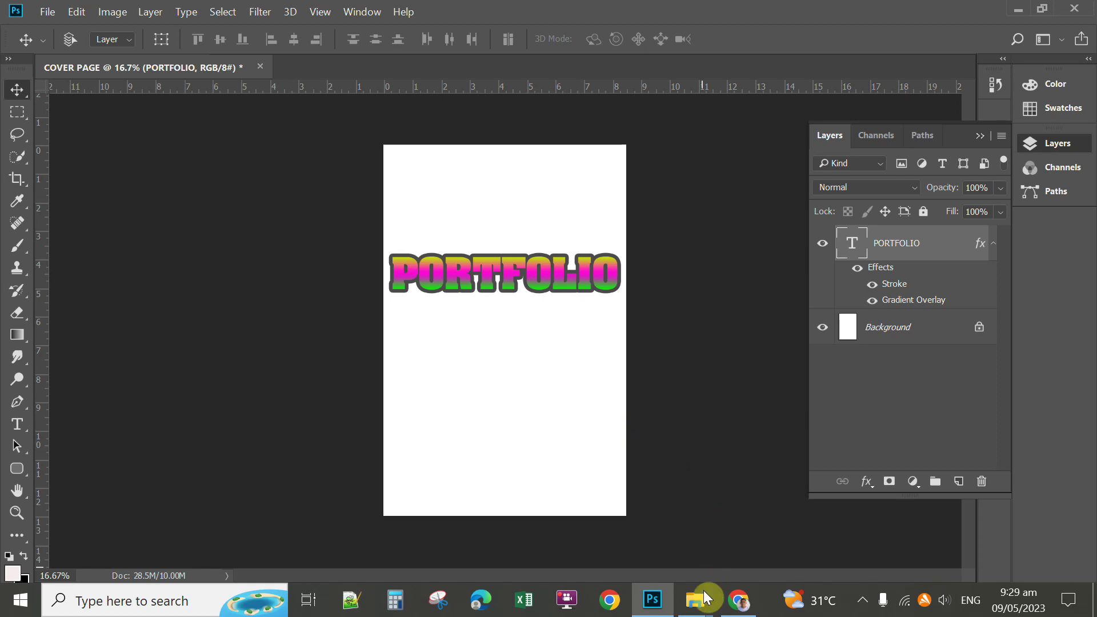
Place background.jpg from the pics folder into the cover page, aligned with the page's upper edge across its full width
mouse_move(702, 603)
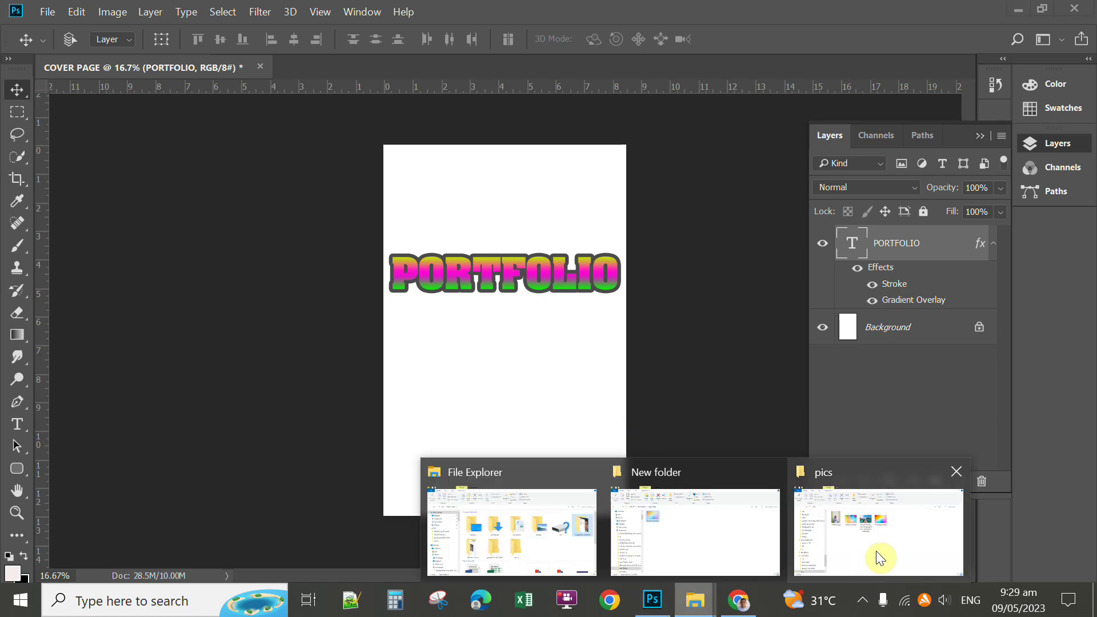
left_click(878, 520)
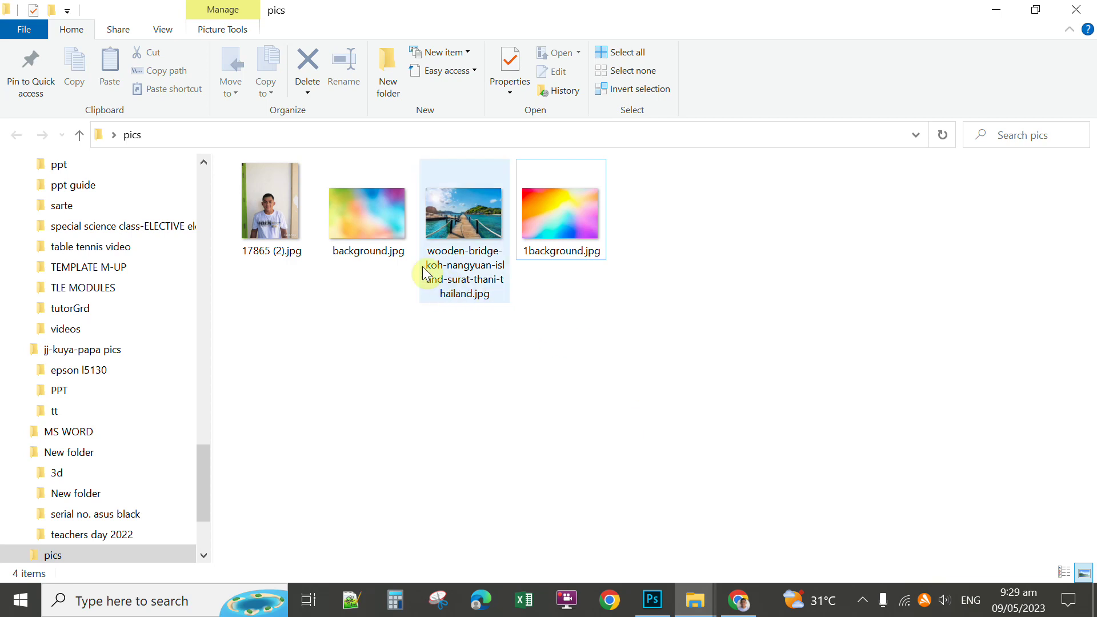
left_click(380, 240)
left_click_drag(362, 211, 654, 606)
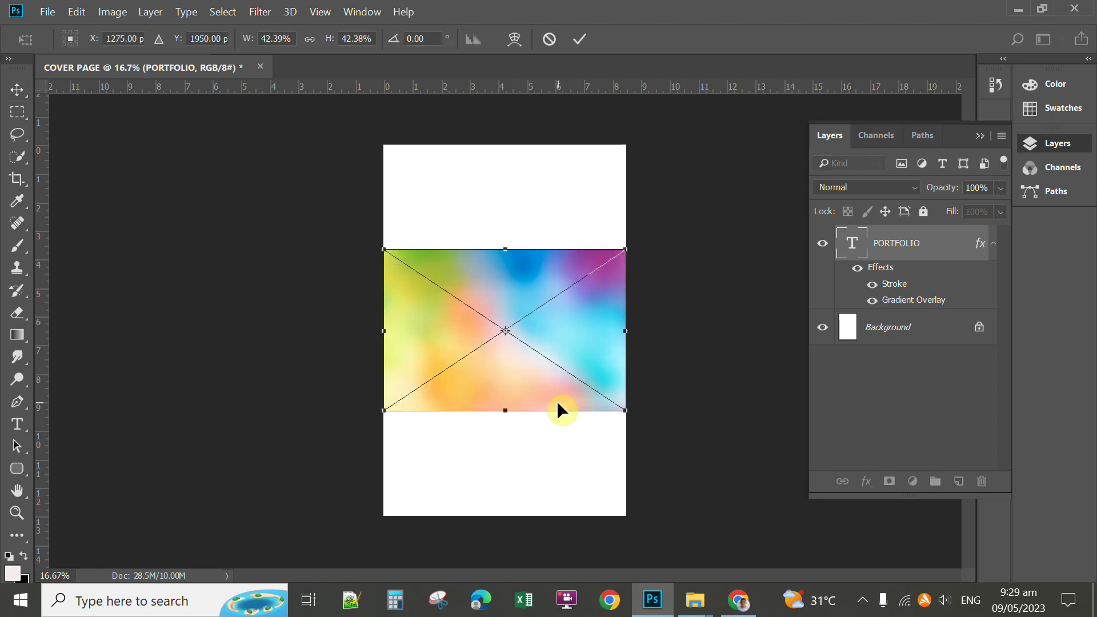
left_click_drag(550, 330, 546, 233)
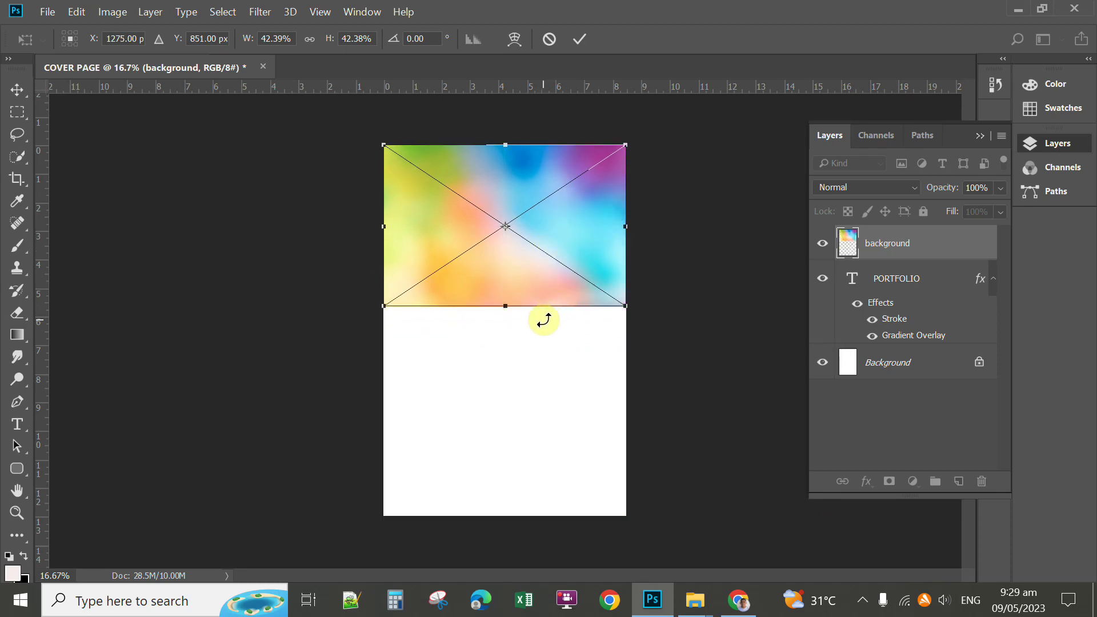
left_click(580, 39)
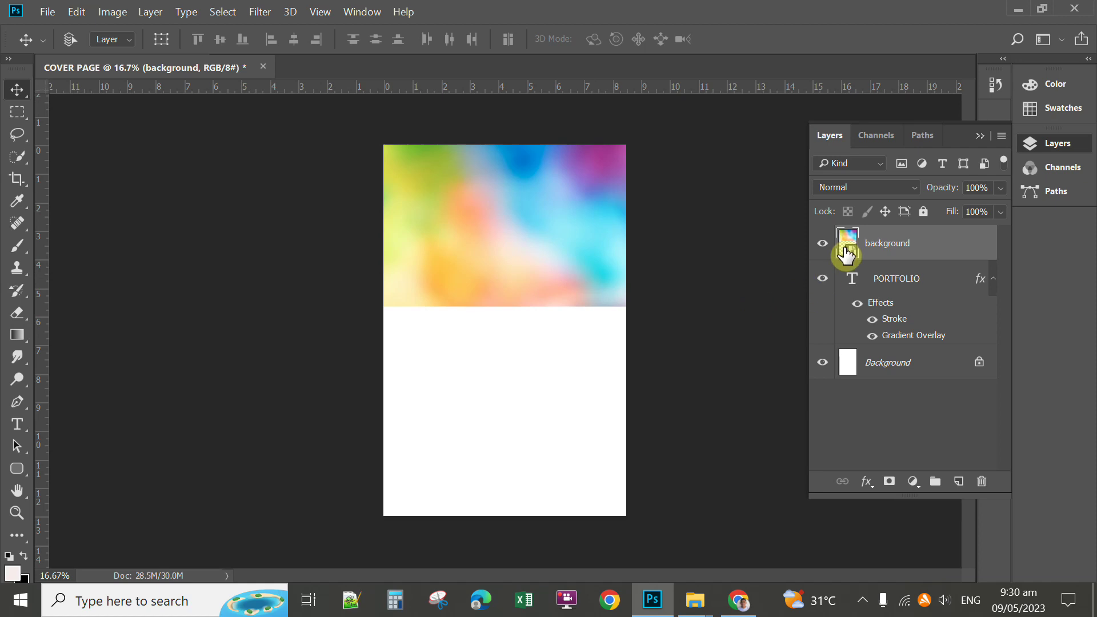
Move the background picture's layer below the PORTFOLIO text and place the wooden-bridge-koh-nangyuan picture from the pics folder above it
left_click_drag(846, 256, 846, 340)
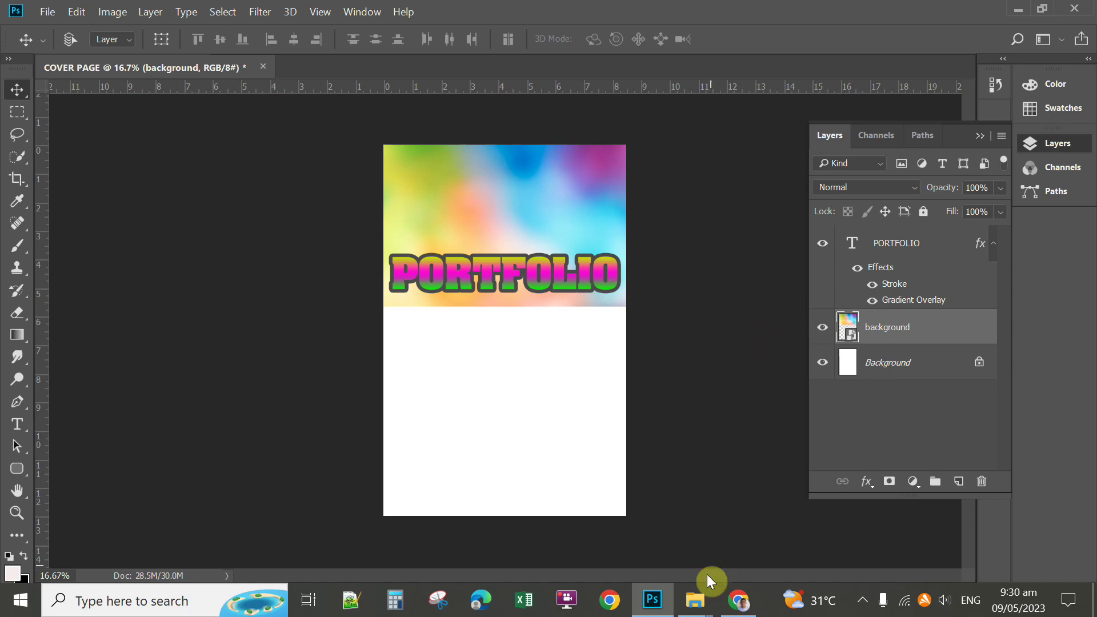
left_click(863, 532)
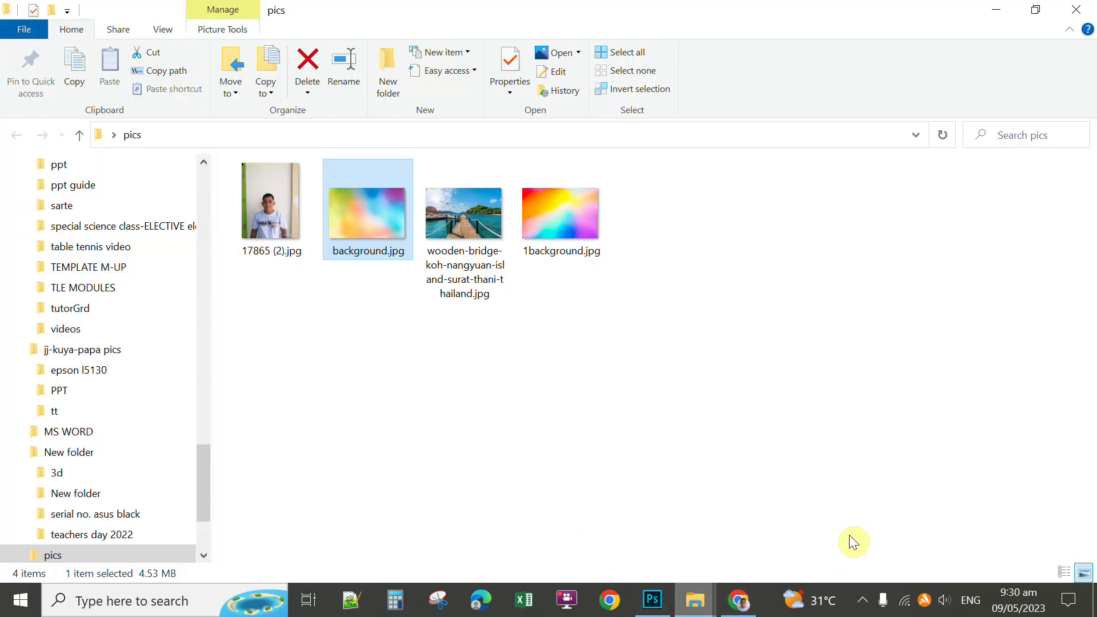
left_click(463, 215)
left_click_drag(463, 215, 531, 384)
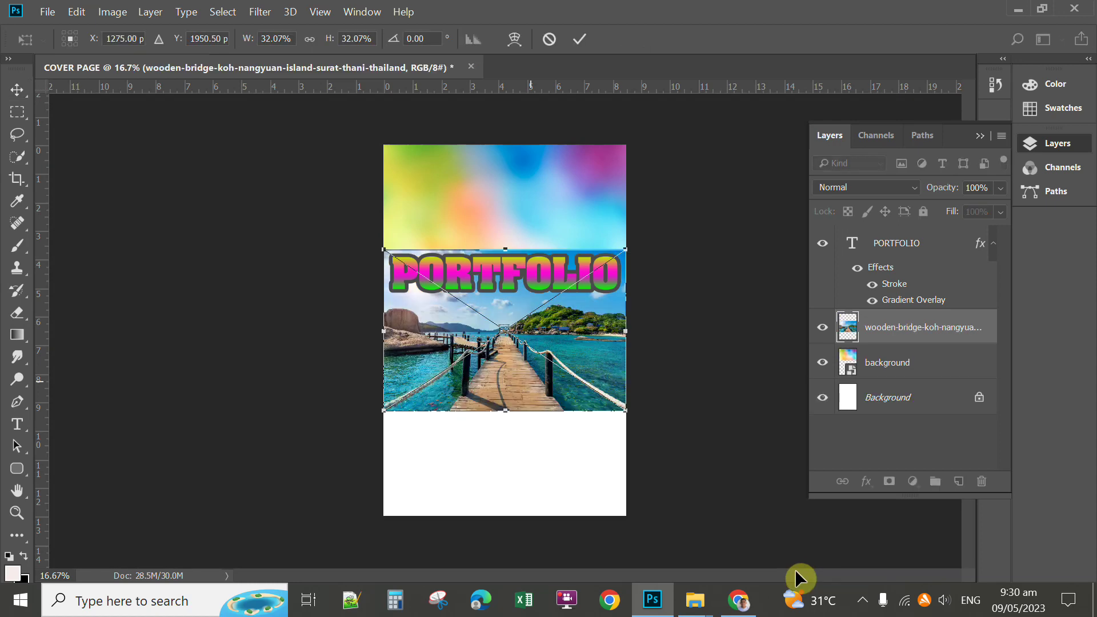
Enlarge the placed wooden-bridge picture to about 42.3% and position it flush with the page's lower edge
left_click_drag(558, 312, 560, 364)
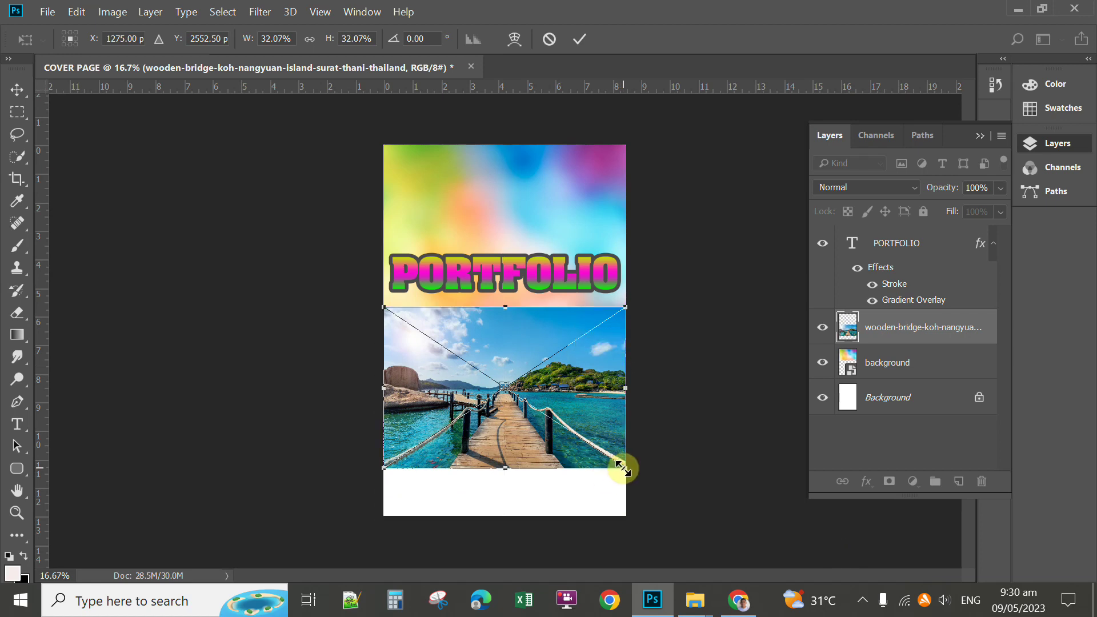
left_click_drag(622, 470, 638, 527)
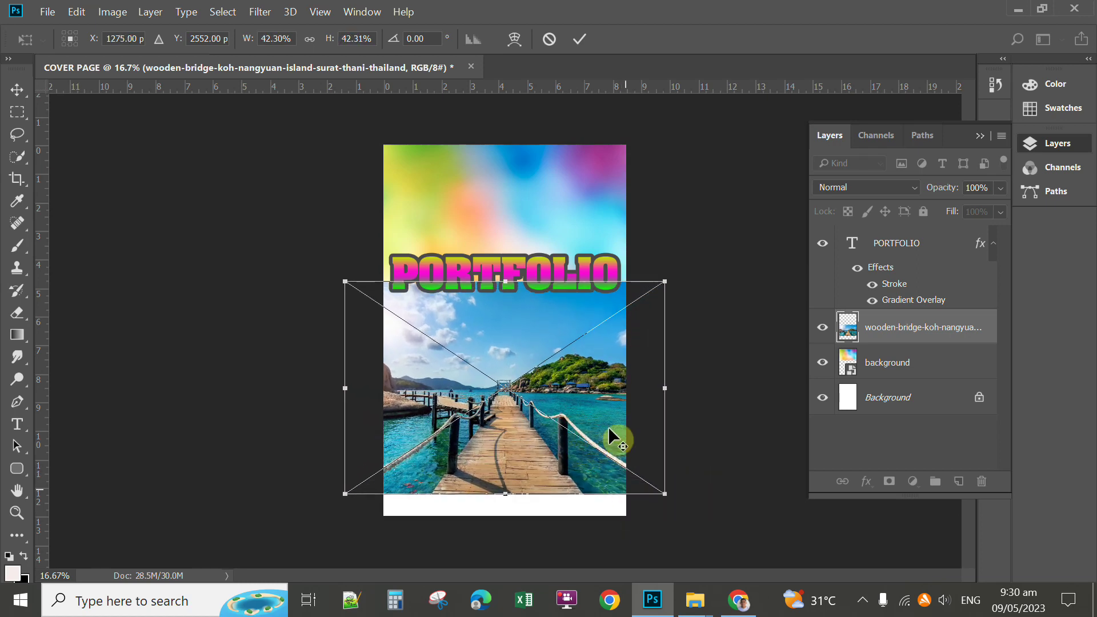
left_click_drag(589, 379, 588, 400)
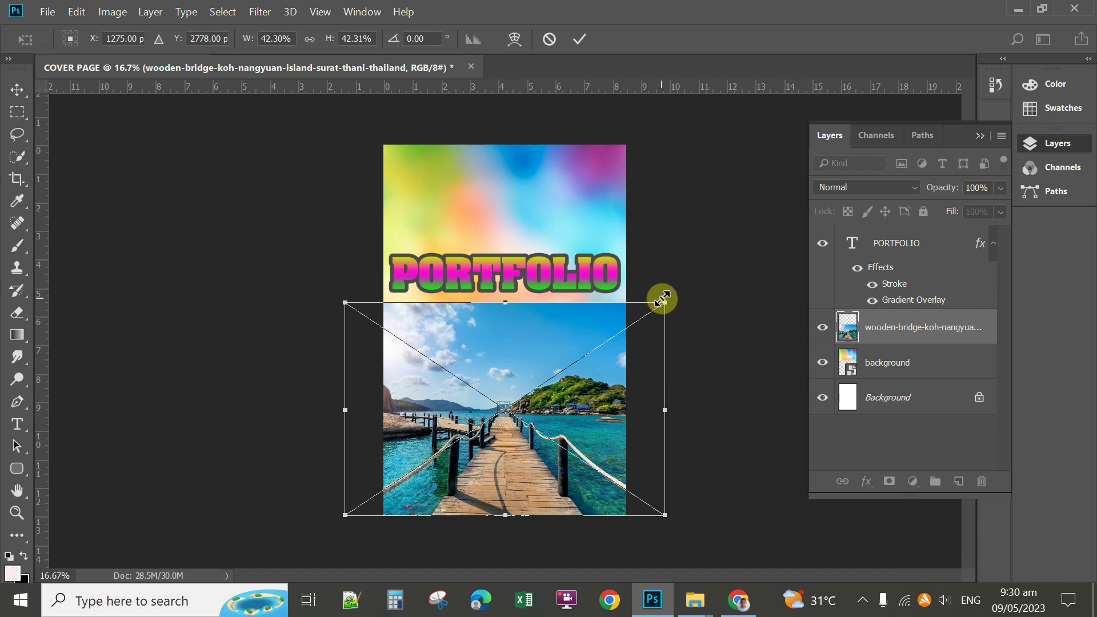
key("Return")
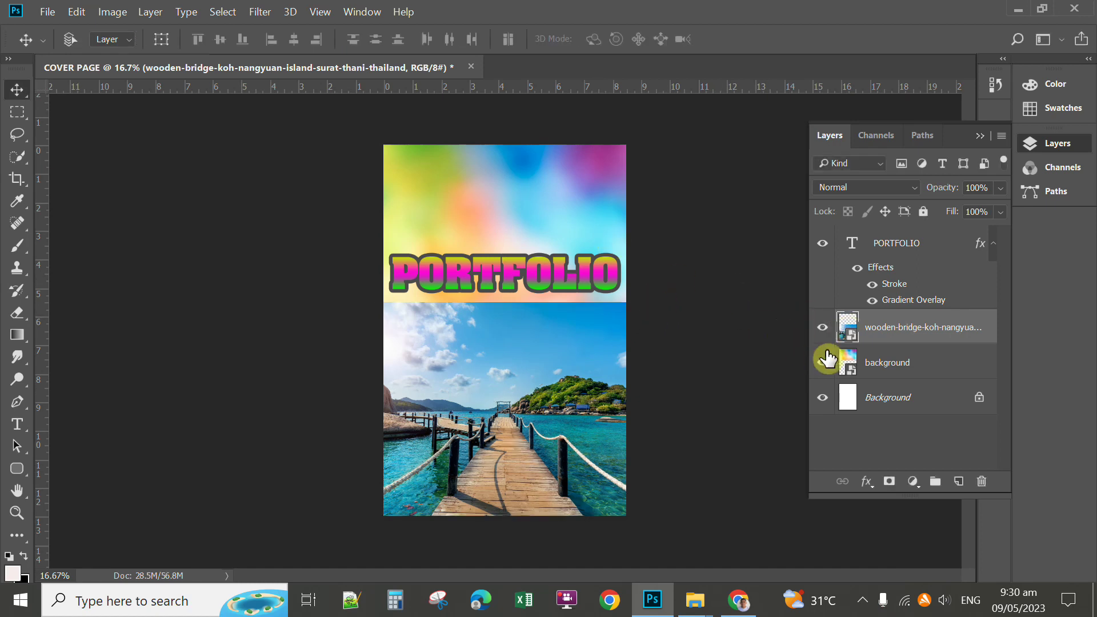
Stretch the background picture's height to about 97% so it reaches the page's lower edge
left_click(844, 362)
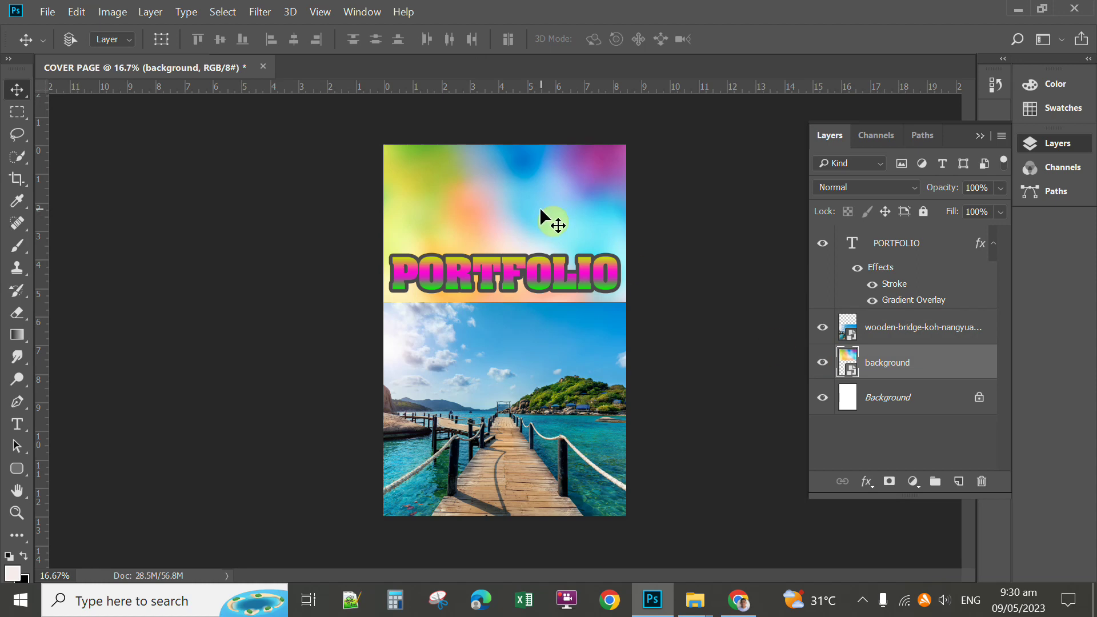
key("ctrl+t")
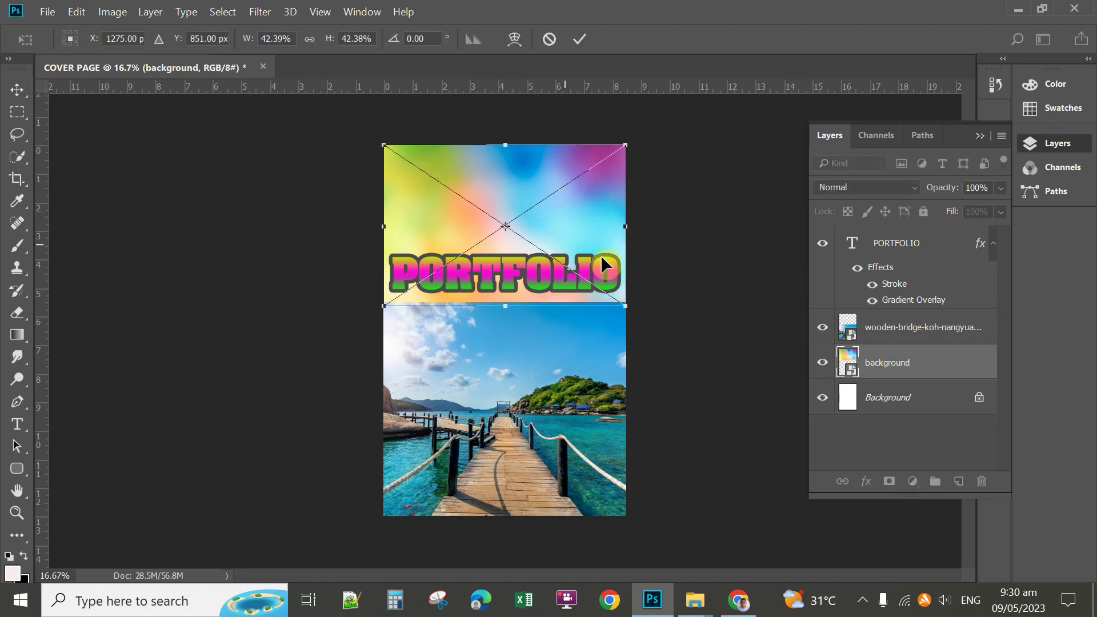
left_click_drag(505, 306, 507, 523)
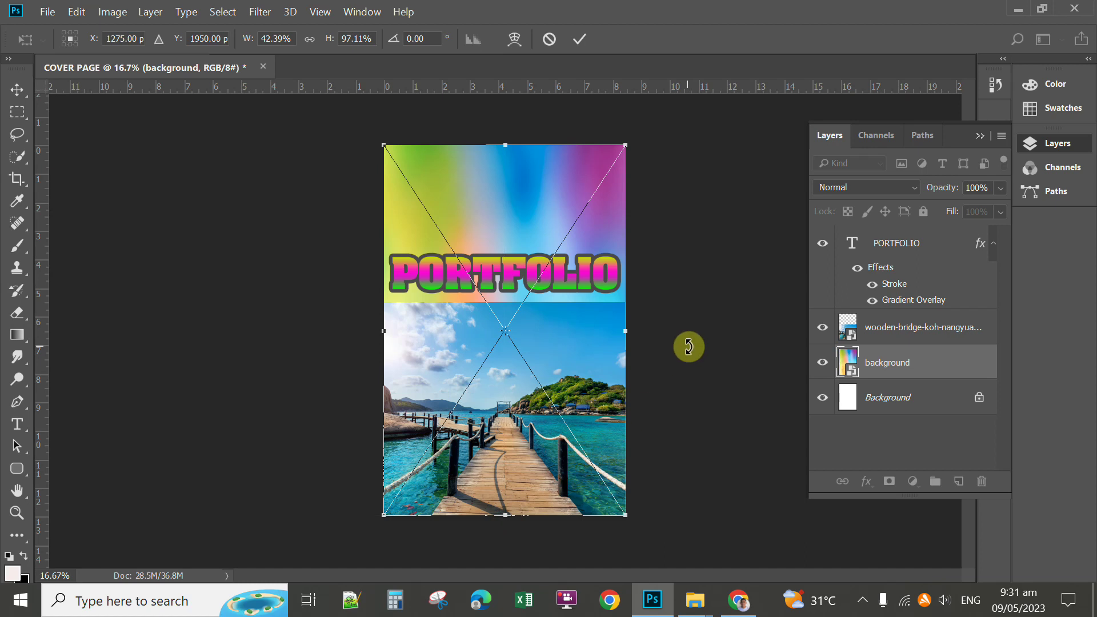
key("Return")
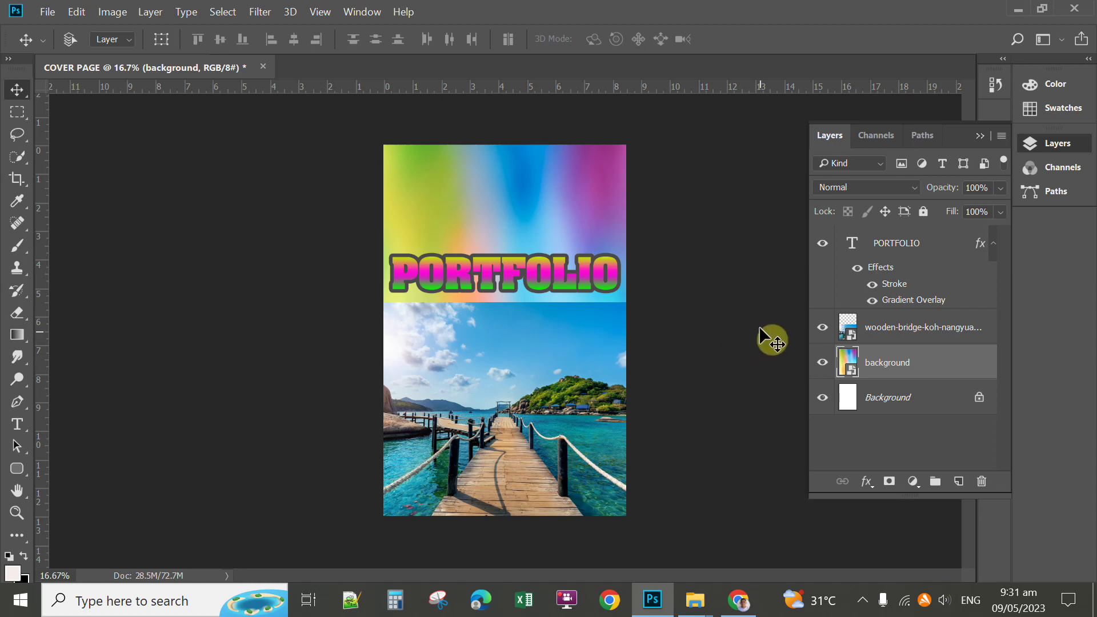
Choose the Eraser tool for the wooden-bridge layer and rasterize that layer
left_click(857, 330)
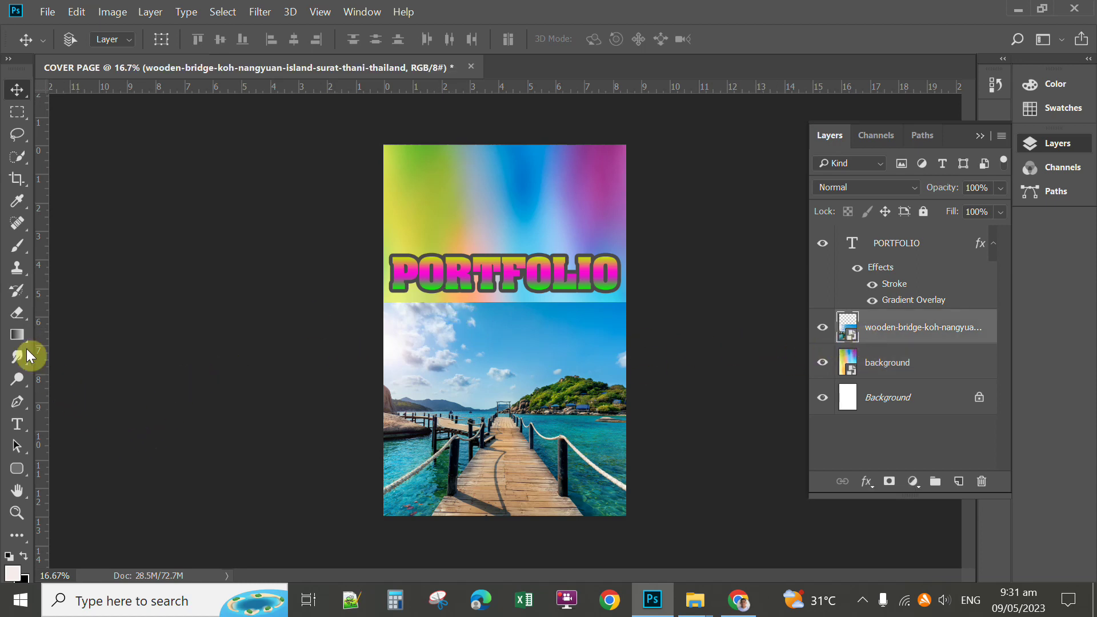
left_click(17, 313)
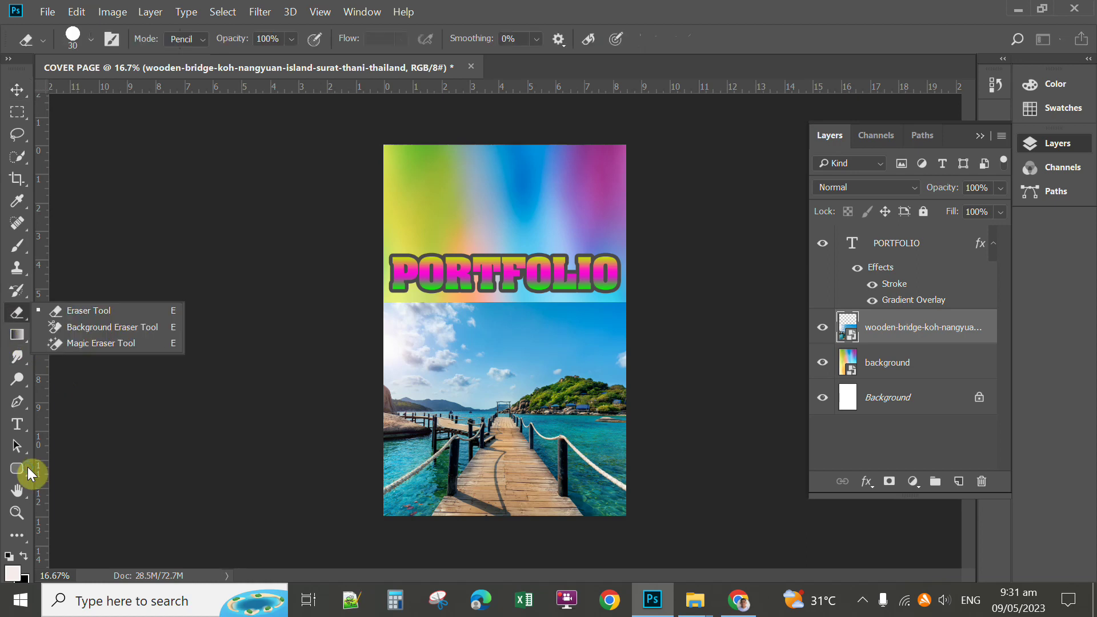
left_click(91, 311)
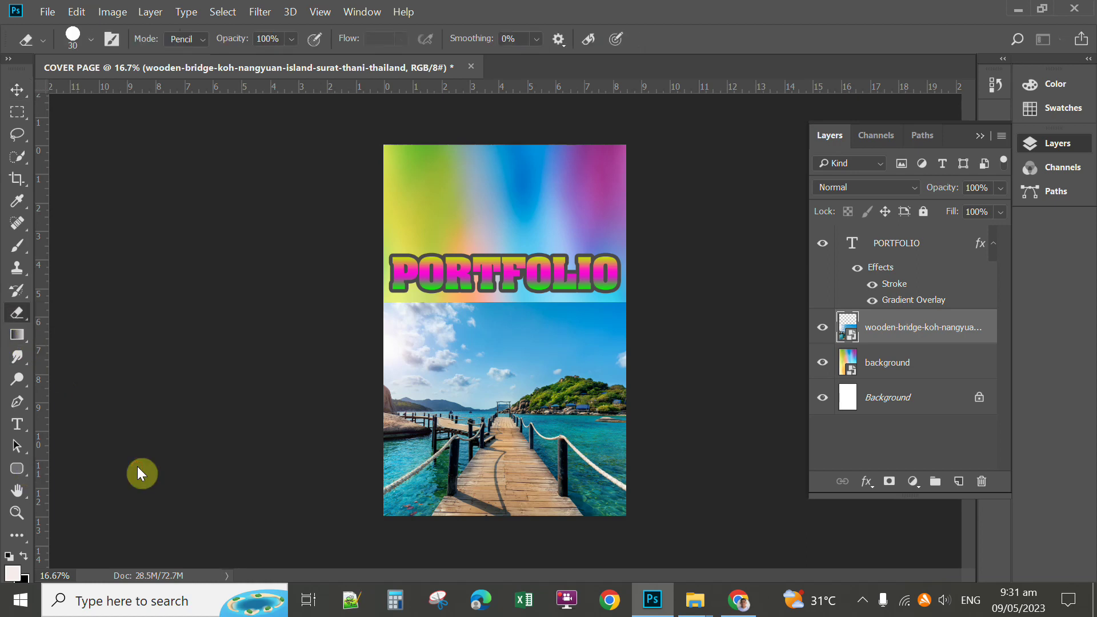
right_click(880, 330)
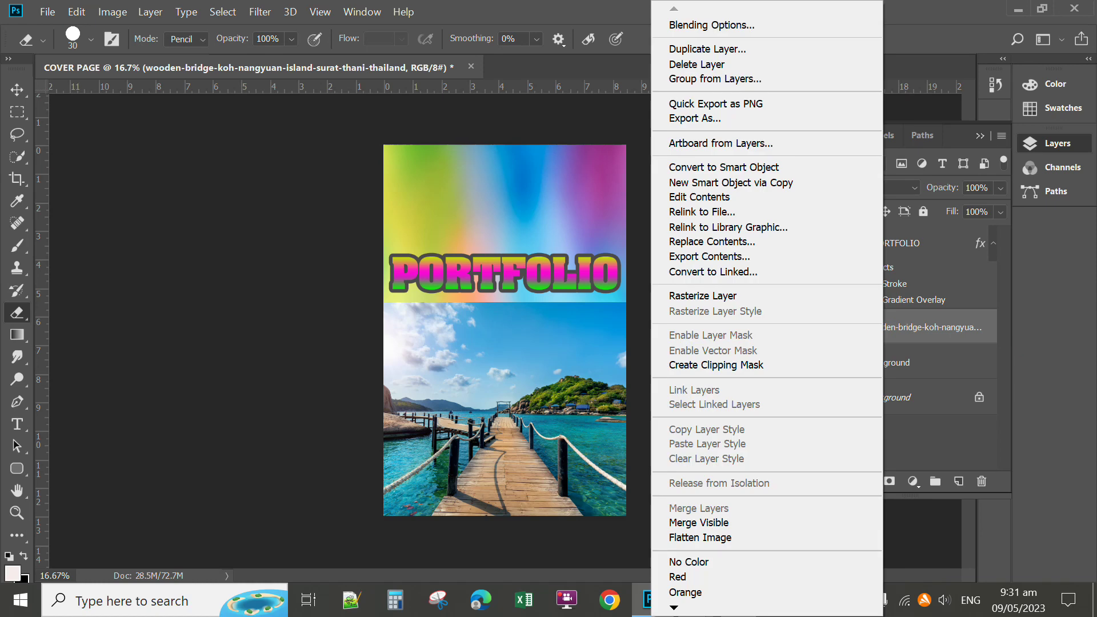
left_click(749, 296)
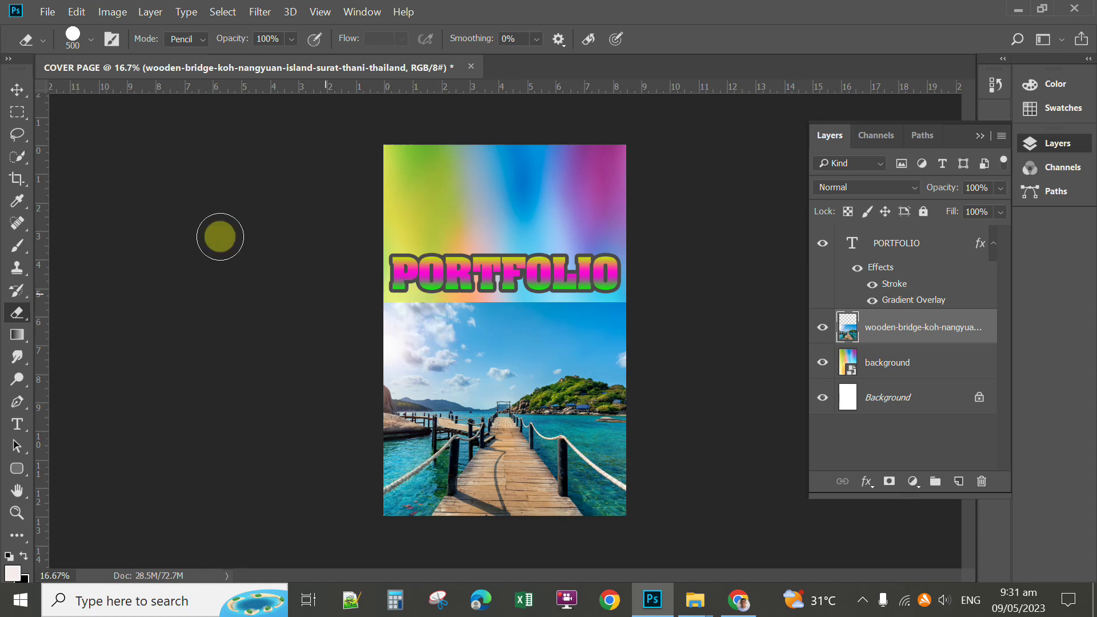
Erase the upper strip of the wooden-bridge picture across the page's width with a 250 px eraser brush at 0% hardness
left_click(91, 37)
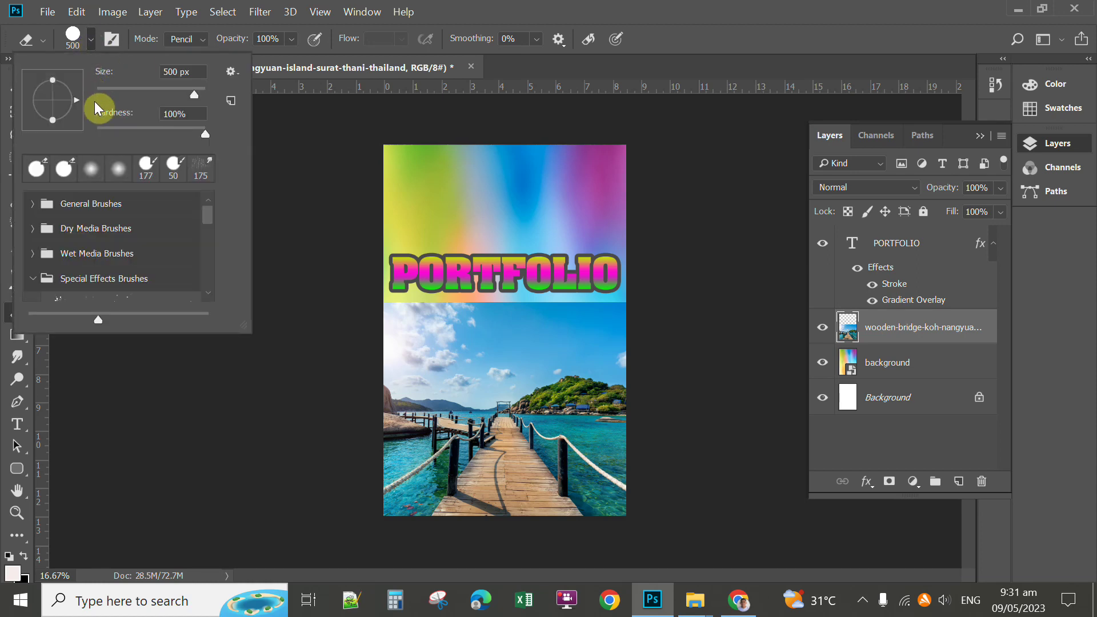
left_click(91, 171)
key("Return")
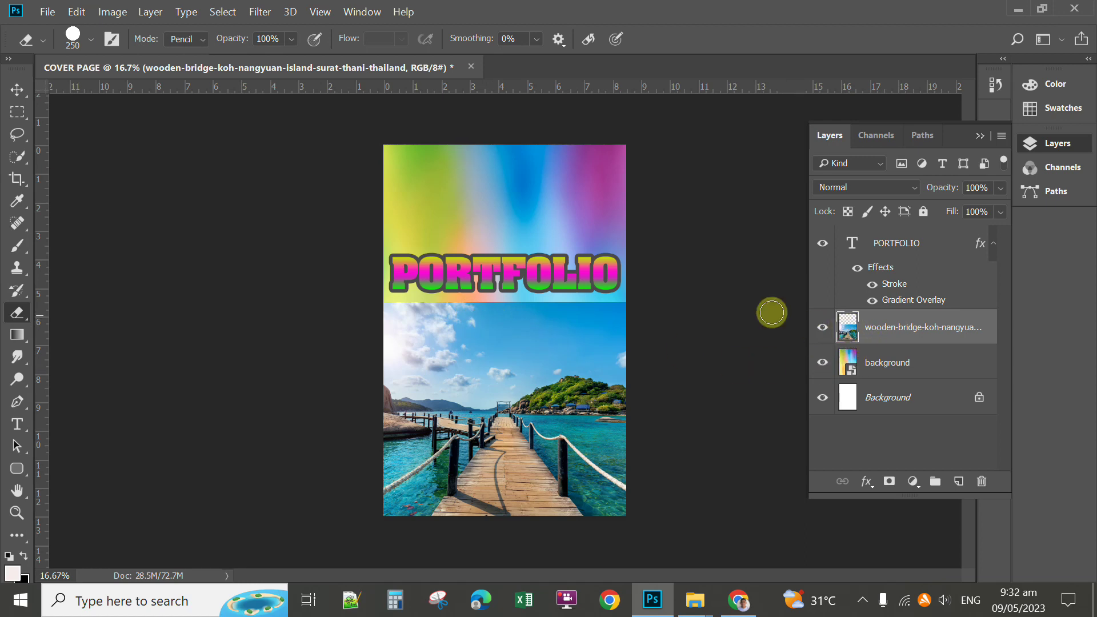
mouse_move(555, 315)
left_mouse_down()
mouse_move(409, 314)
mouse_move(417, 321)
left_mouse_up()
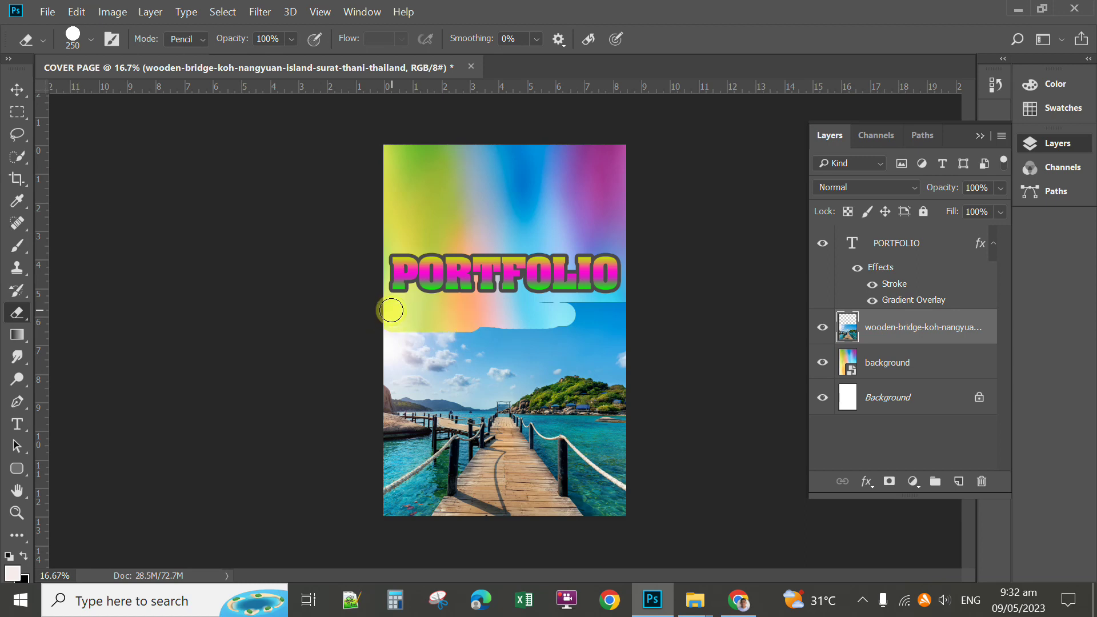
left_click(92, 39)
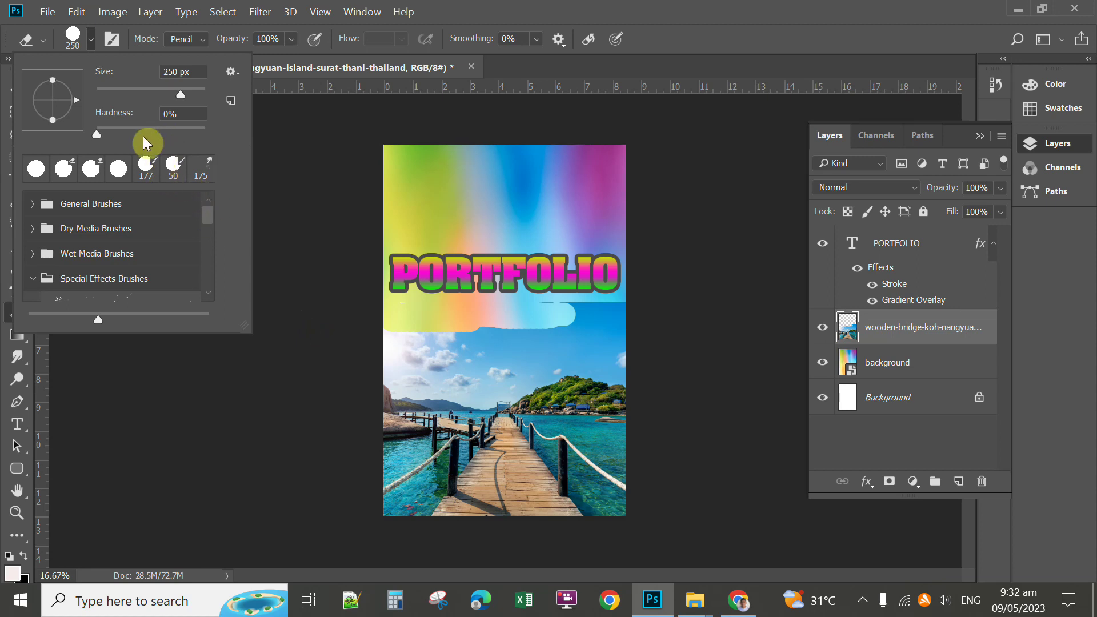
left_click(95, 137)
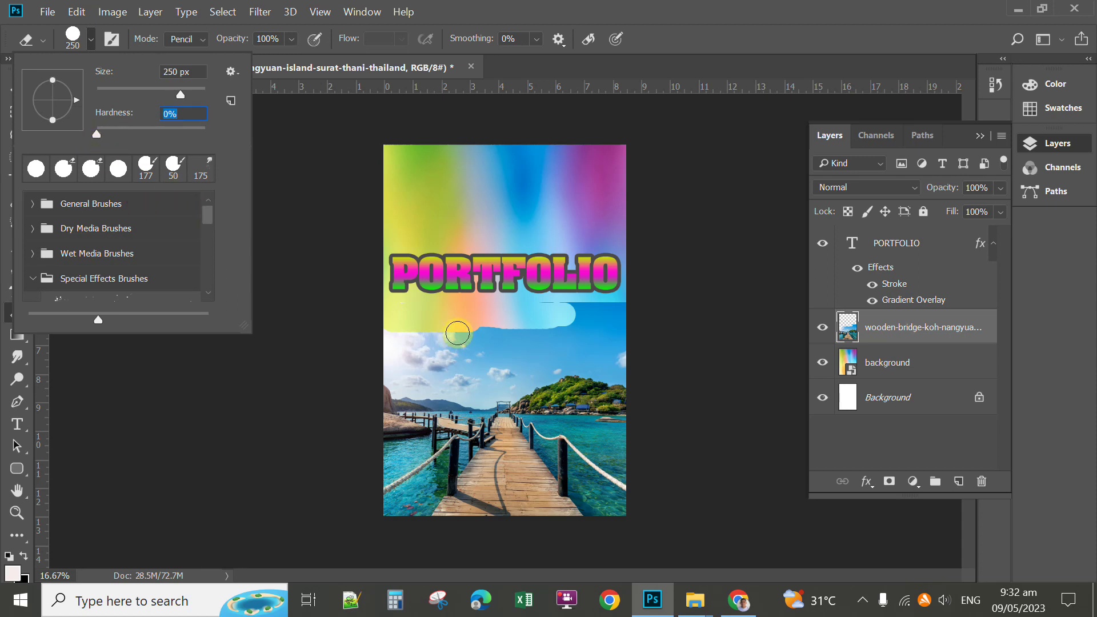
mouse_move(480, 318)
left_mouse_down()
mouse_move(651, 311)
mouse_move(480, 318)
mouse_move(629, 320)
mouse_move(553, 318)
left_mouse_up()
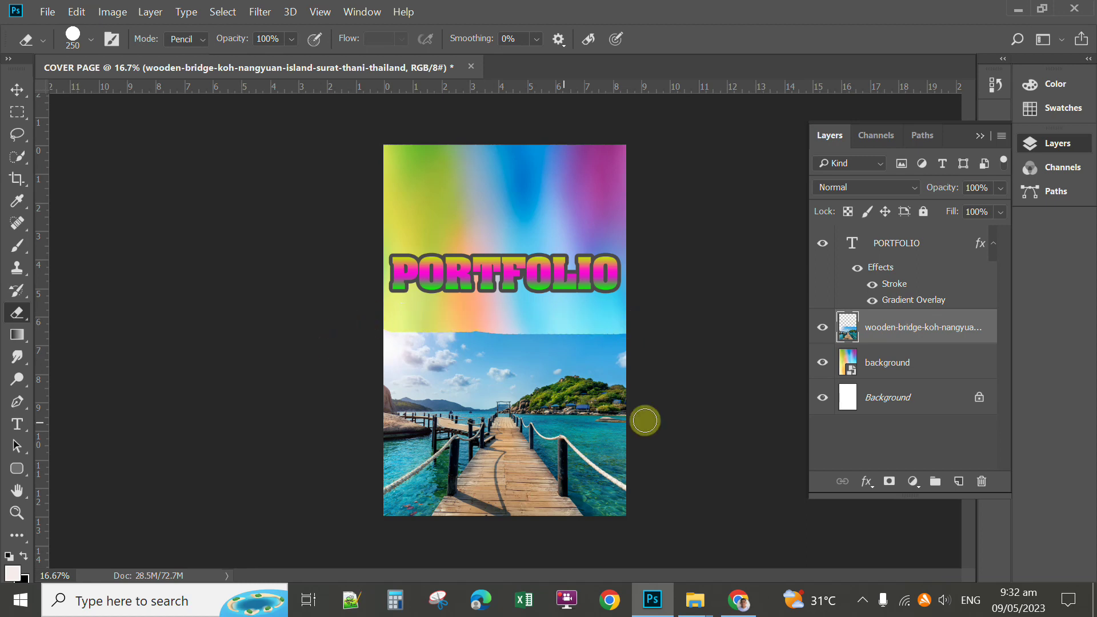
Place 17865 (2).jpg from the pics folder, scale it to about 68% and move it down below the PORTFOLIO title
mouse_move(691, 603)
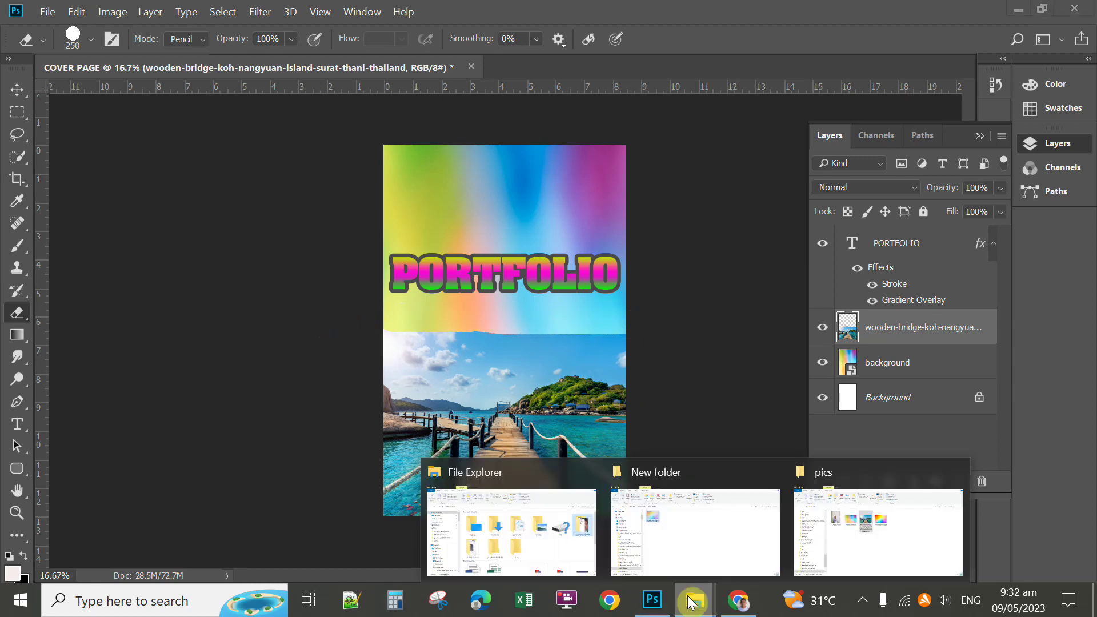
left_click(838, 534)
left_click(681, 539)
left_click_drag(266, 235, 527, 388)
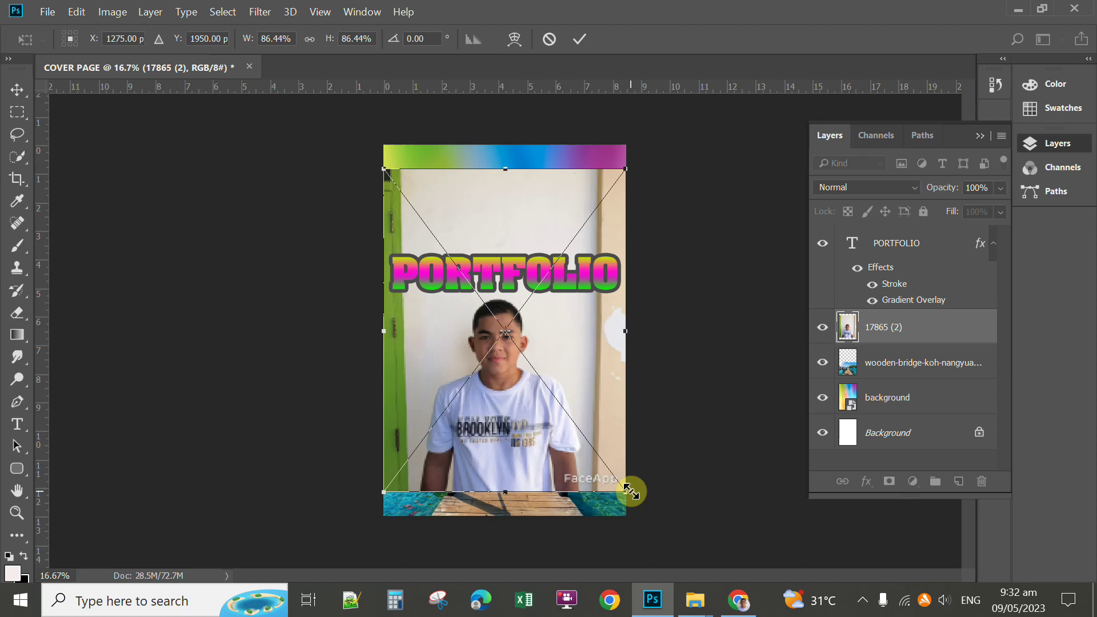
left_click_drag(631, 490, 583, 415)
left_click_drag(536, 324, 565, 383)
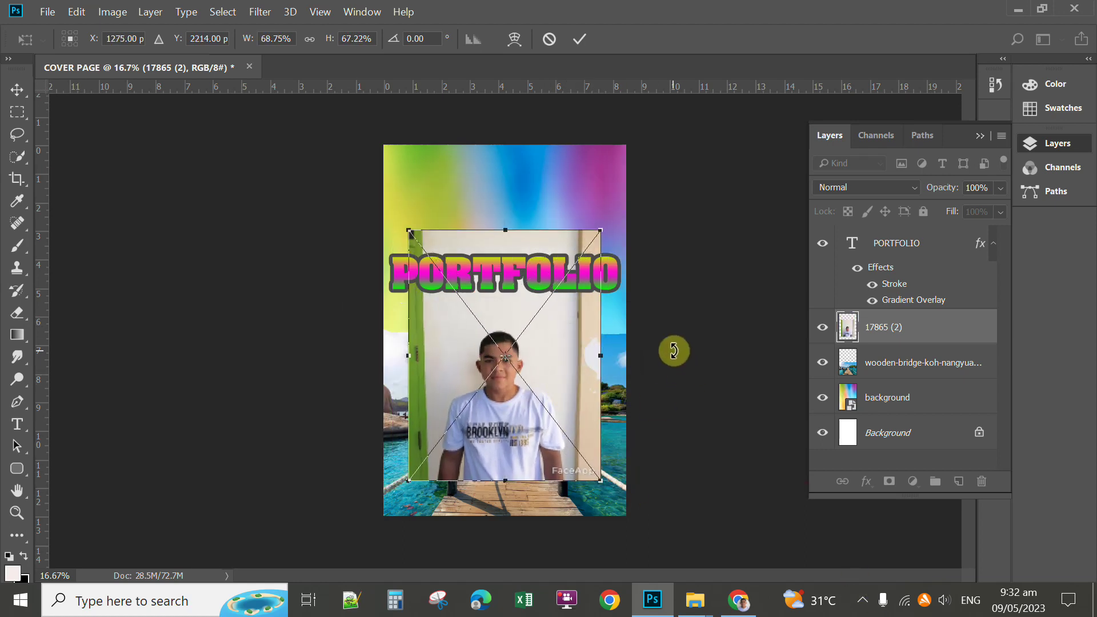
Rasterize the 17865 (2) layer and trim its area above the head and its two side strips using rectangular selections
key("e")
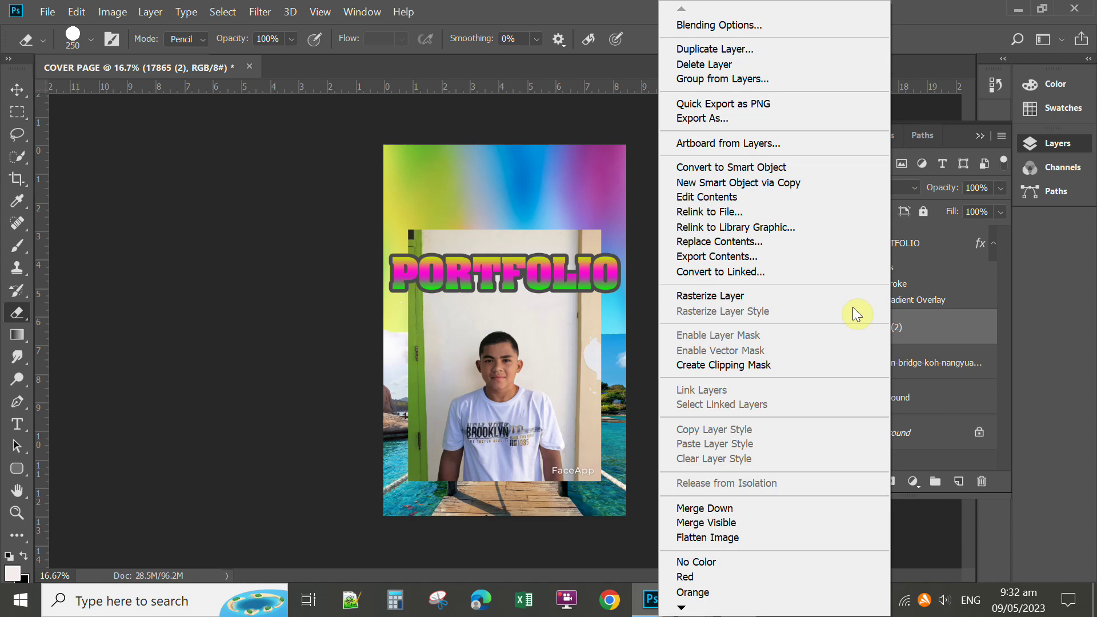
left_click(748, 294)
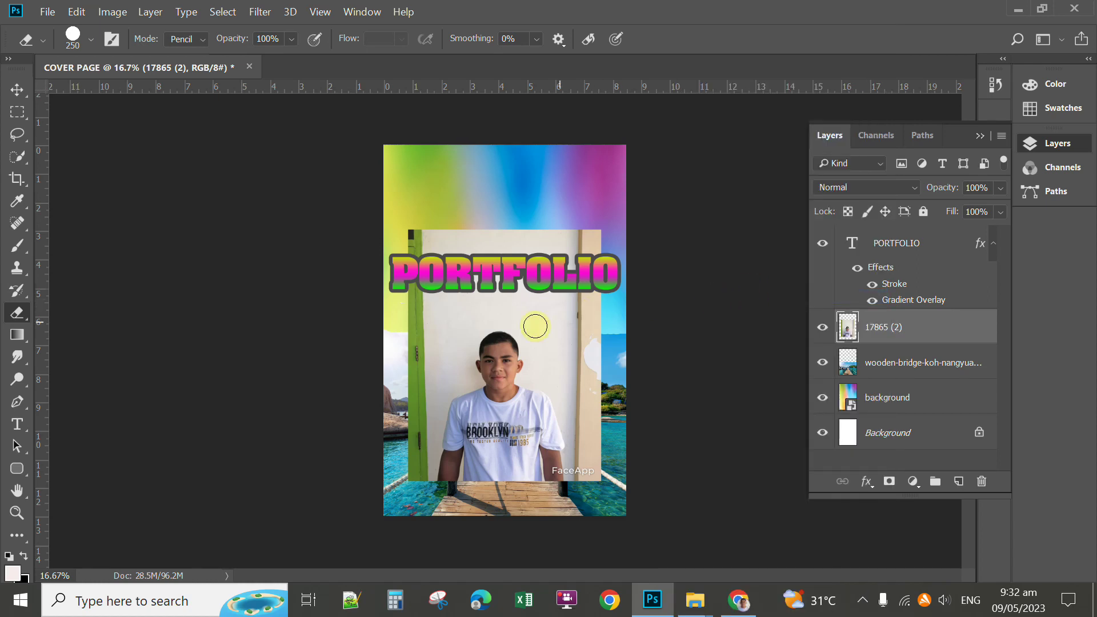
left_click(16, 112)
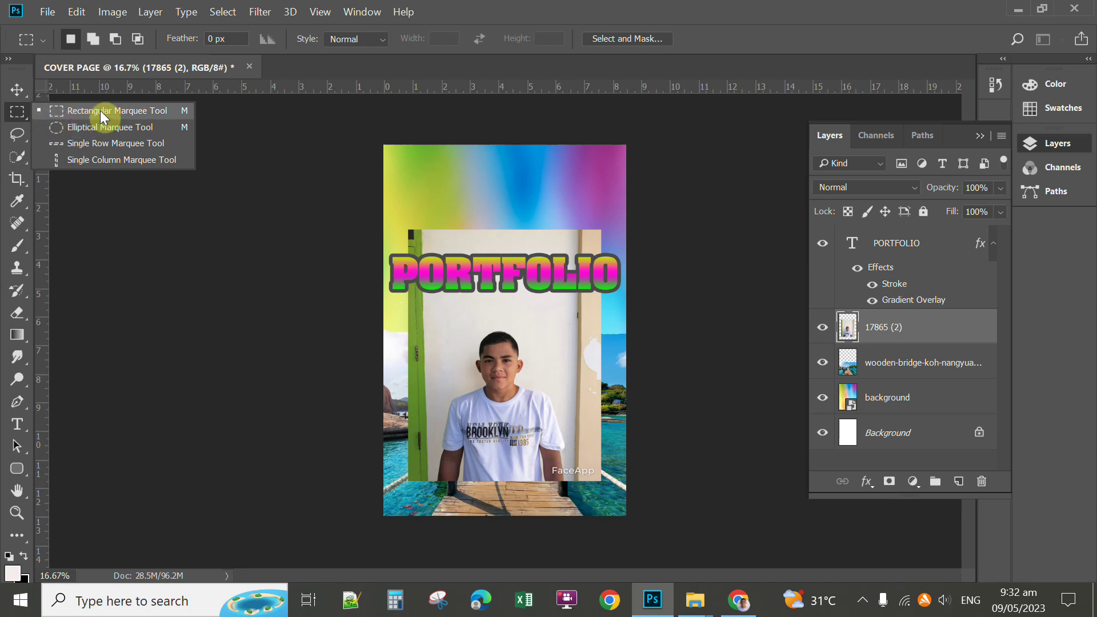
left_click(154, 173)
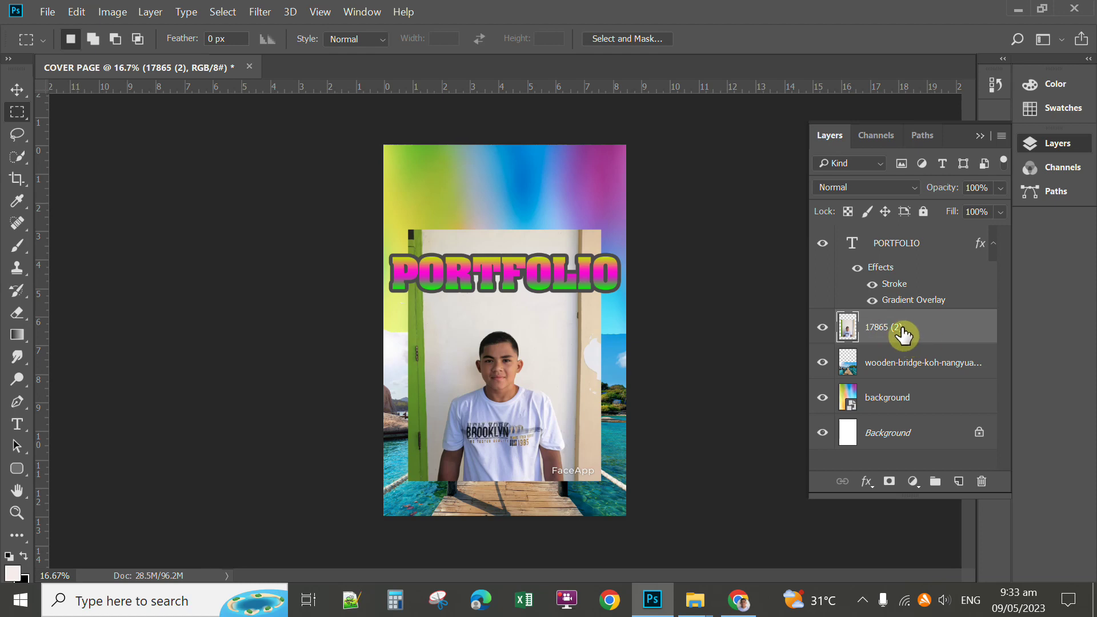
left_click_drag(338, 204, 682, 323)
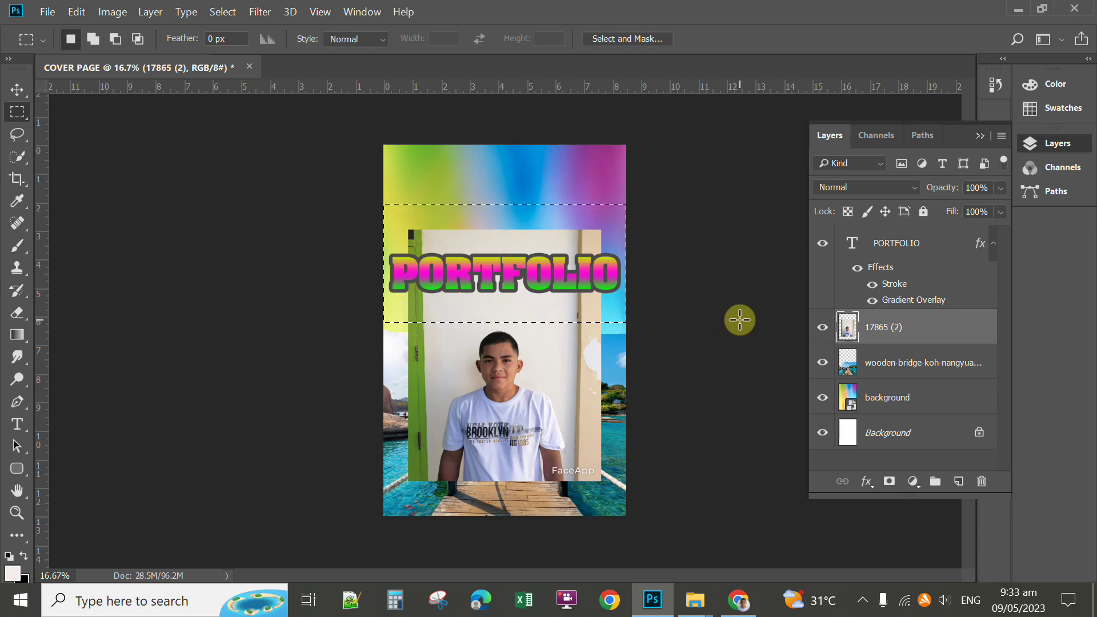
key("Delete")
left_click_drag(343, 293, 438, 509)
key("Delete")
left_click_drag(627, 296, 568, 507)
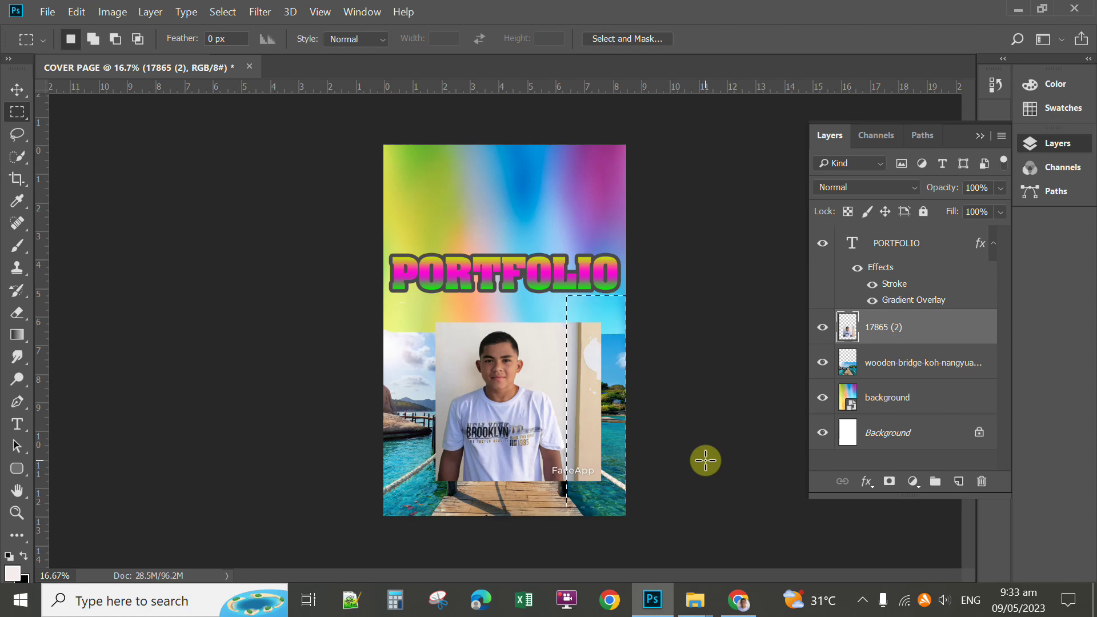
key("Delete")
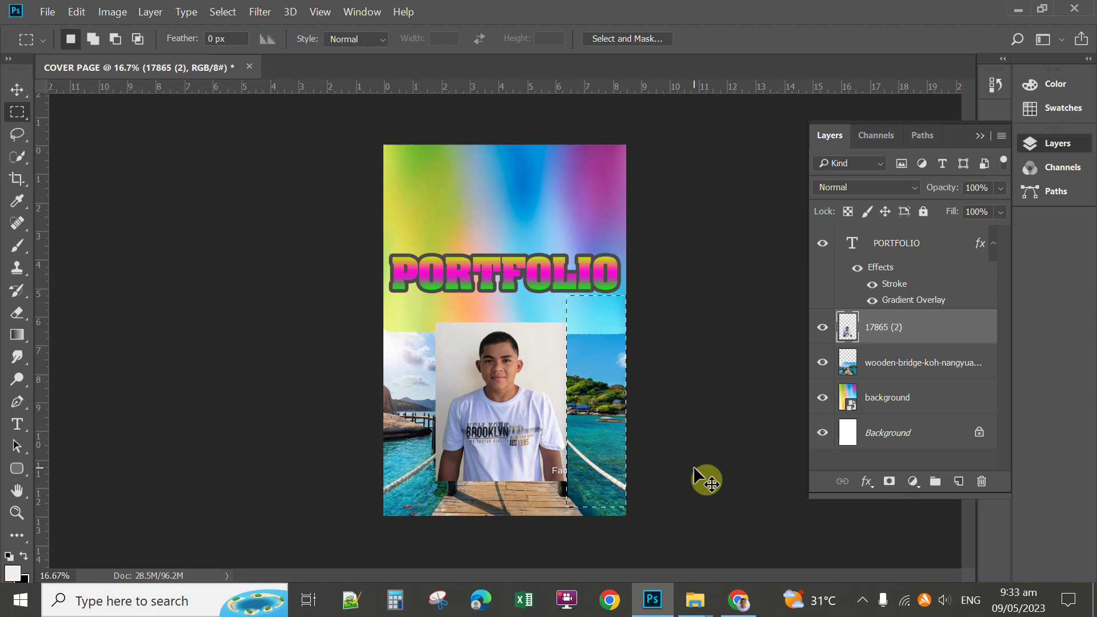
key("ctrl+d")
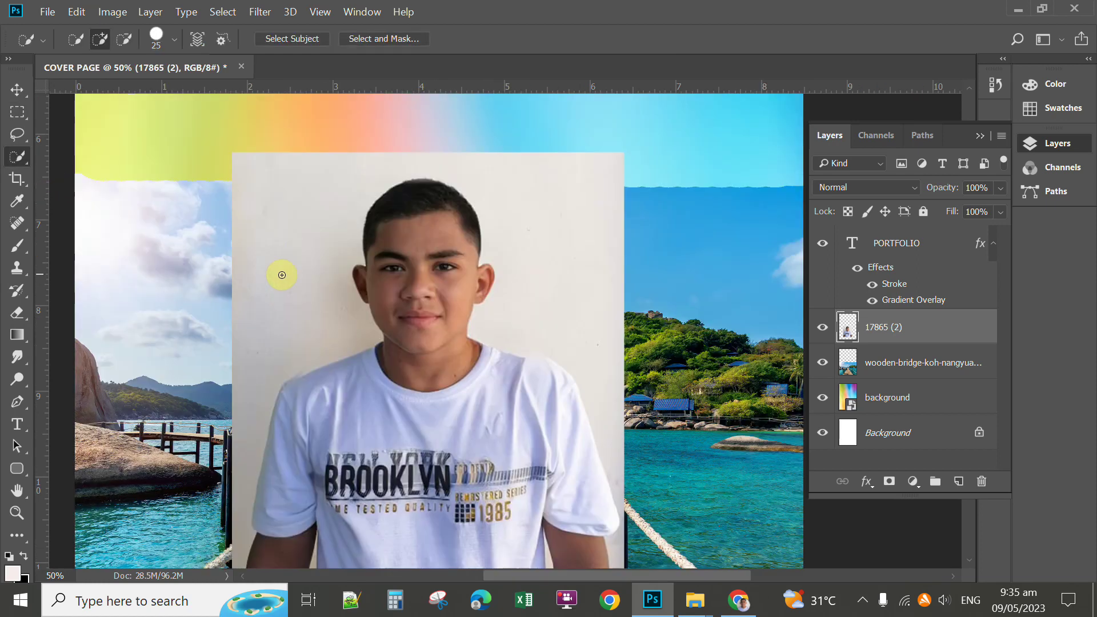
Select the plain wall around the student on the 17865 (2) layer with the 25 px Quick Selection tool
right_click(17, 156)
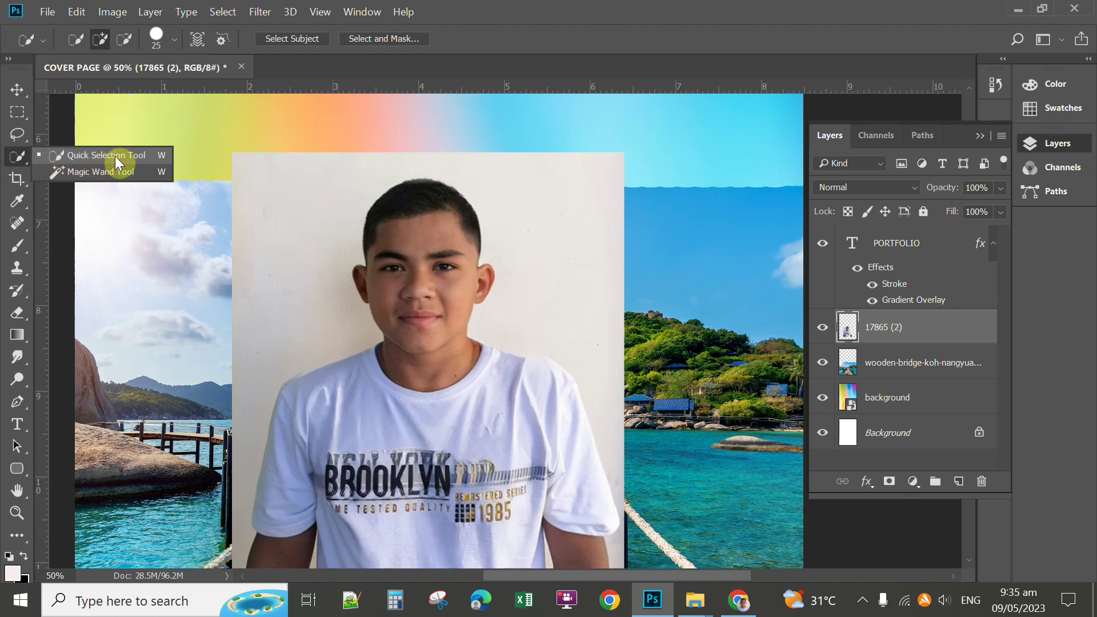
left_click(173, 235)
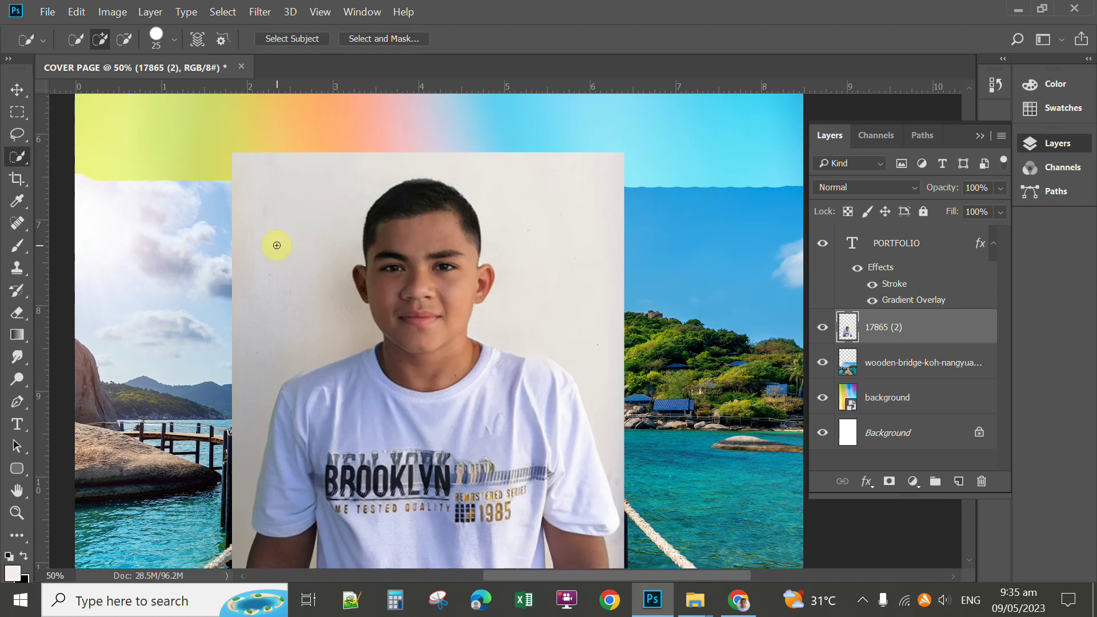
left_click_drag(293, 250, 302, 196)
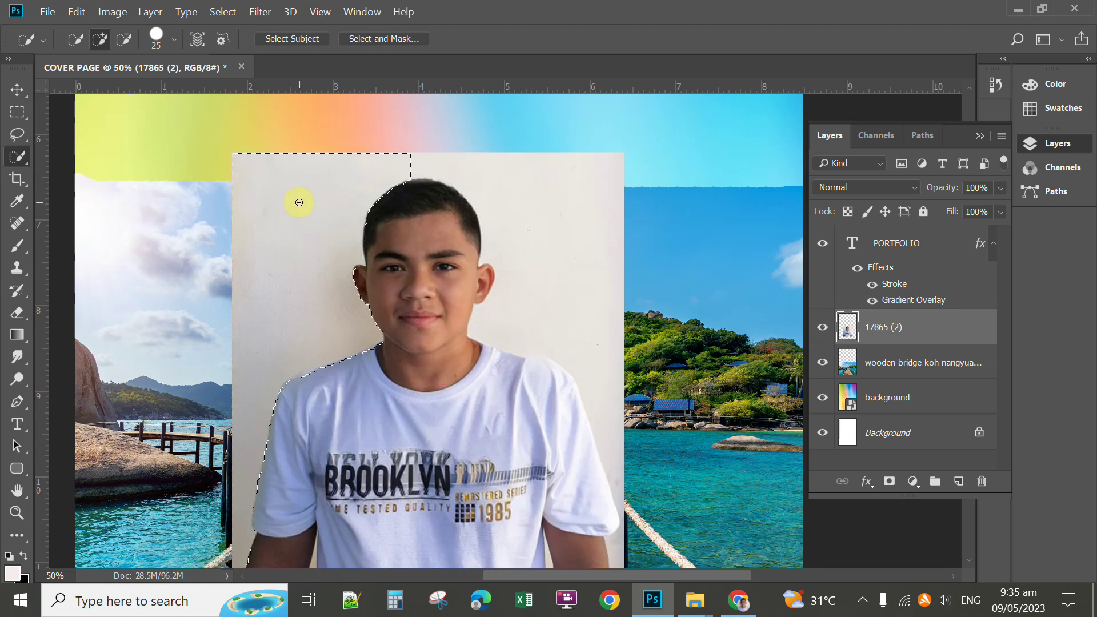
left_click(431, 167)
mouse_move(472, 171)
left_mouse_down()
mouse_move(509, 176)
mouse_move(542, 223)
left_mouse_up()
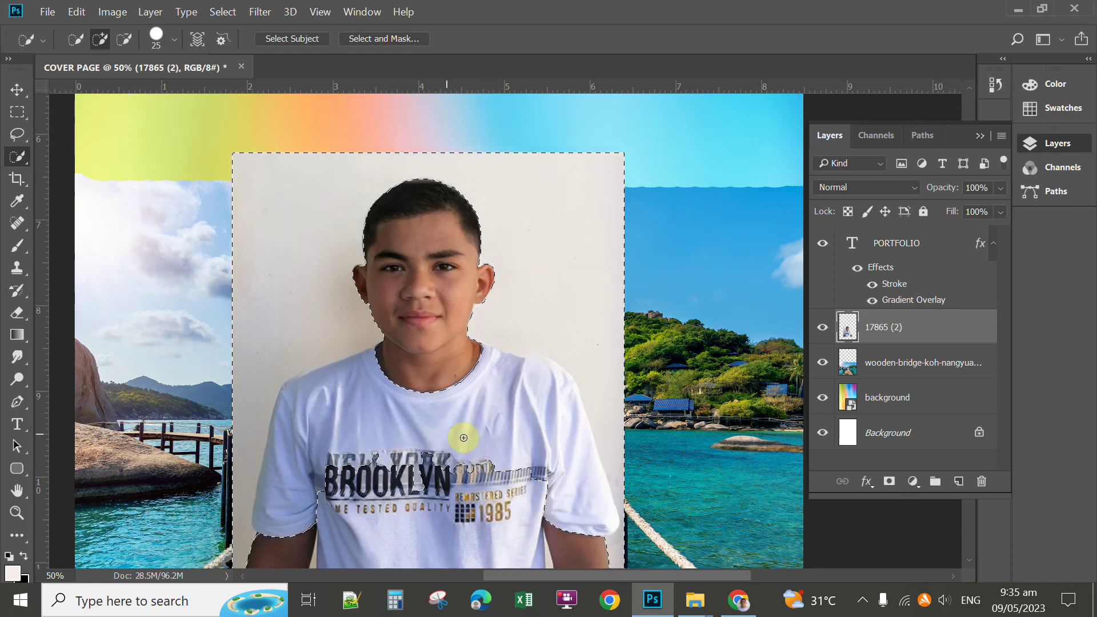
Subtract the white shirt and sleeve from the wall selection, delete the selected wall from the portrait and deselect
left_click(127, 39)
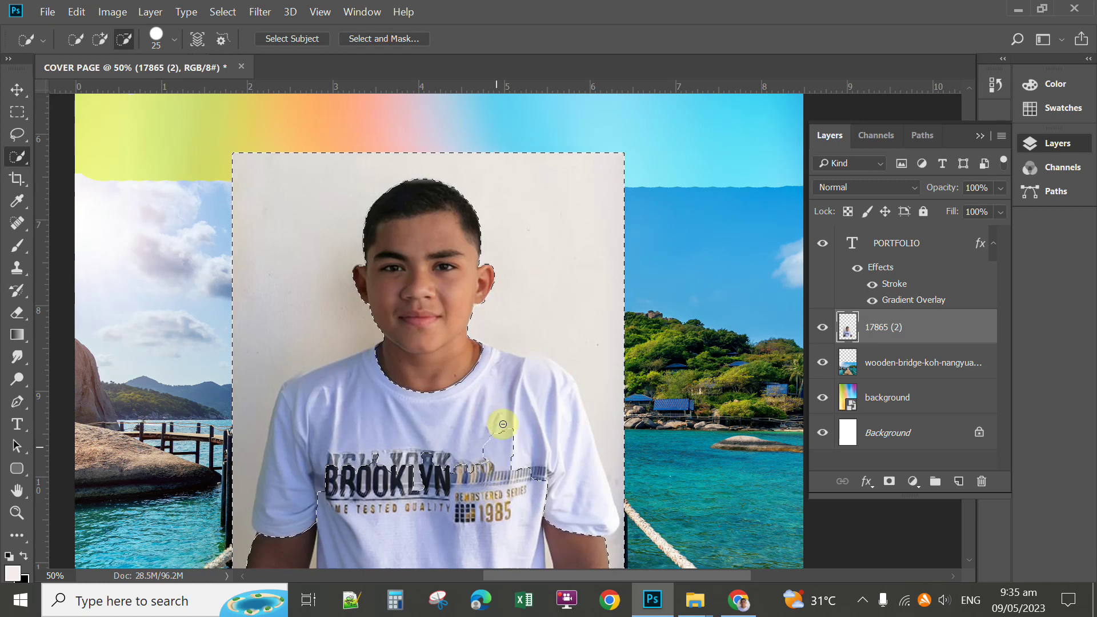
mouse_move(538, 376)
left_mouse_down()
mouse_move(557, 419)
mouse_move(550, 466)
mouse_move(531, 477)
mouse_move(547, 490)
mouse_move(419, 453)
mouse_move(394, 484)
mouse_move(372, 421)
mouse_move(335, 377)
mouse_move(309, 393)
mouse_move(277, 486)
mouse_move(323, 503)
mouse_move(283, 537)
mouse_move(458, 544)
mouse_move(558, 521)
mouse_move(569, 551)
mouse_move(601, 541)
left_mouse_up()
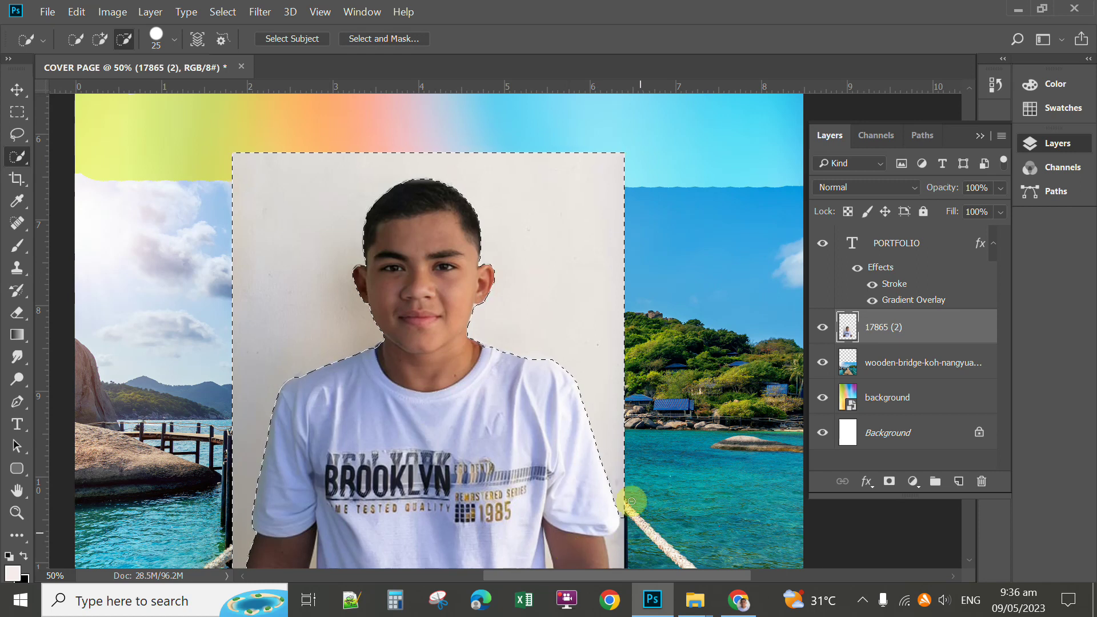
mouse_move(616, 446)
left_mouse_down()
mouse_move(599, 489)
mouse_move(623, 544)
left_mouse_up()
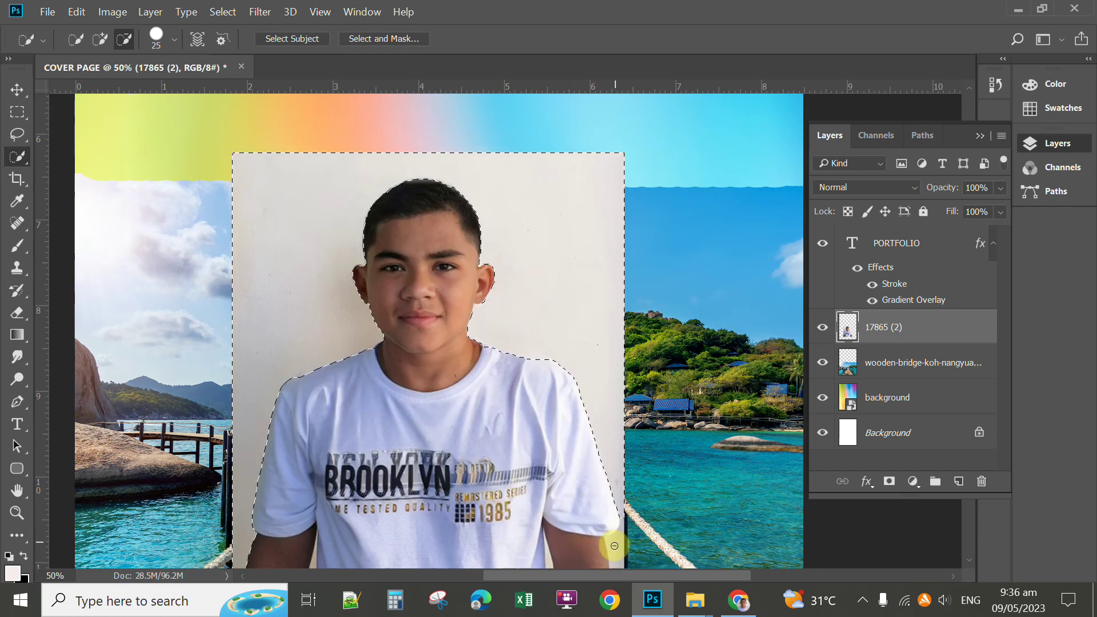
left_click(100, 39)
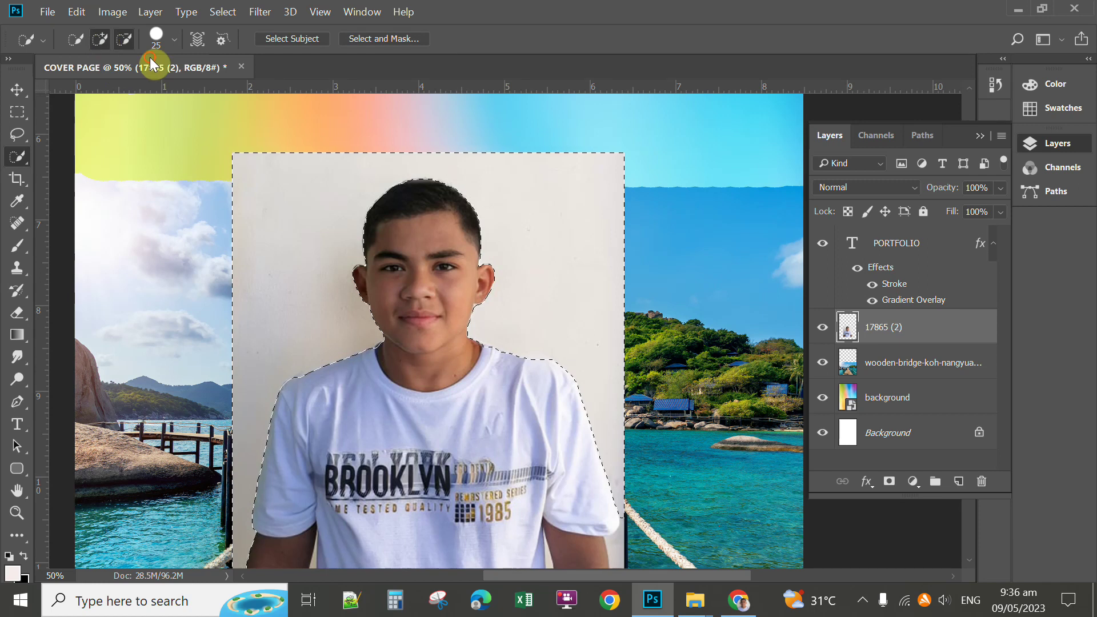
left_click_drag(623, 540, 620, 542)
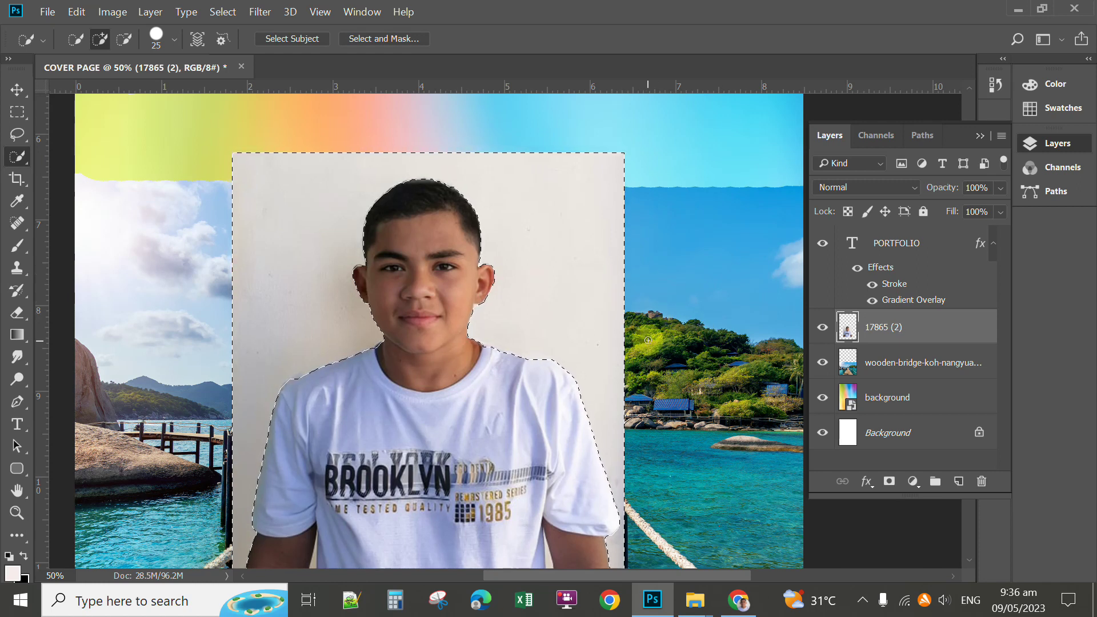
key("Delete")
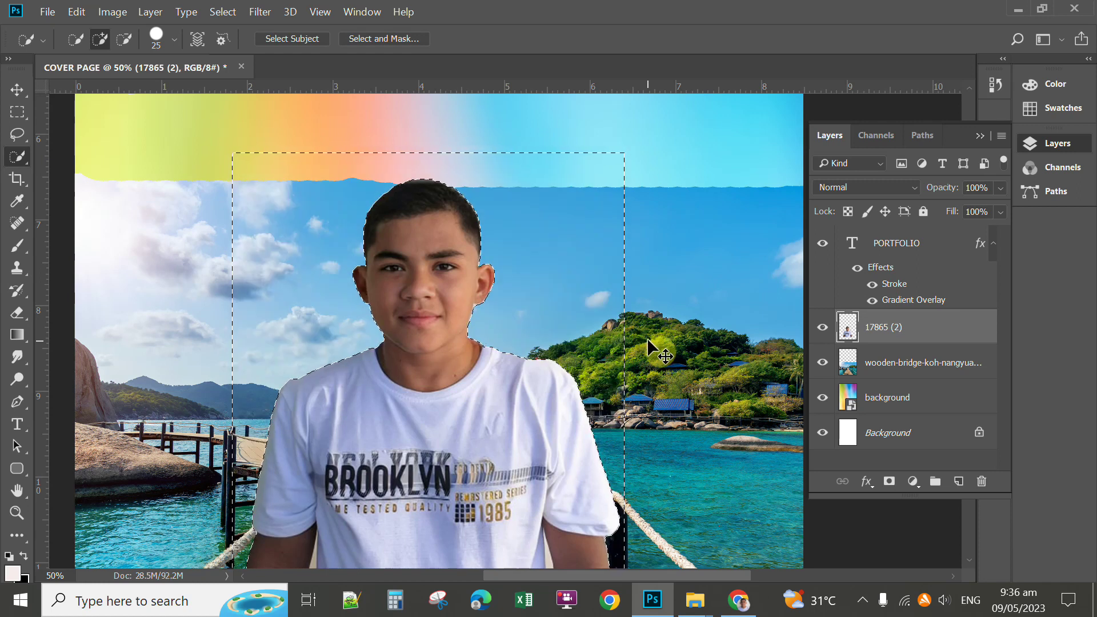
key("ctrl+d")
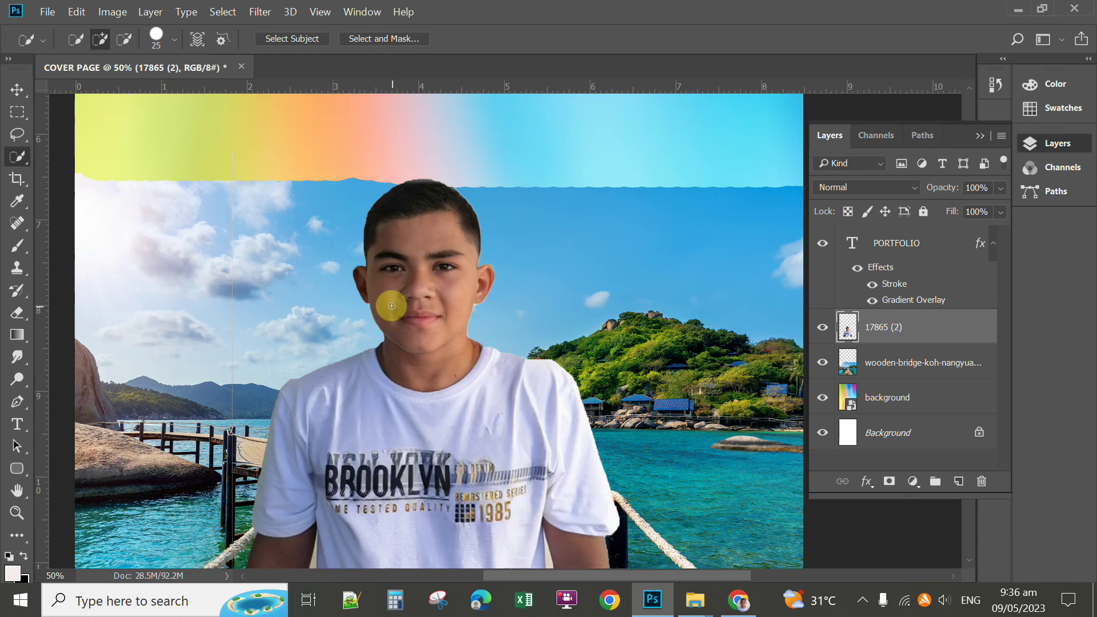
Move the cut-out student portrait to the page's lower-right corner and scale it down to about 77%
key("ctrl+minus")
key("ctrl+minus")
key("ctrl+minus")
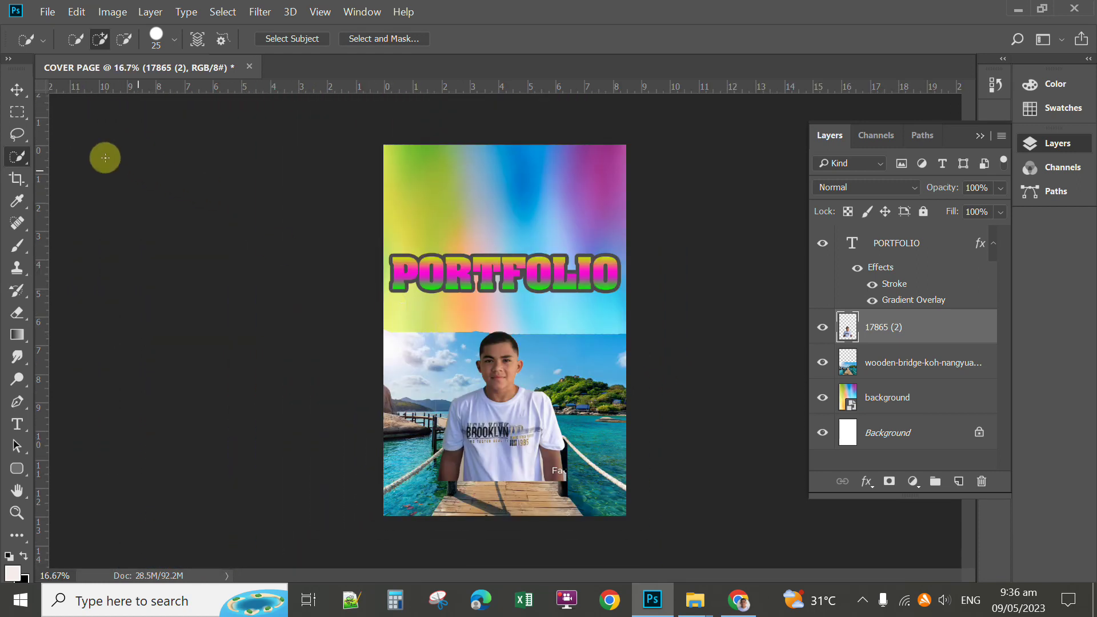
left_click(19, 91)
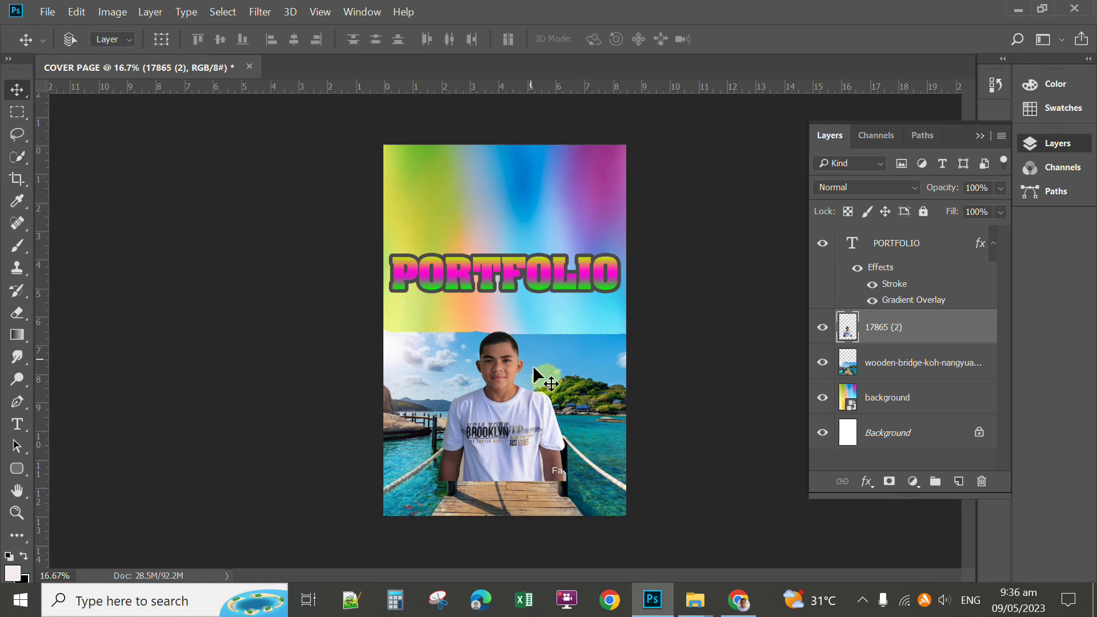
left_click_drag(525, 429, 591, 460)
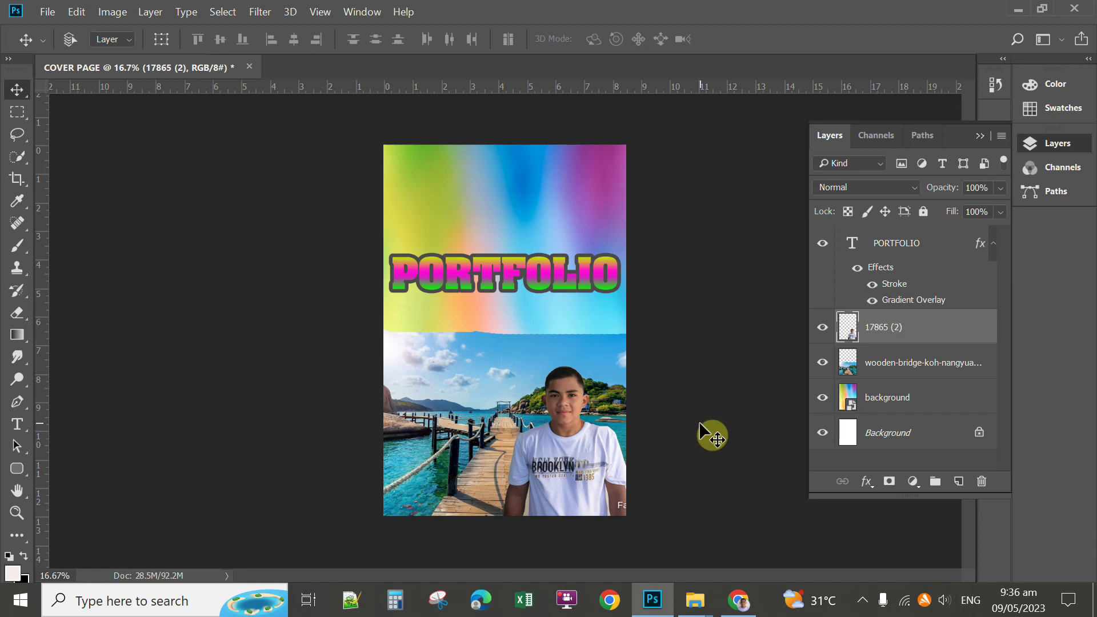
key("ctrl+t")
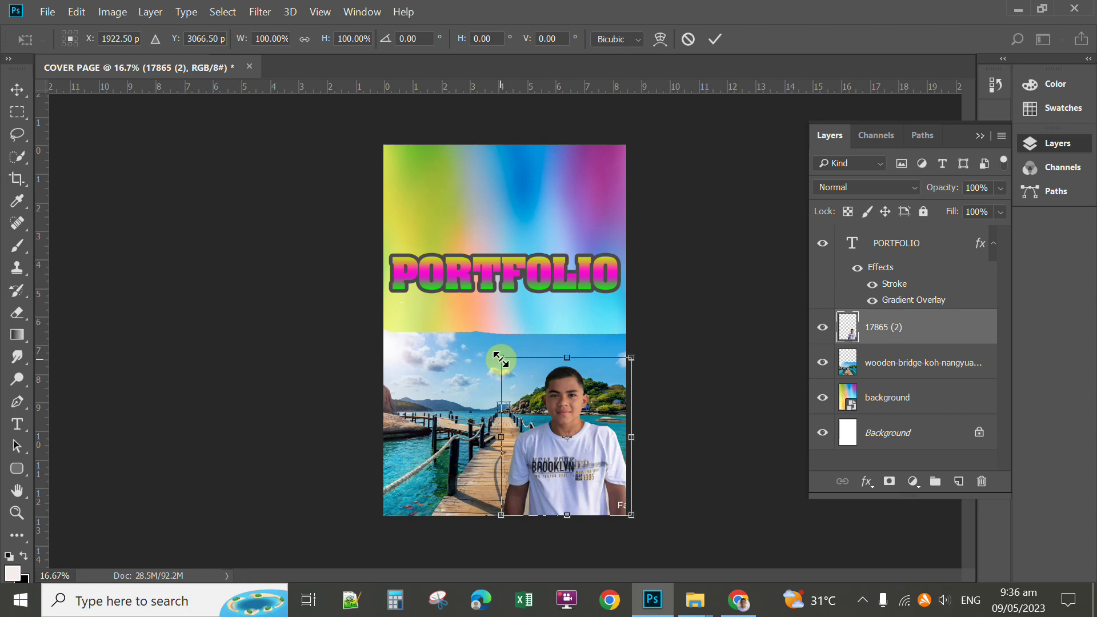
left_click_drag(502, 358, 519, 408)
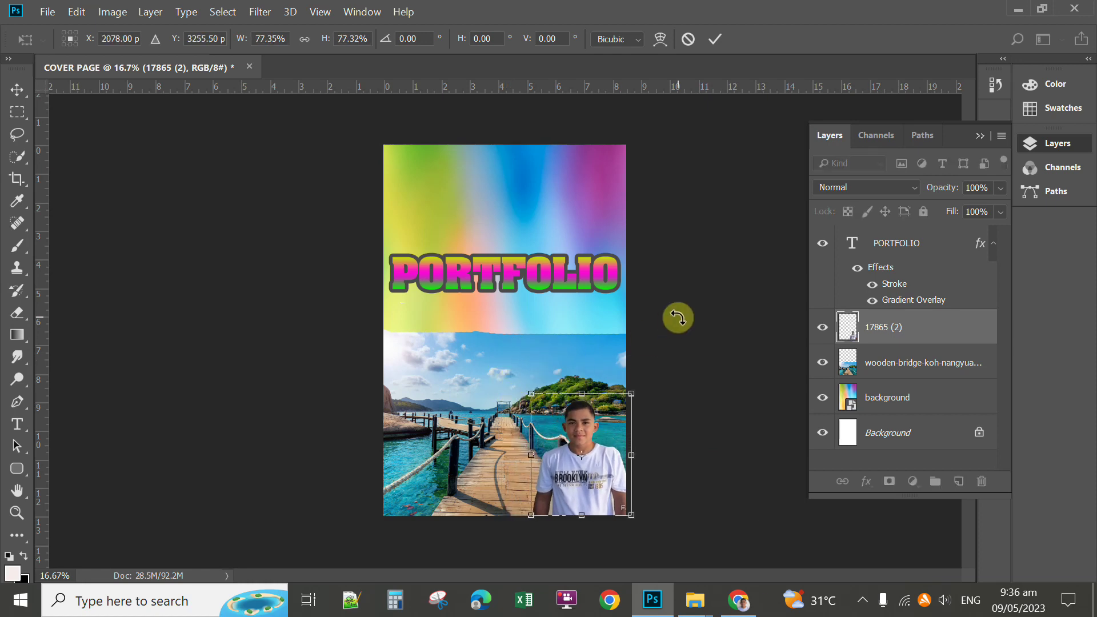
left_click(718, 43)
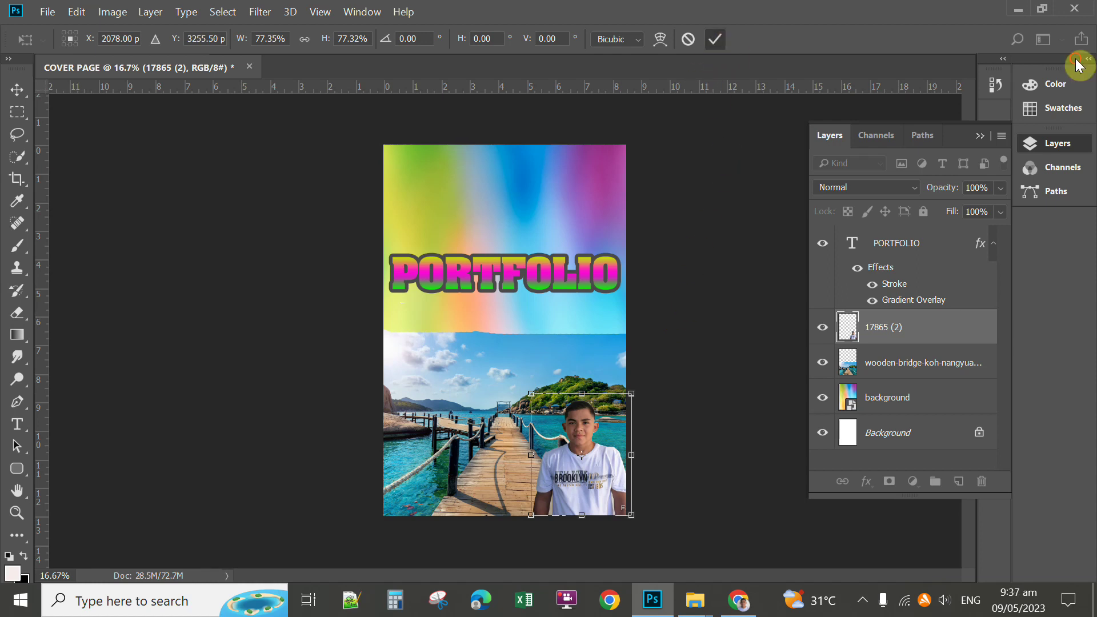